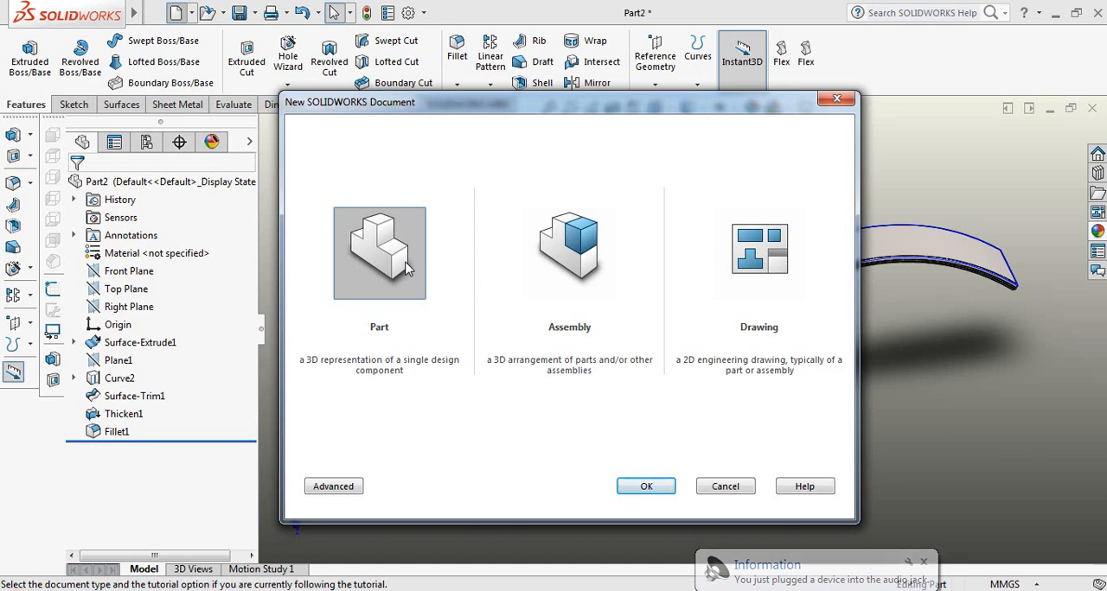
# Create a new part document and start a sketch on the Front Plane
pyautogui.click(642, 487)
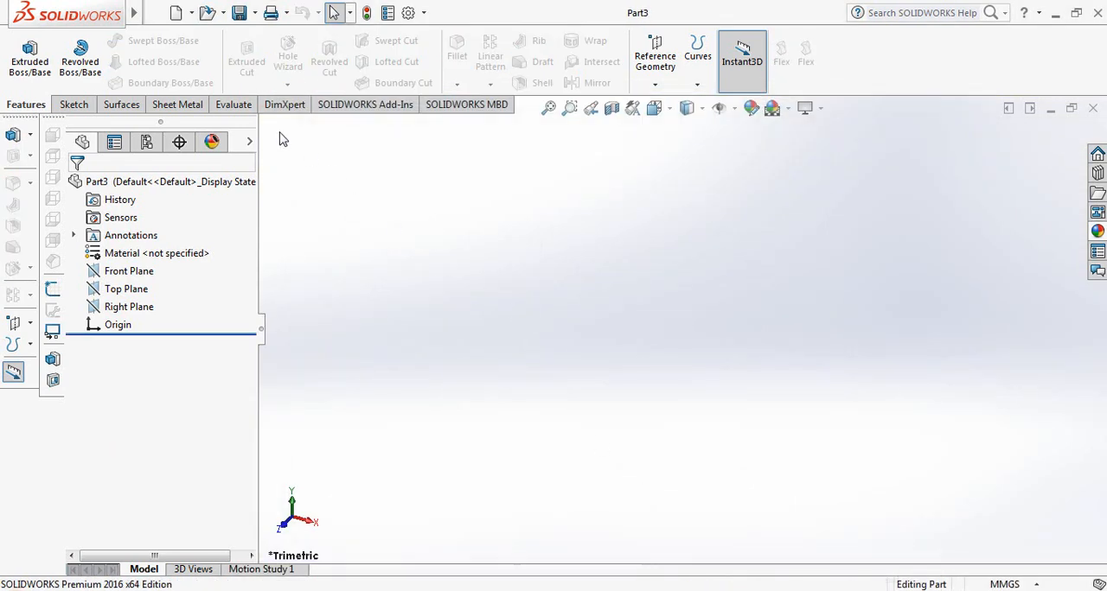
pyautogui.click(73, 105)
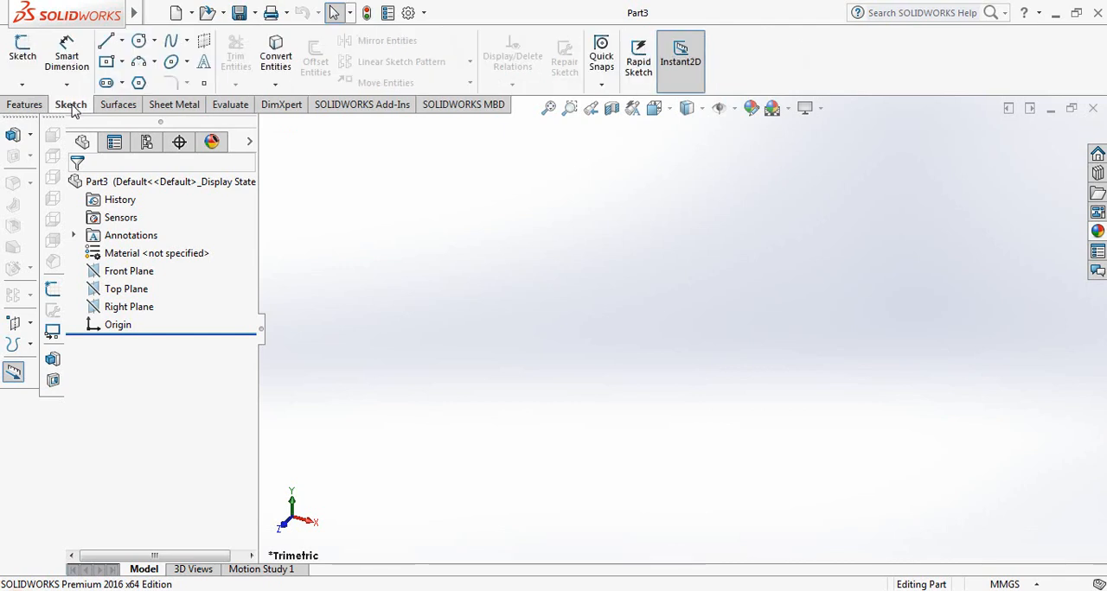
pyautogui.click(23, 57)
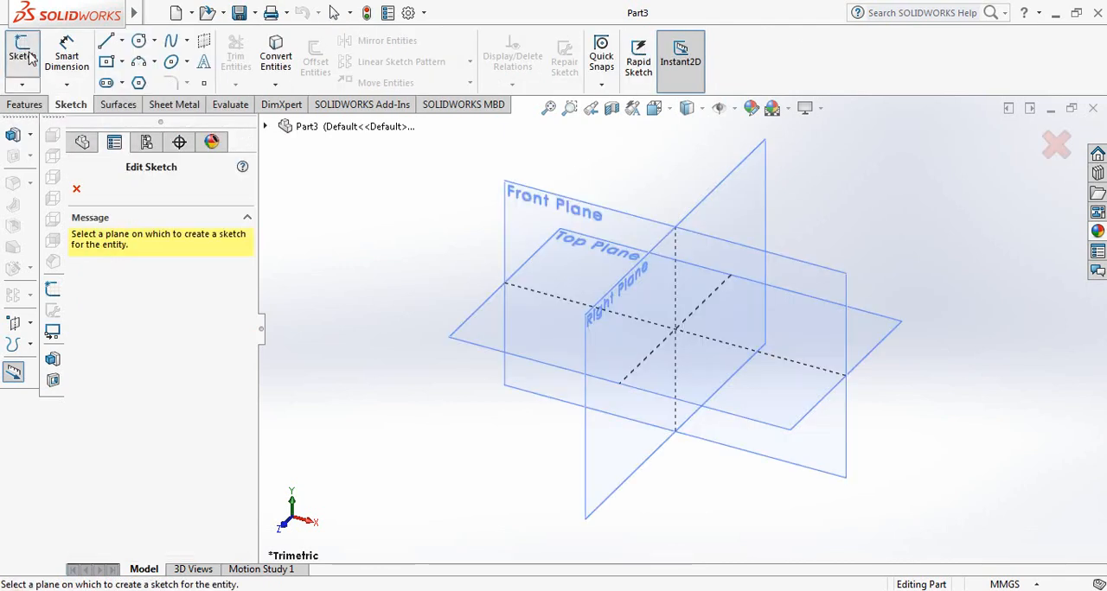
pyautogui.click(523, 216)
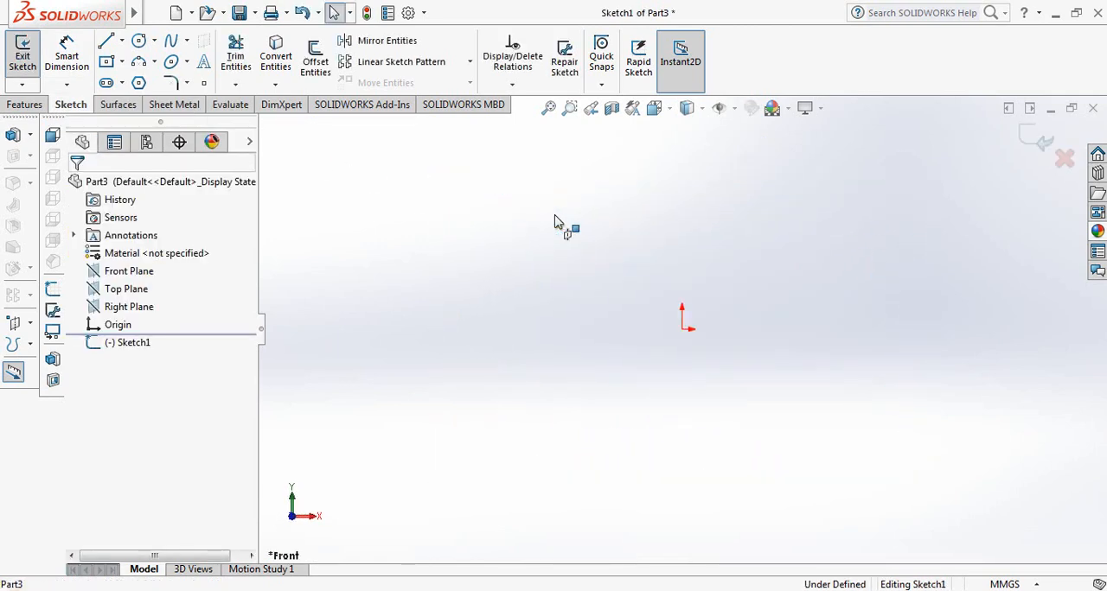
# Sketch a four-point S-shaped spline about 195 mm wide, with both endpoints level with the origin, dipping first and rising toward the far end
pyautogui.click(172, 44)
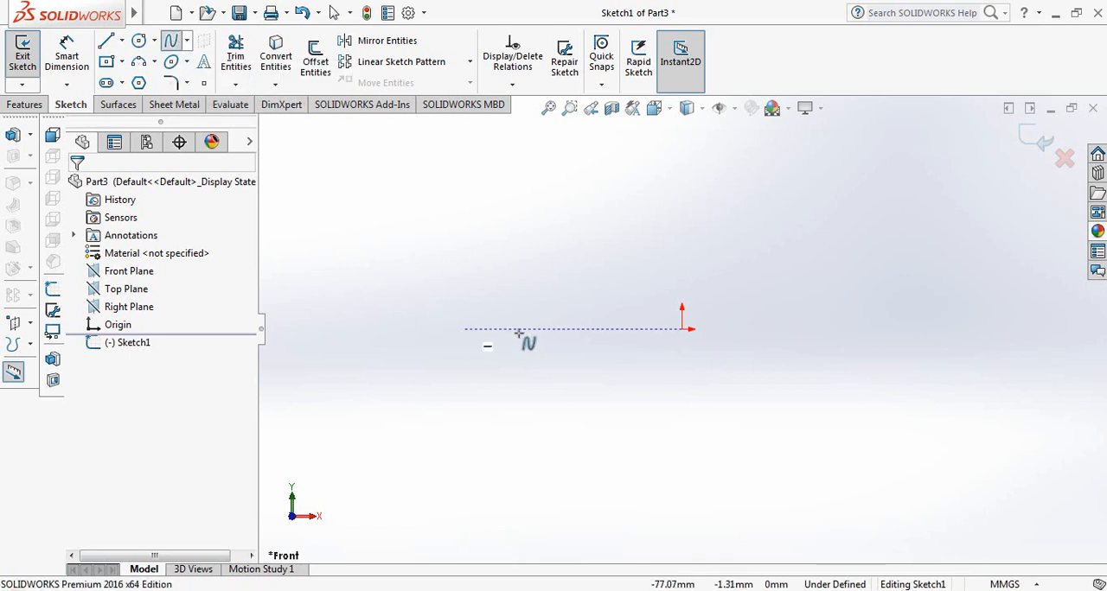
pyautogui.click(423, 328)
pyautogui.click(522, 375)
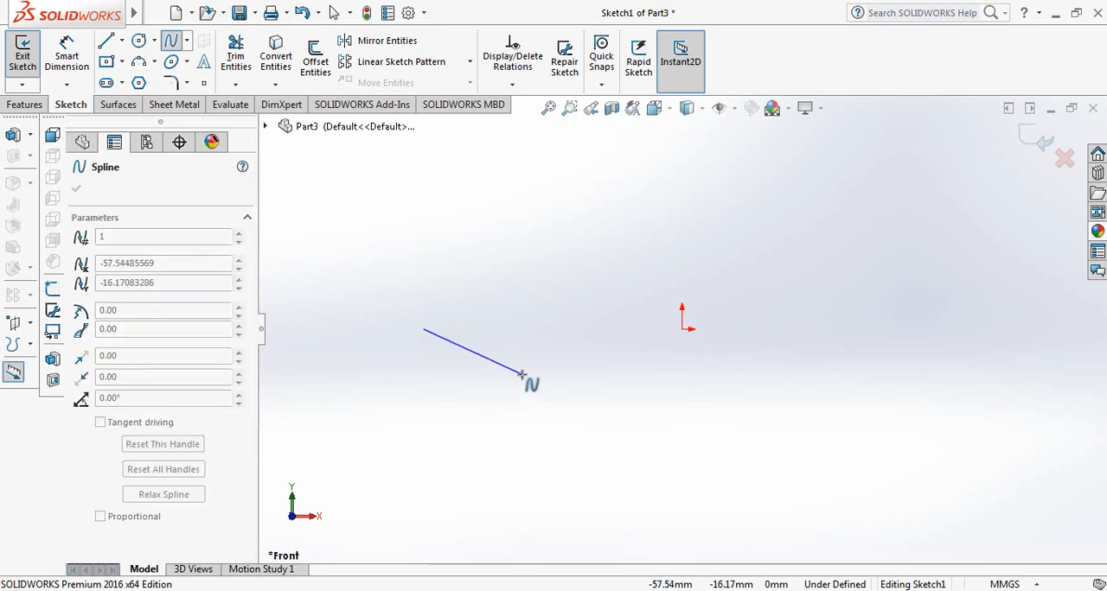
pyautogui.click(524, 382)
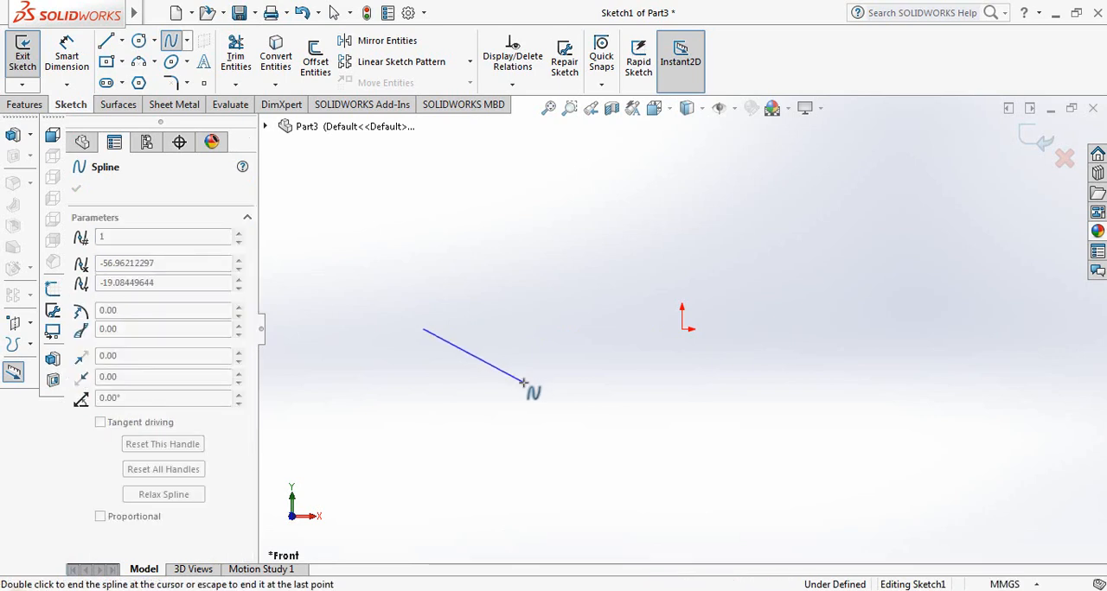
pyautogui.click(605, 330)
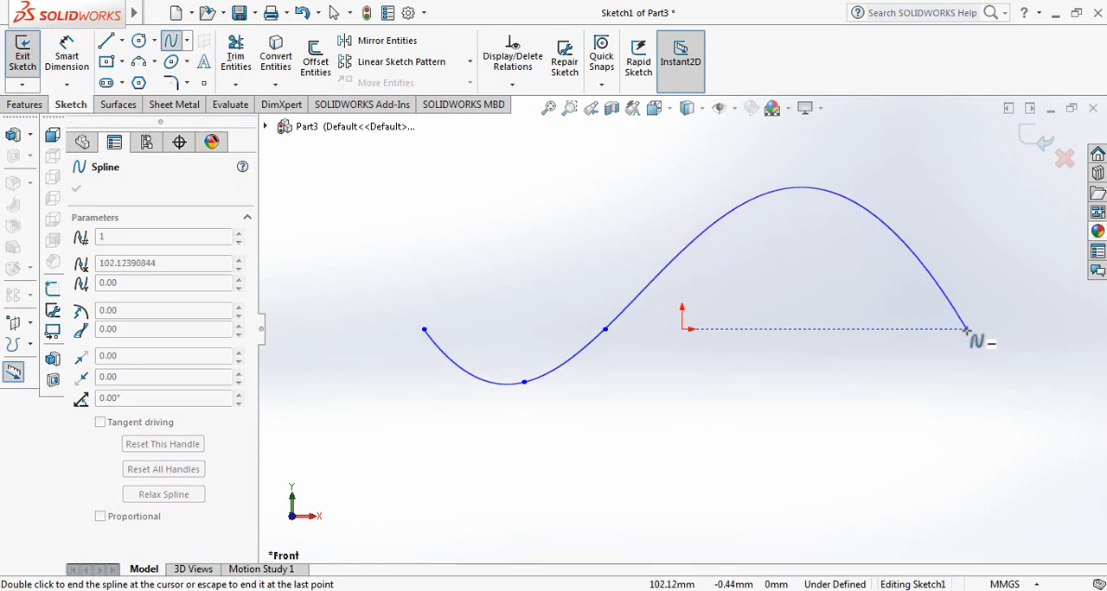
pyautogui.click(967, 330)
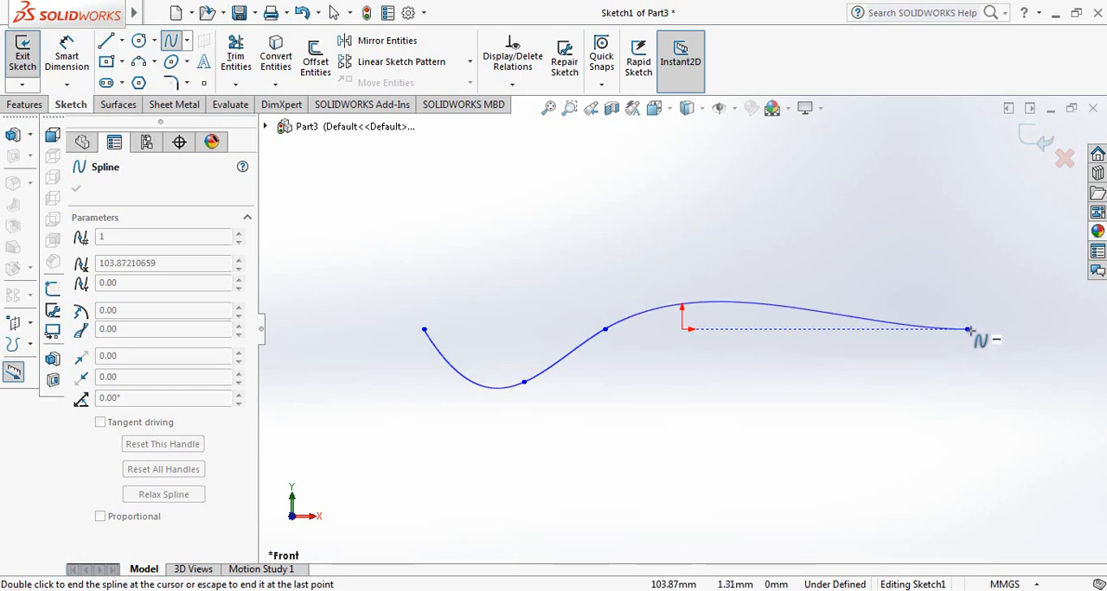
pyautogui.rightClick(967, 329)
pyautogui.click(996, 346)
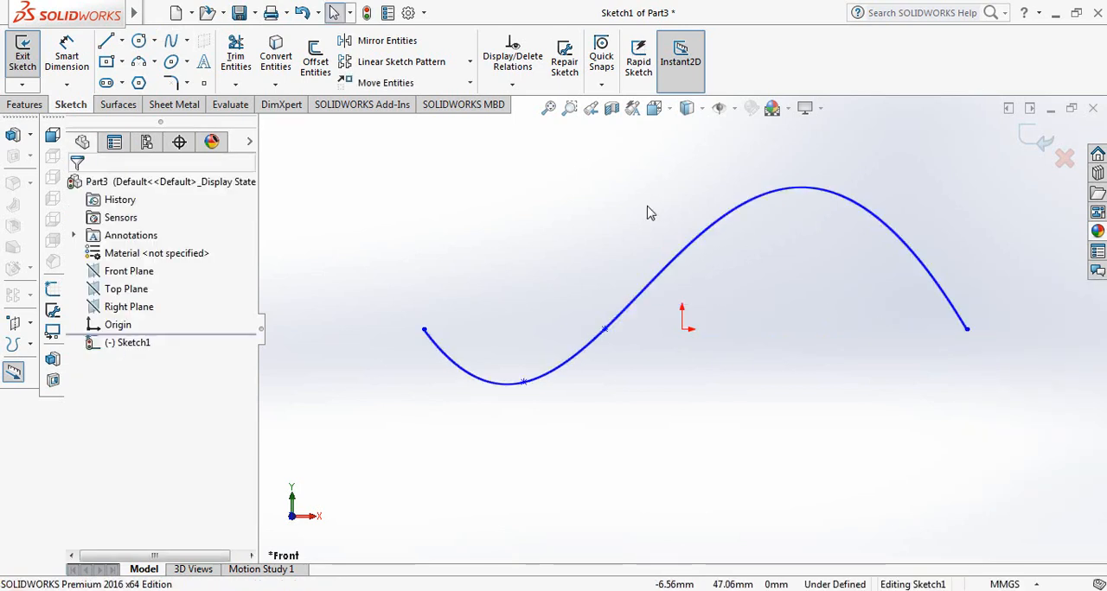
# Flatten the spline by moving its two interior points to about X -60.75, Y -9.18 and X -42.39, Y -8.30
pyautogui.moveTo(523, 383); pyautogui.dragTo(537, 366)
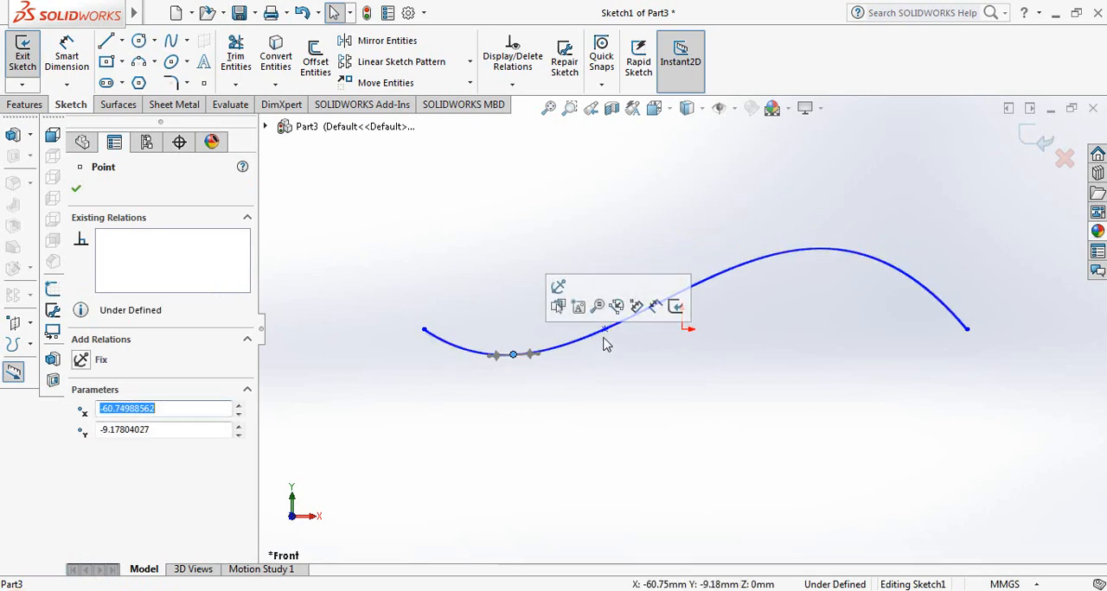
pyautogui.moveTo(606, 332); pyautogui.dragTo(565, 358)
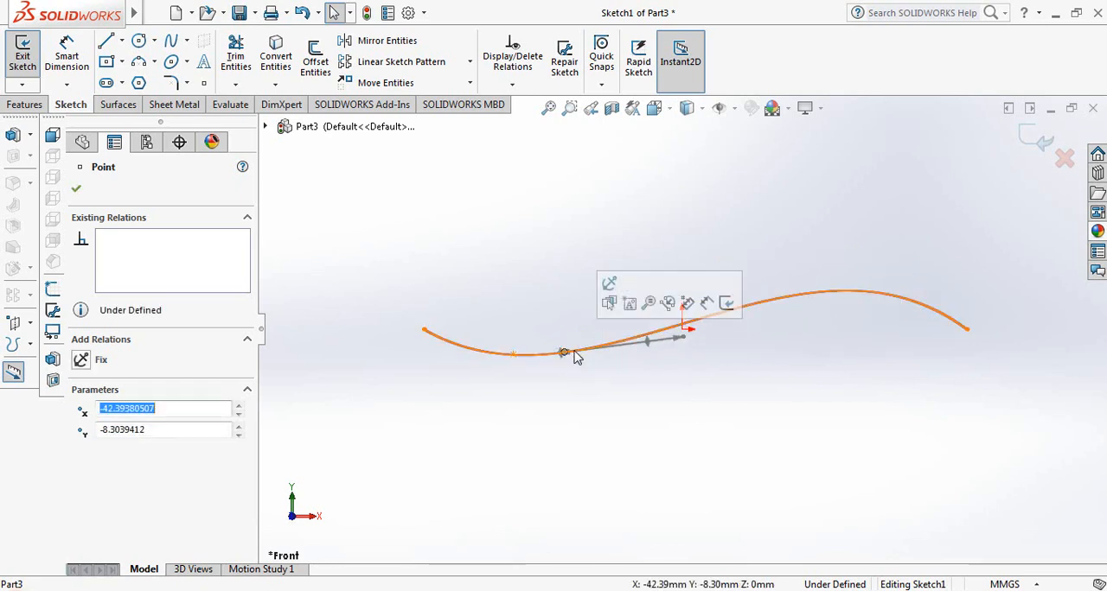
pyautogui.click(77, 191)
pyautogui.click(71, 48)
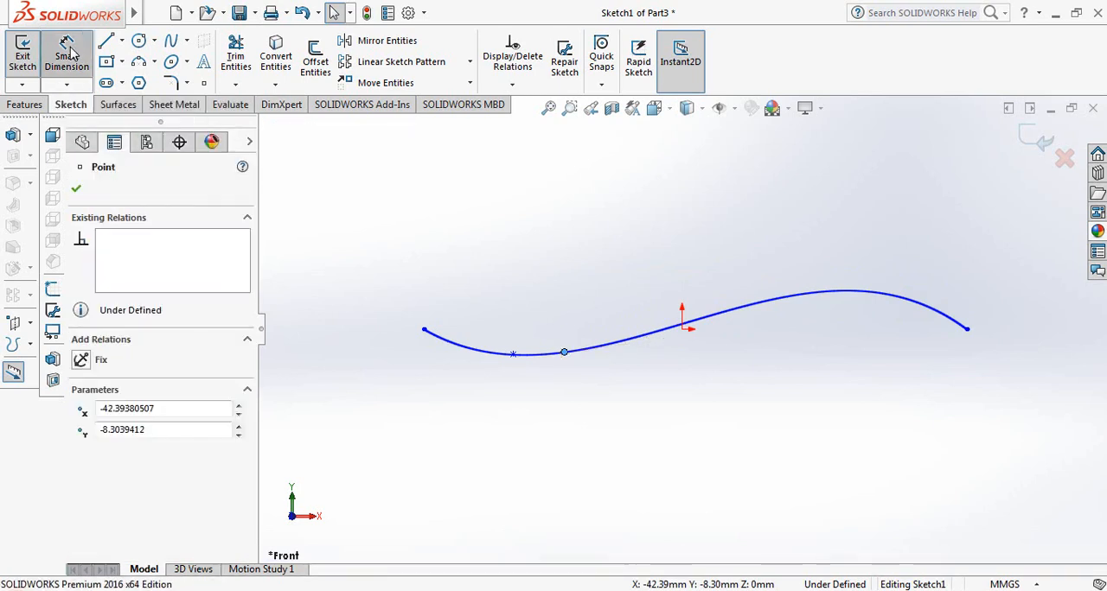
pyautogui.click(424, 331)
pyautogui.click(564, 352)
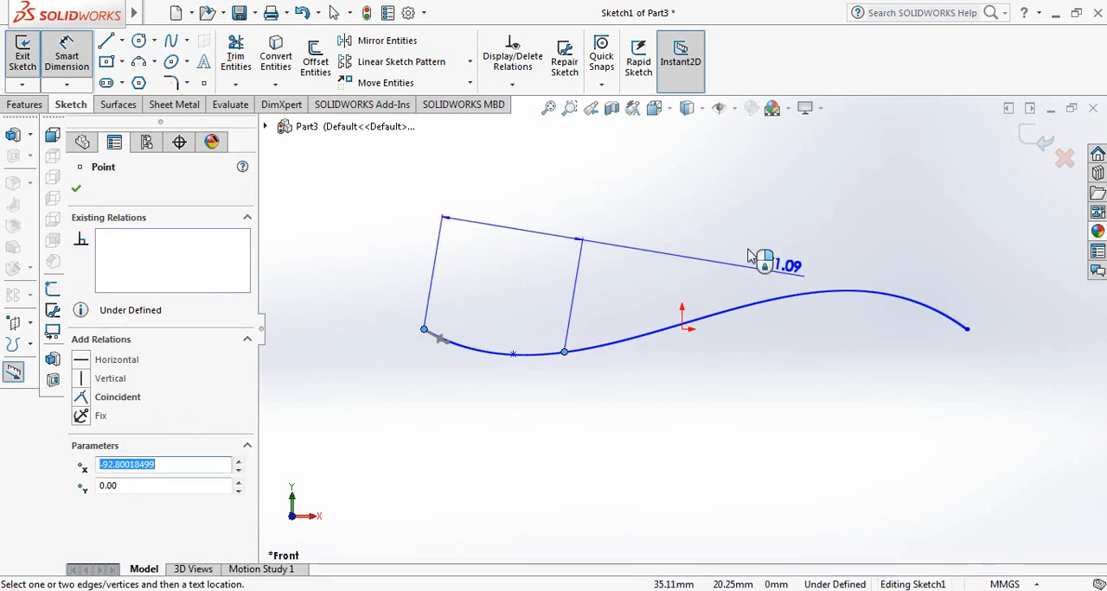
pyautogui.press('Escape')
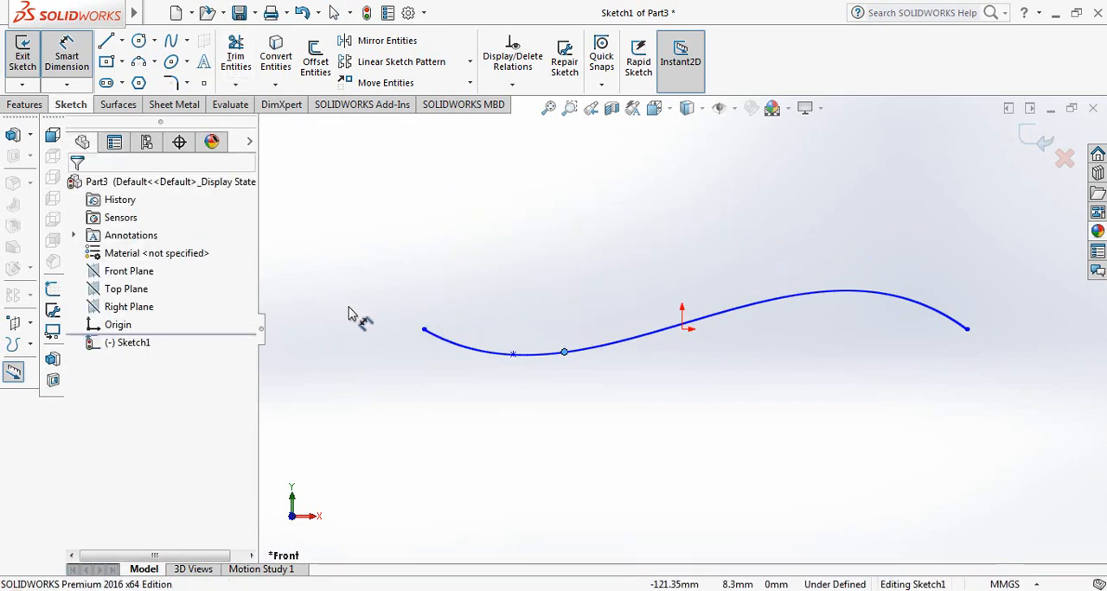
pyautogui.click(966, 327)
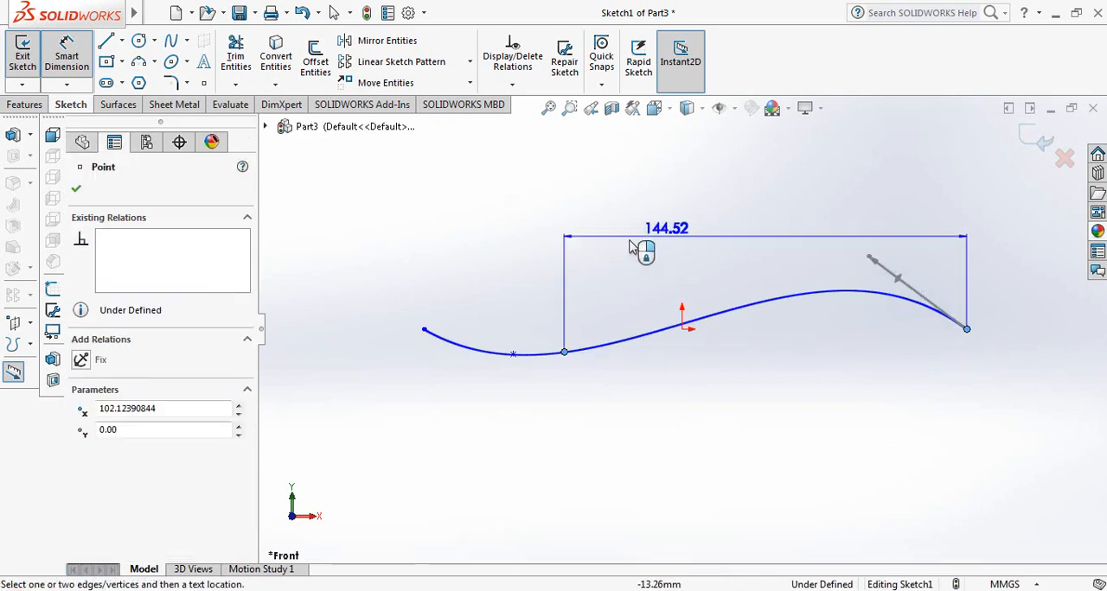
pyautogui.press('Escape')
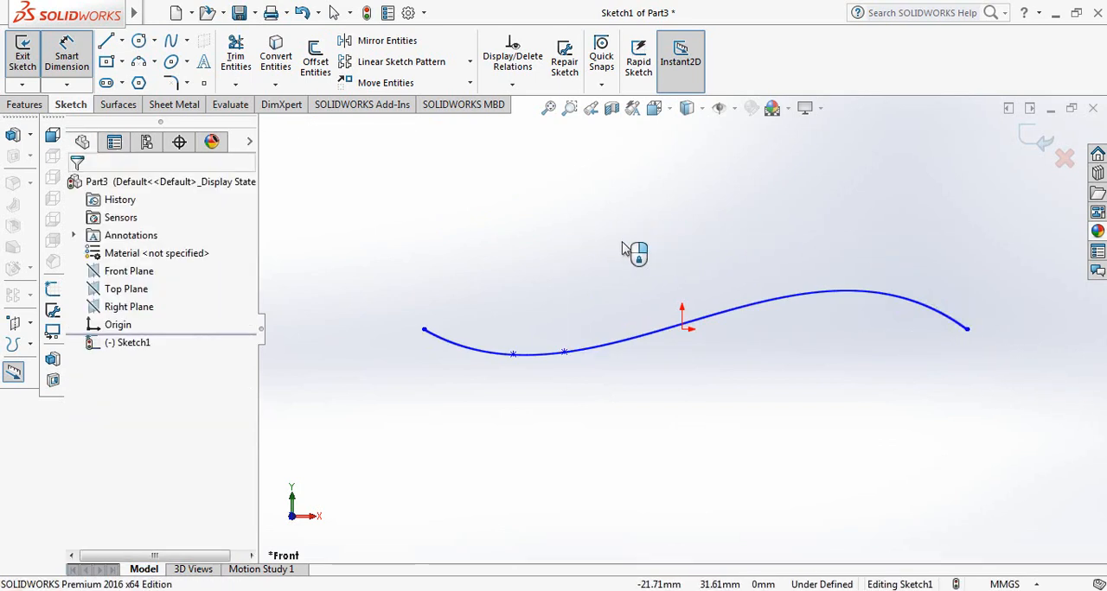
# Dimension the horizontal distance between the spline's two endpoints as 200 mm
pyautogui.click(424, 331)
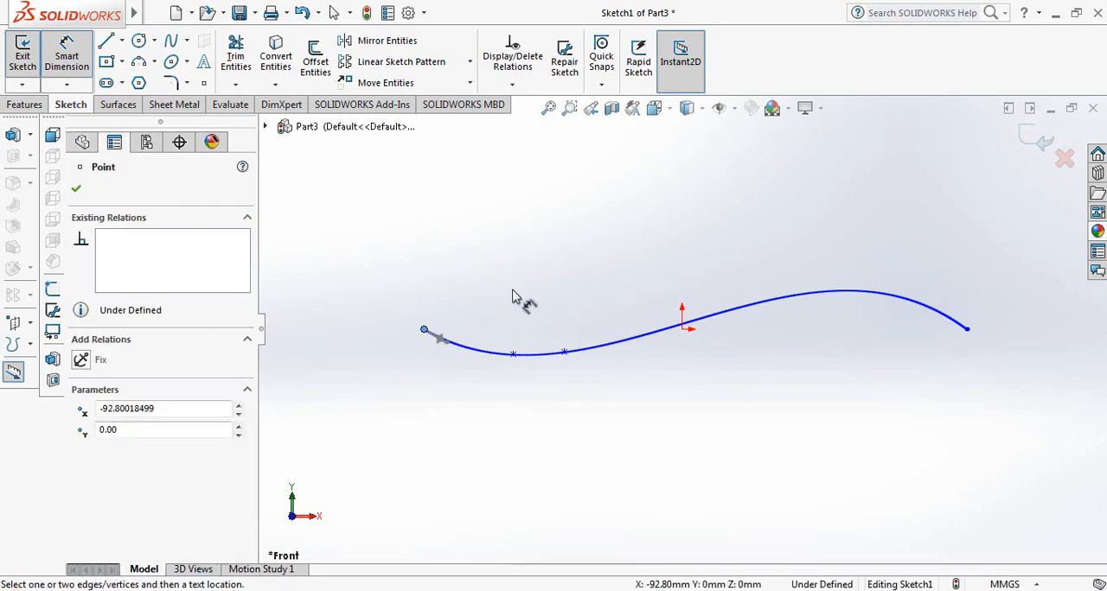
pyautogui.click(968, 331)
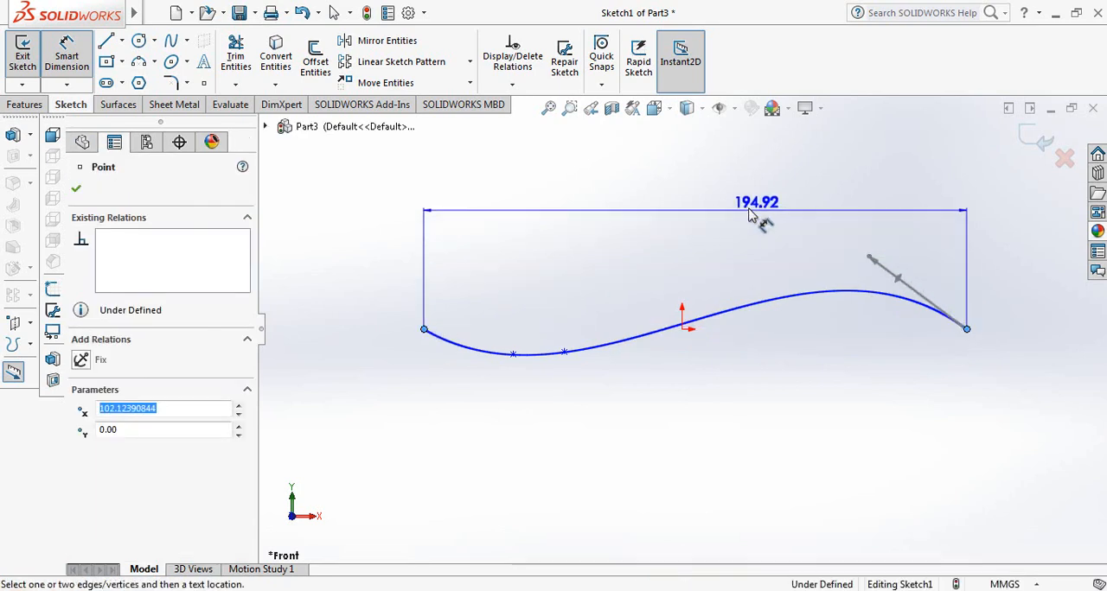
pyautogui.click(725, 199)
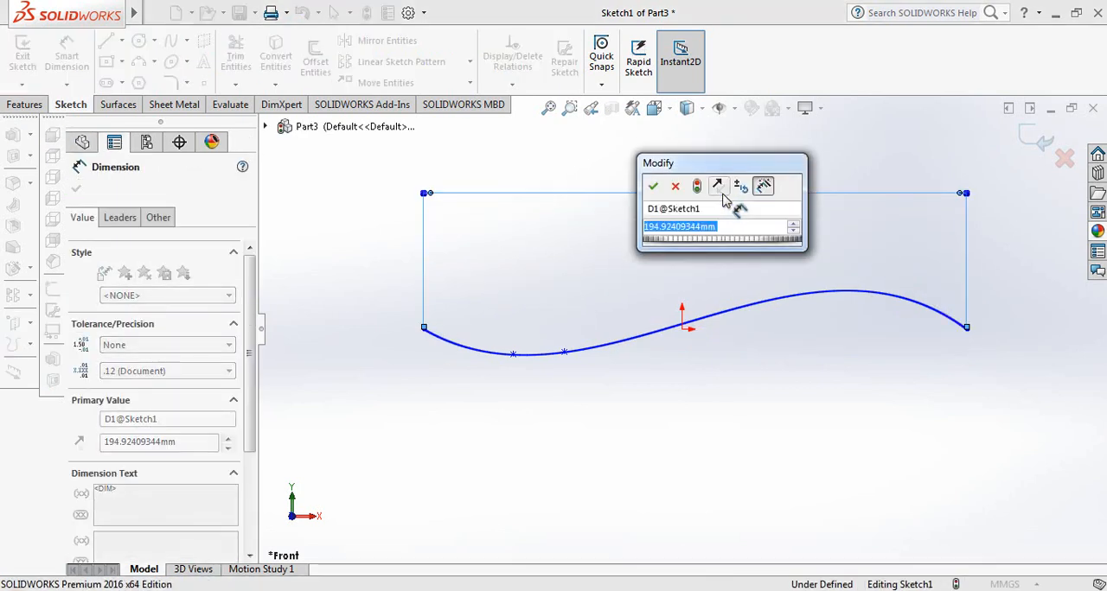
pyautogui.write('200')
pyautogui.press('Return')
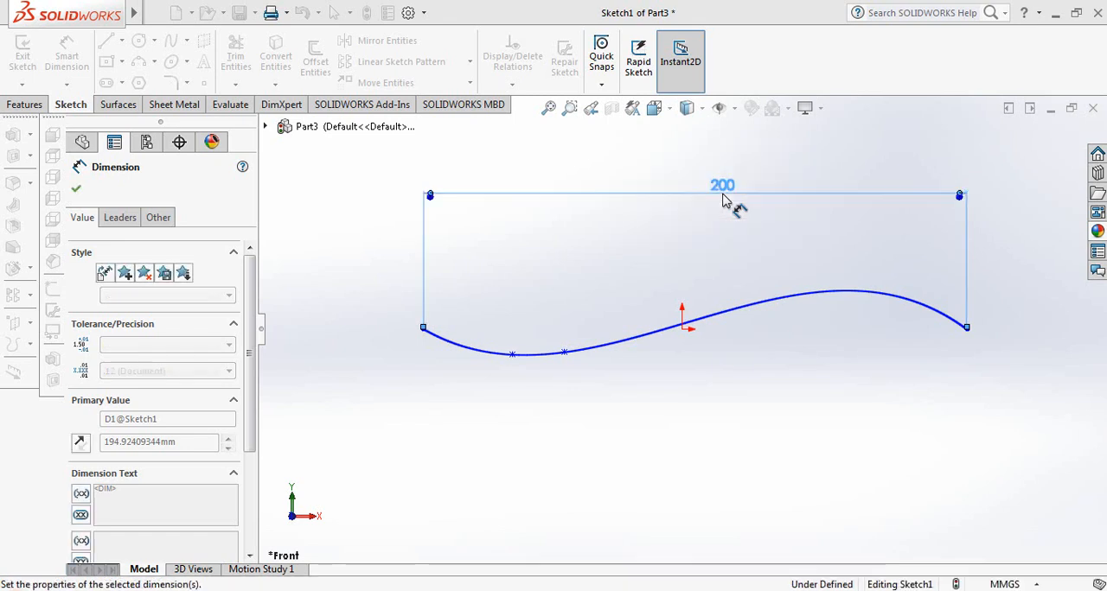
# Dimension the horizontal distance from the spline's left endpoint to its first interior point as 40 mm
pyautogui.click(513, 355)
pyautogui.click(423, 332)
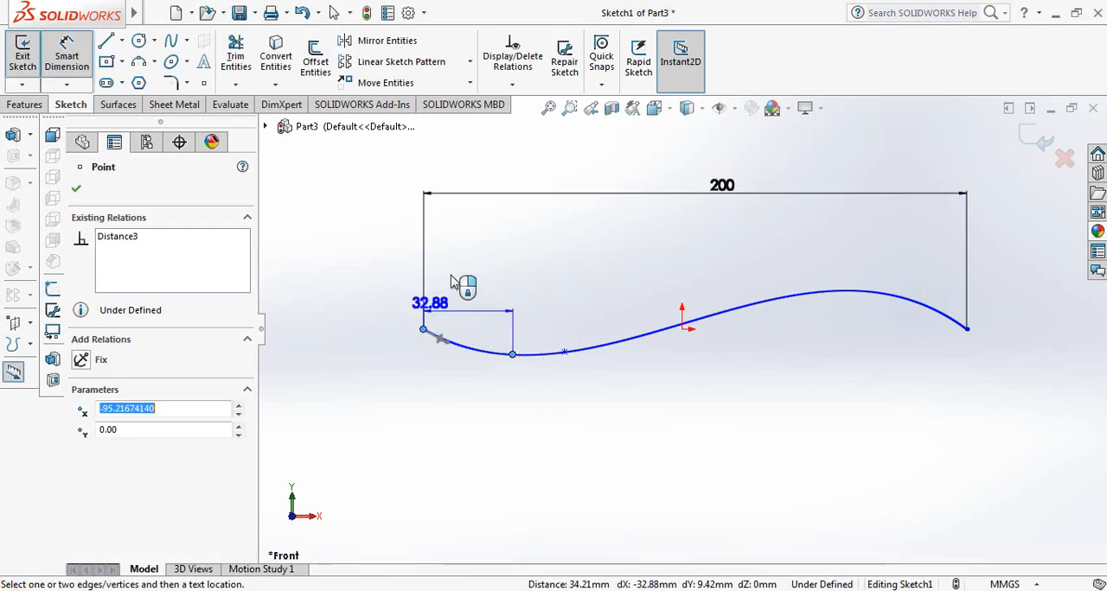
pyautogui.click(481, 271)
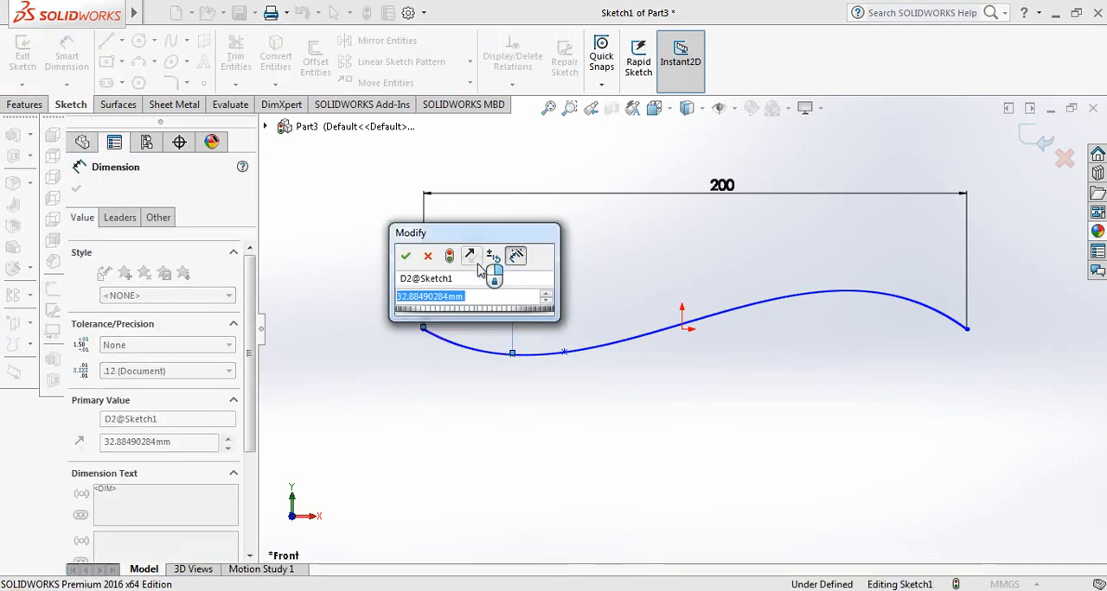
pyautogui.write('40')
pyautogui.press('Return')
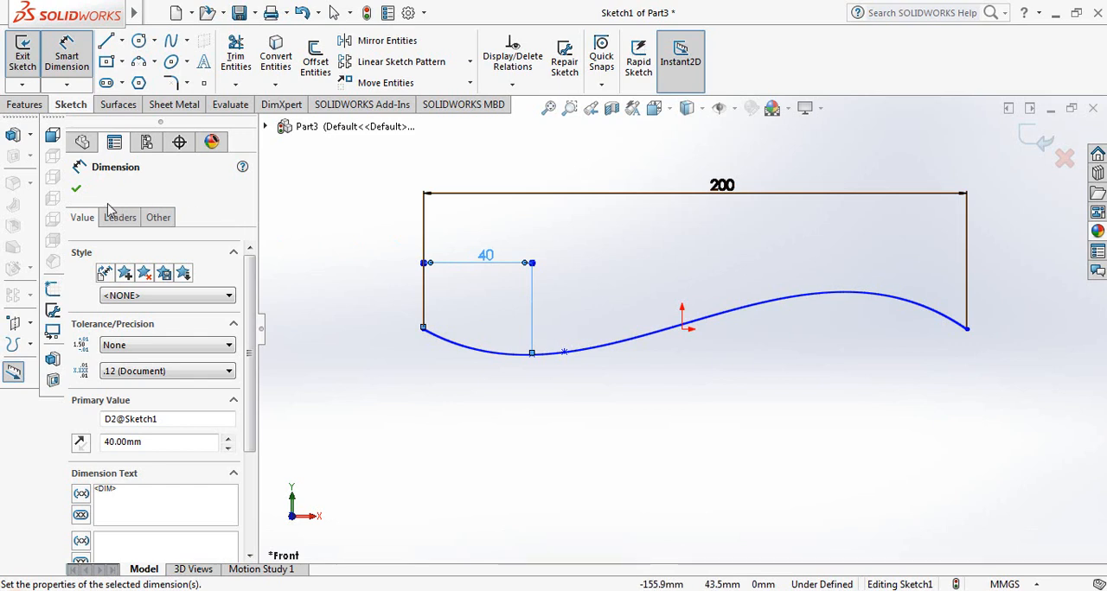
pyautogui.click(75, 191)
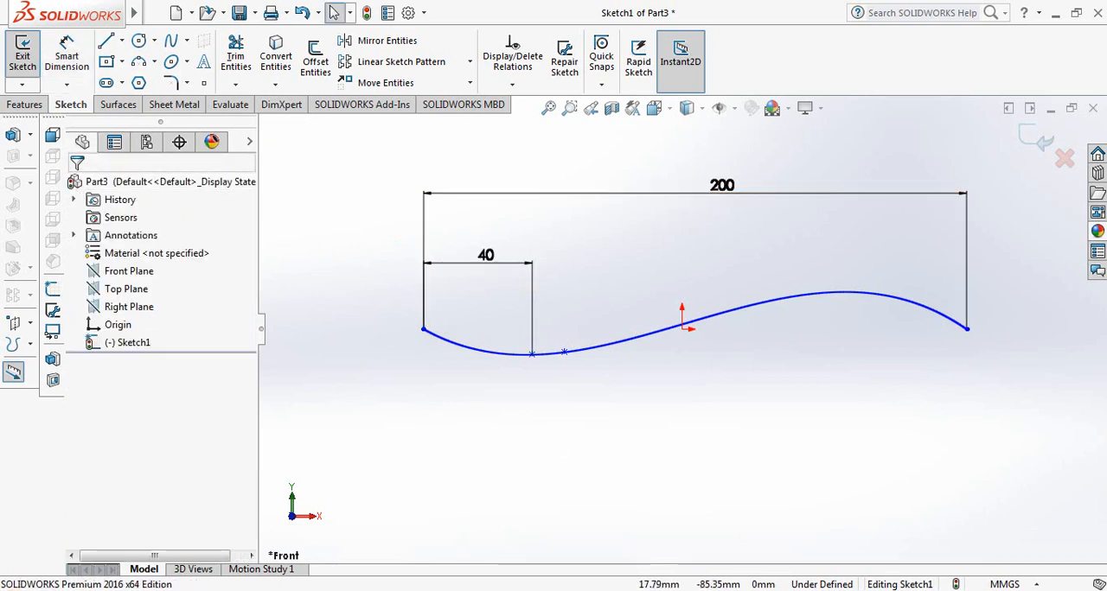
# Extrude the spline sketch as a surface with a blind depth of 110 mm
pyautogui.click(112, 109)
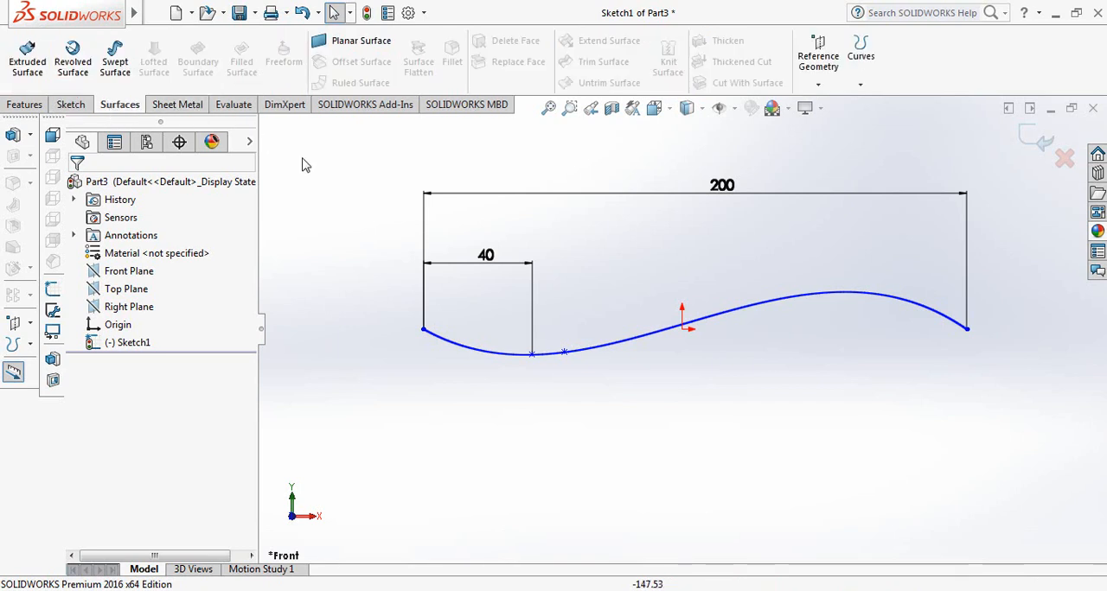
pyautogui.click(28, 64)
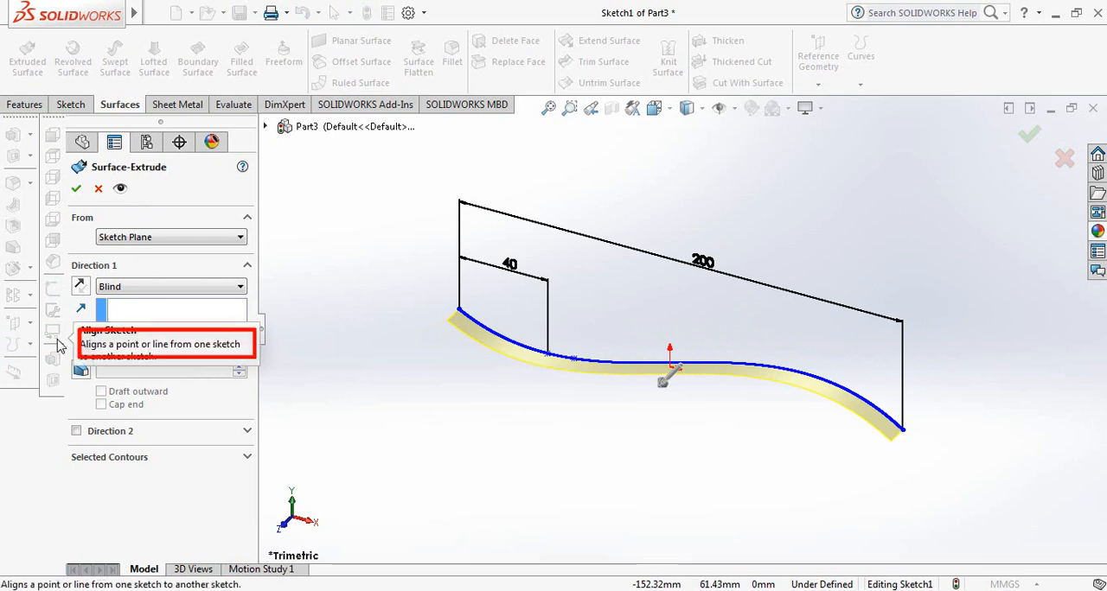
pyautogui.write('11')
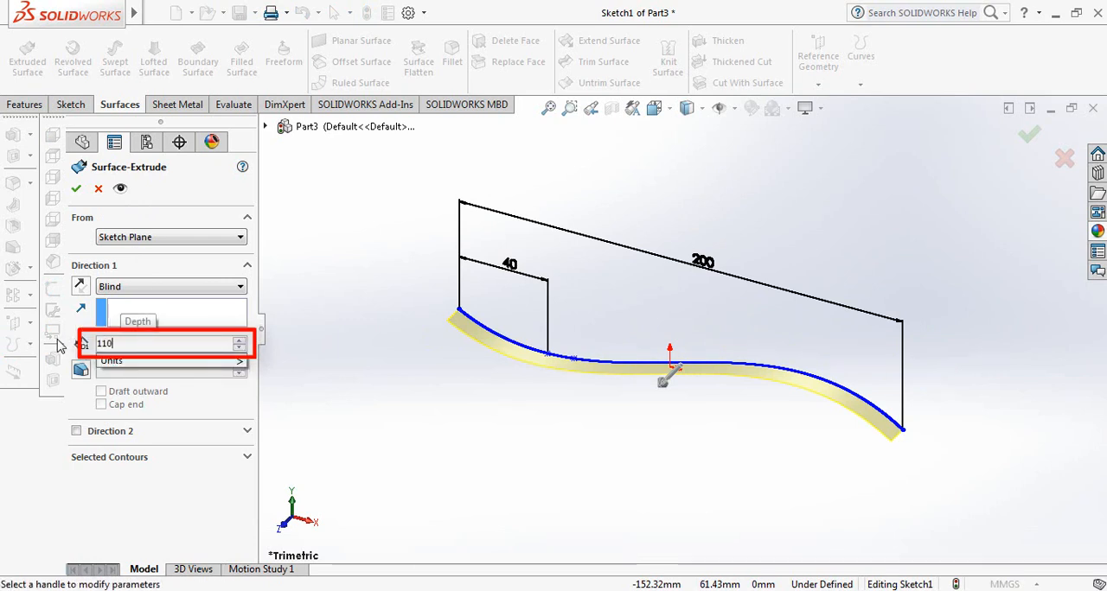
pyautogui.write('0')
pyautogui.press('Return')
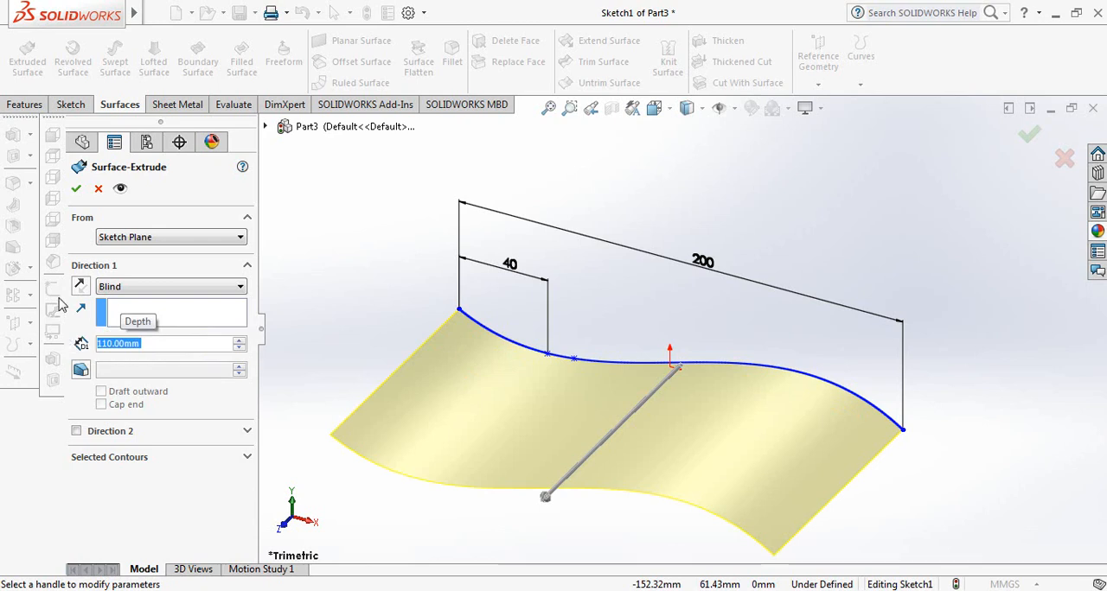
pyautogui.click(76, 188)
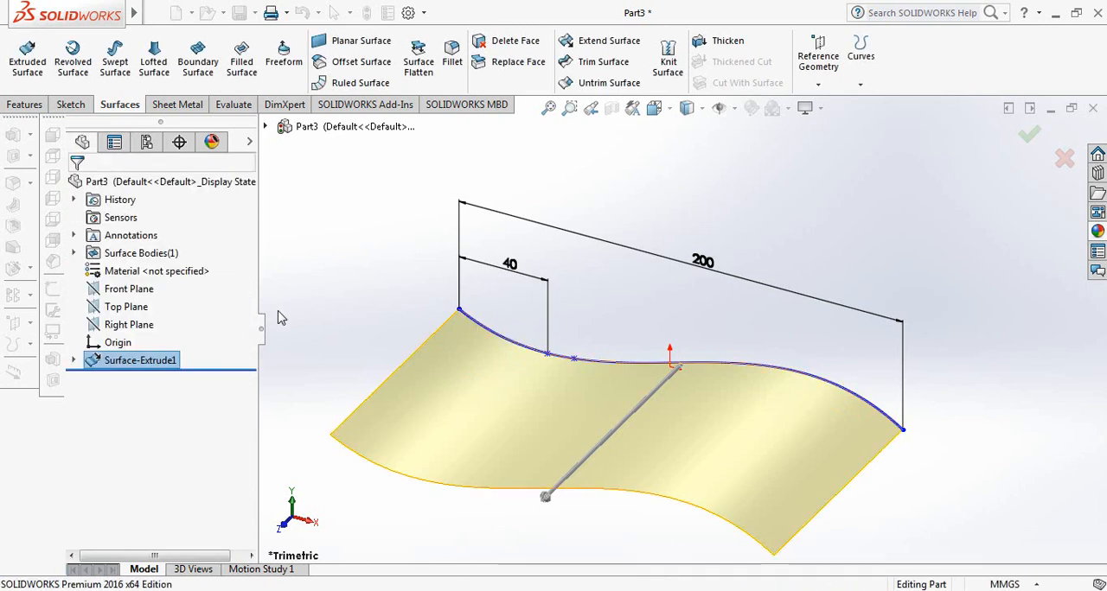
# Create a reference plane offset 50 mm above the Top Plane
pyautogui.scroll(3, 570, 404)
pyautogui.scroll(-3, 645, 457)
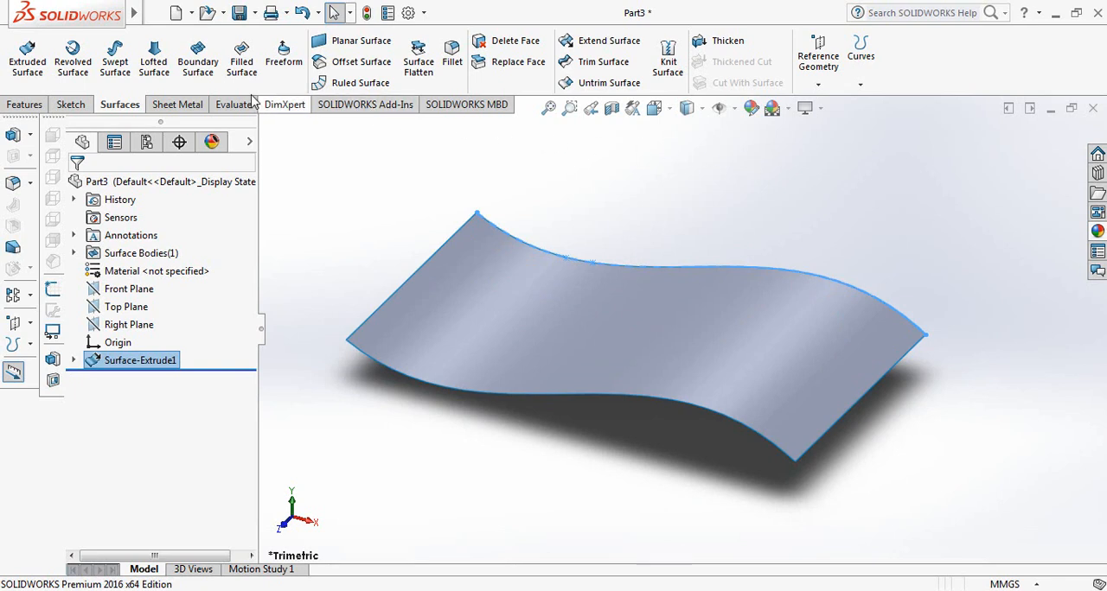
pyautogui.click(25, 105)
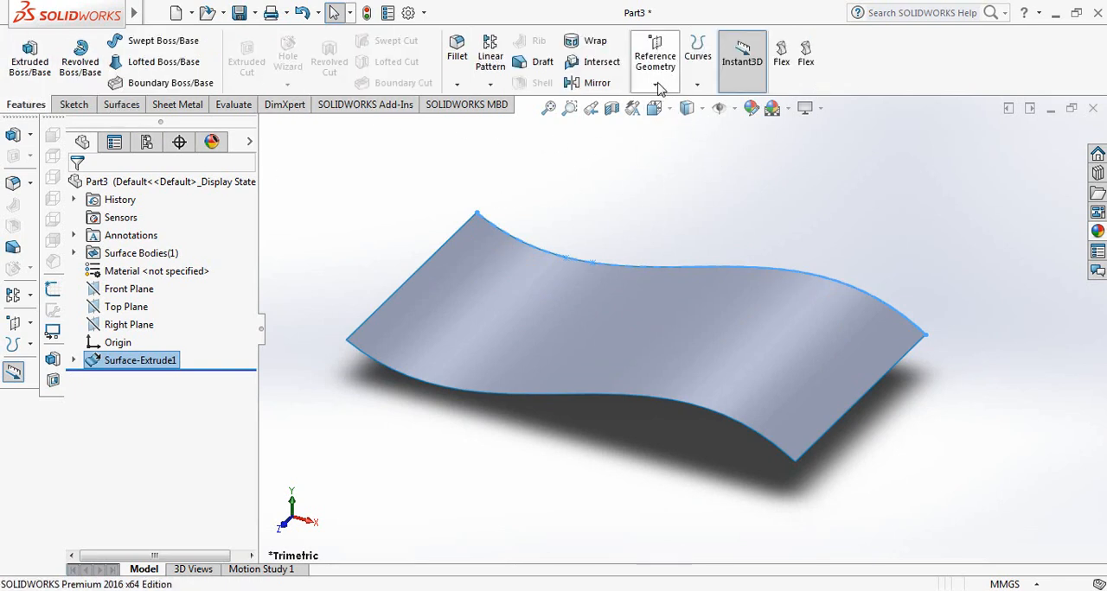
pyautogui.click(656, 85)
pyautogui.click(670, 104)
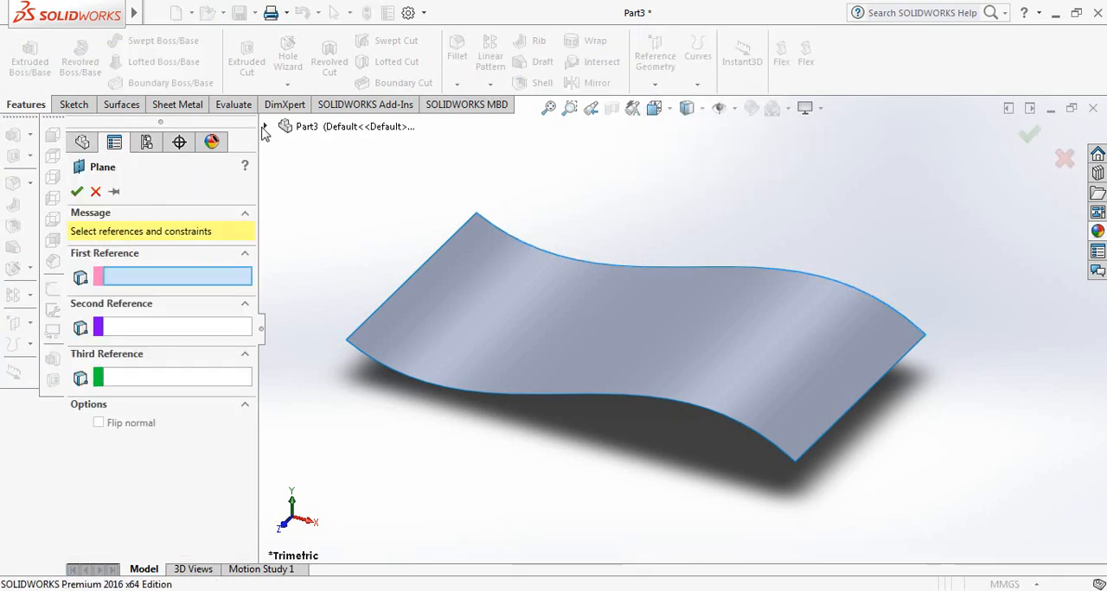
pyautogui.click(264, 126)
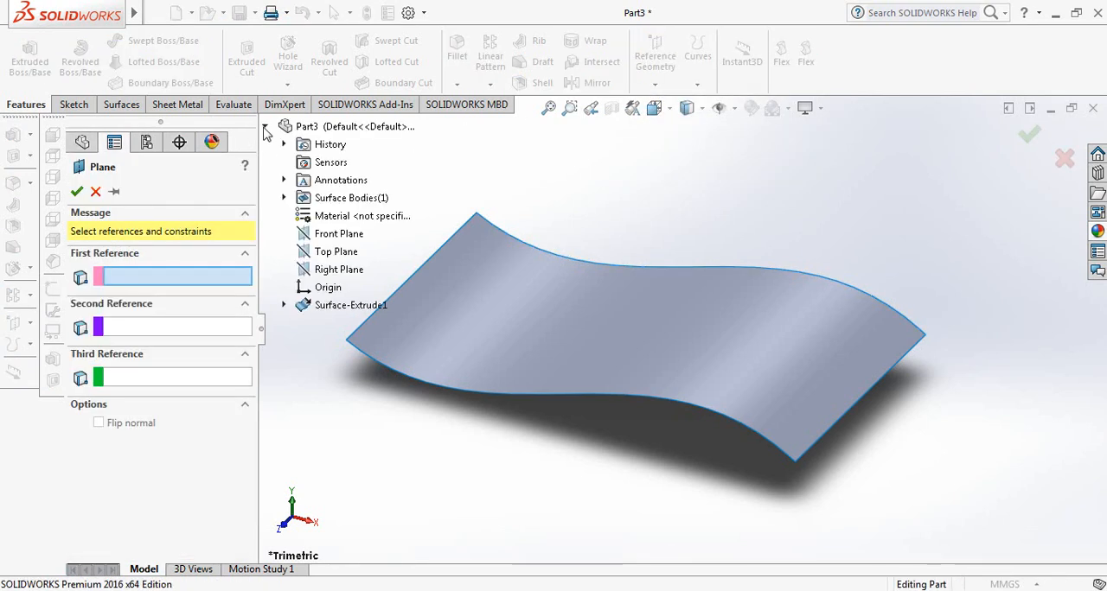
pyautogui.click(328, 253)
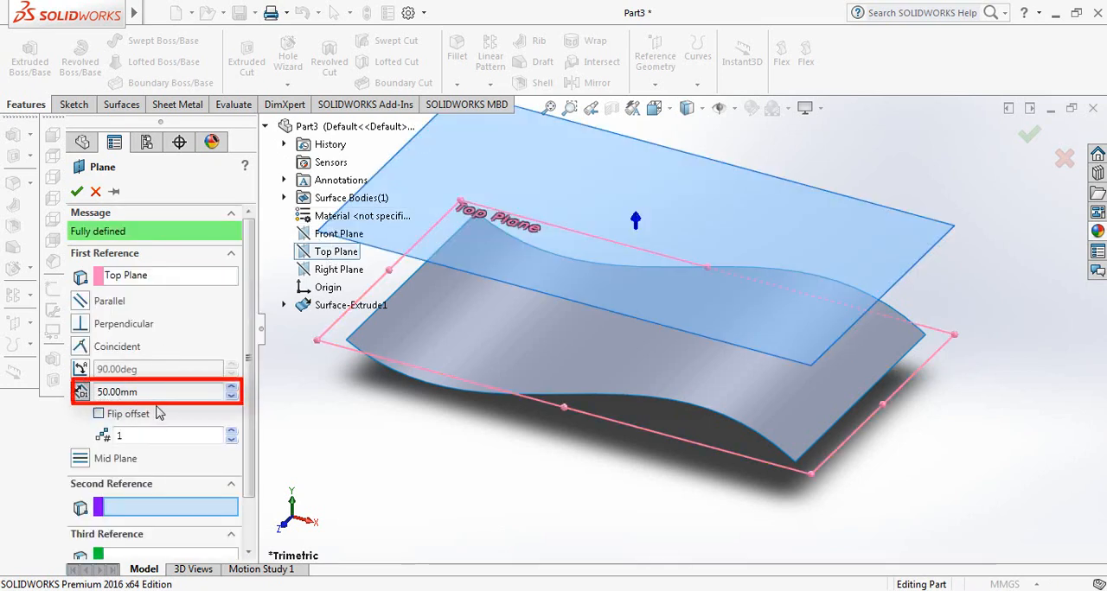
pyautogui.click(77, 192)
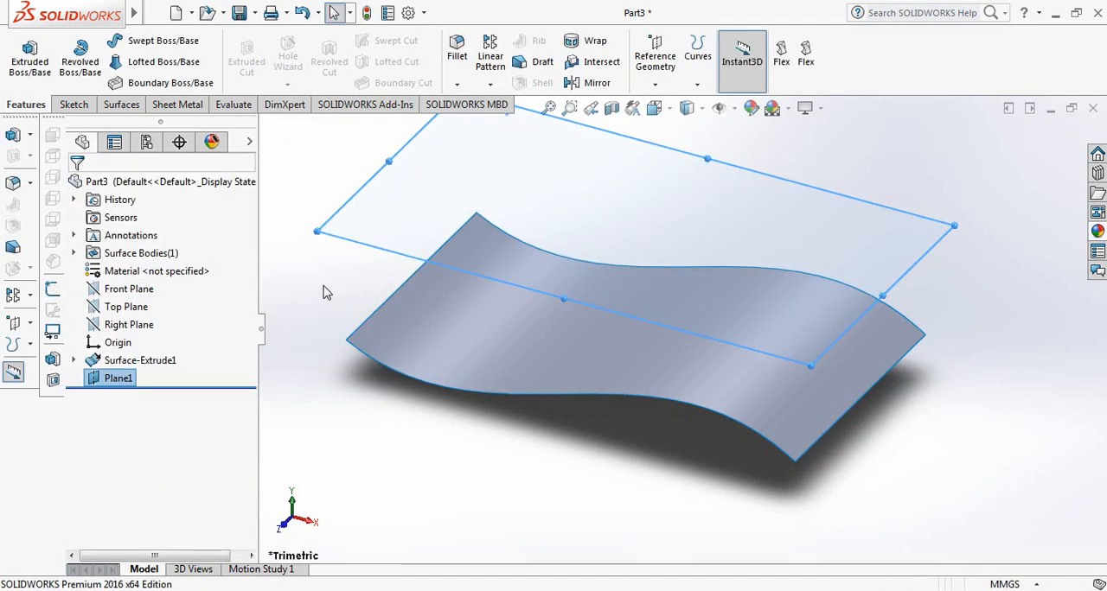
# On the offset plane, sketch a chain of three lines about 48, 27 and 123 mm long, ending on the surface's right edge
pyautogui.press('space')
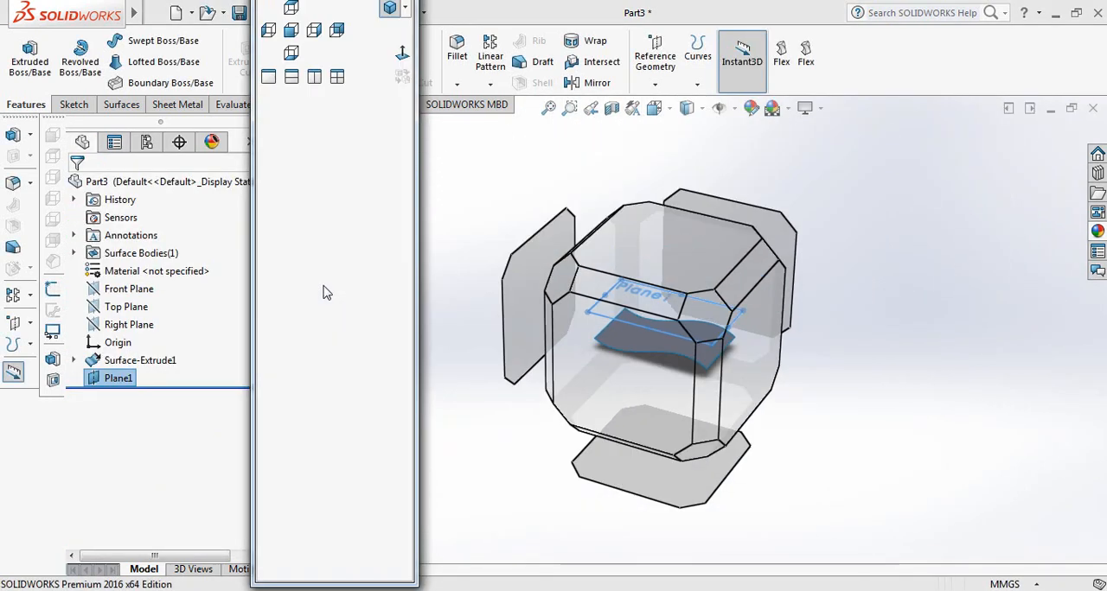
pyautogui.click(402, 56)
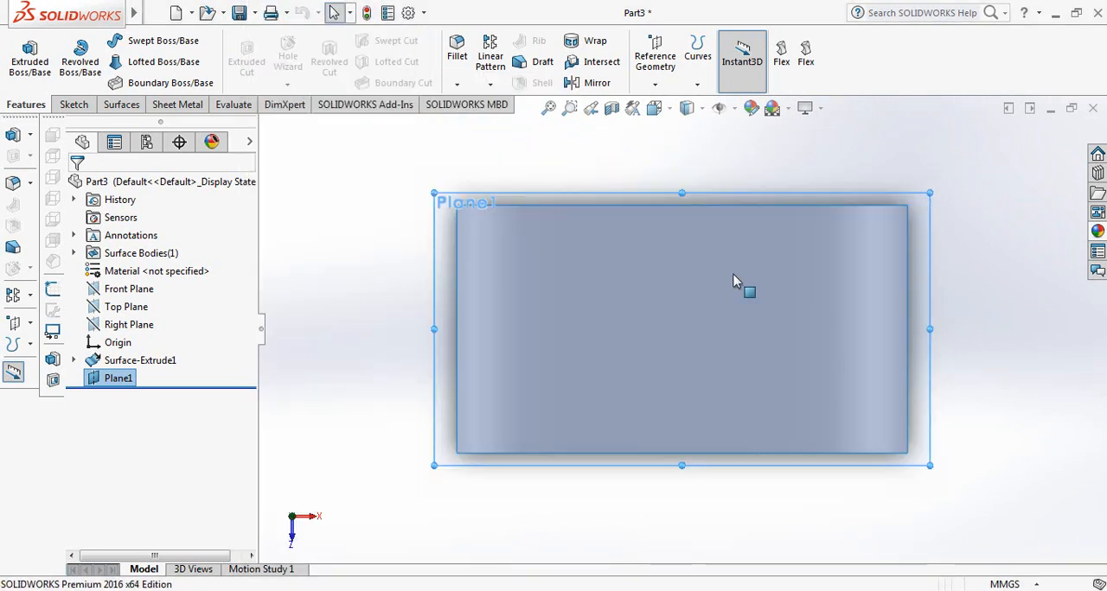
pyautogui.scroll(-3, 597, 341)
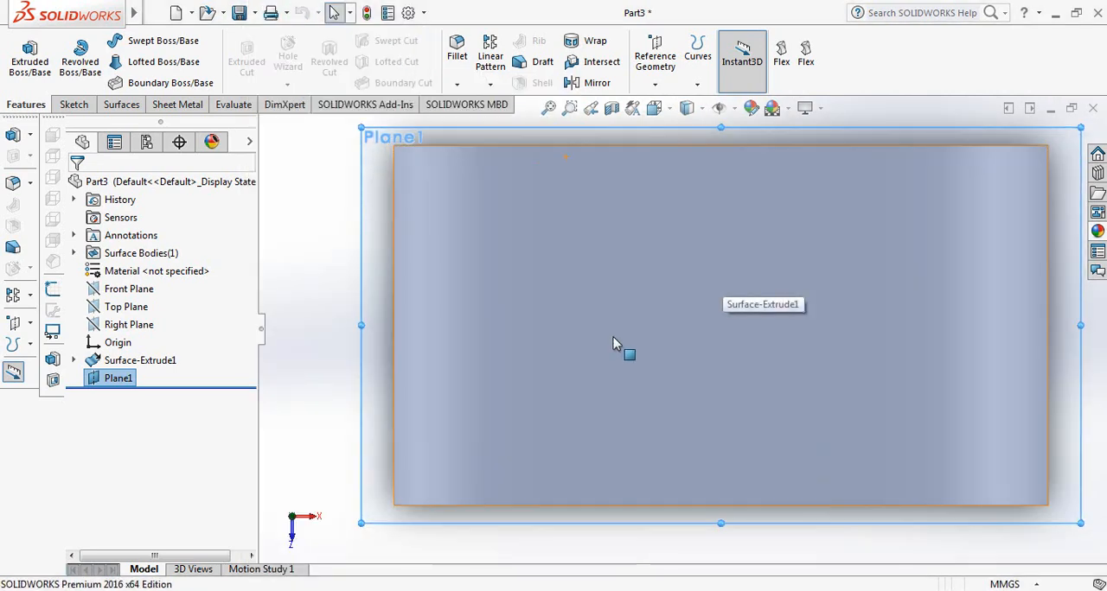
pyautogui.scroll(-3, 978, 297)
pyautogui.scroll(3, 830, 314)
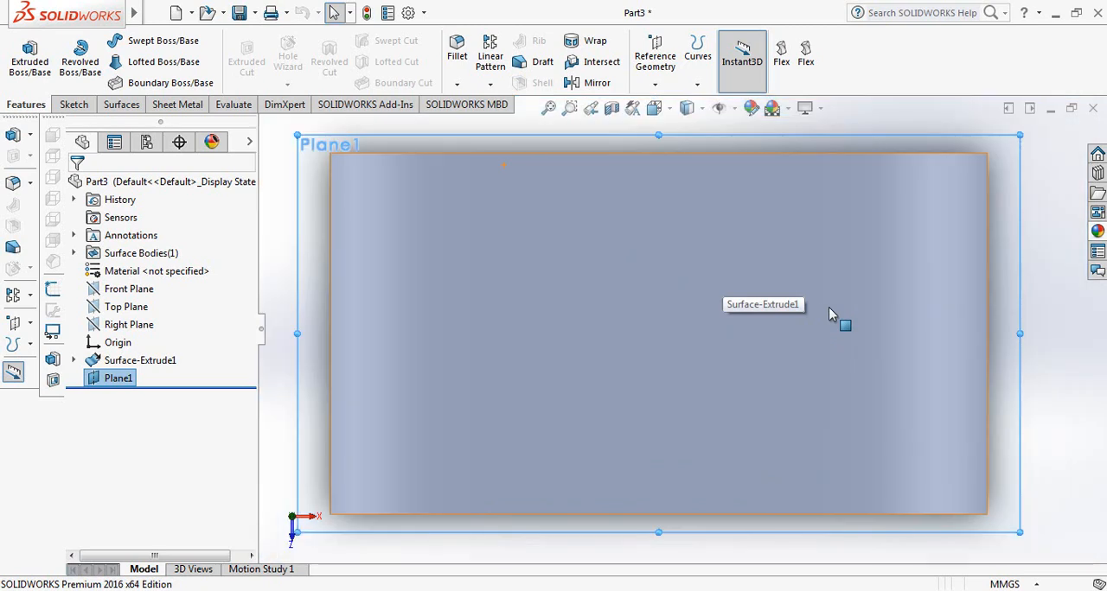
pyautogui.click(73, 105)
pyautogui.click(107, 44)
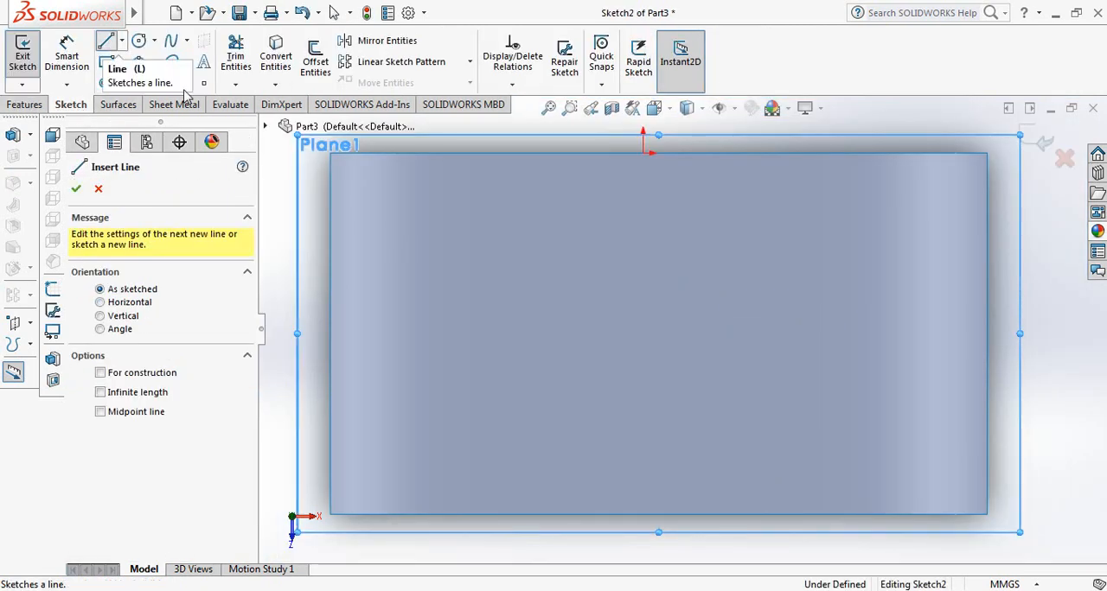
pyautogui.click(347, 292)
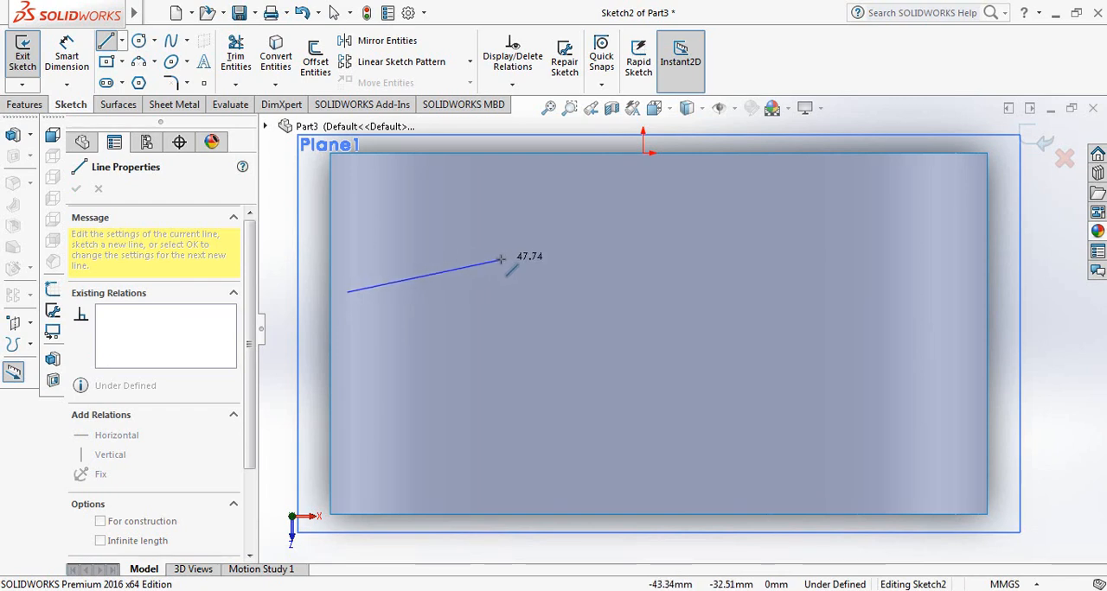
pyautogui.click(501, 257)
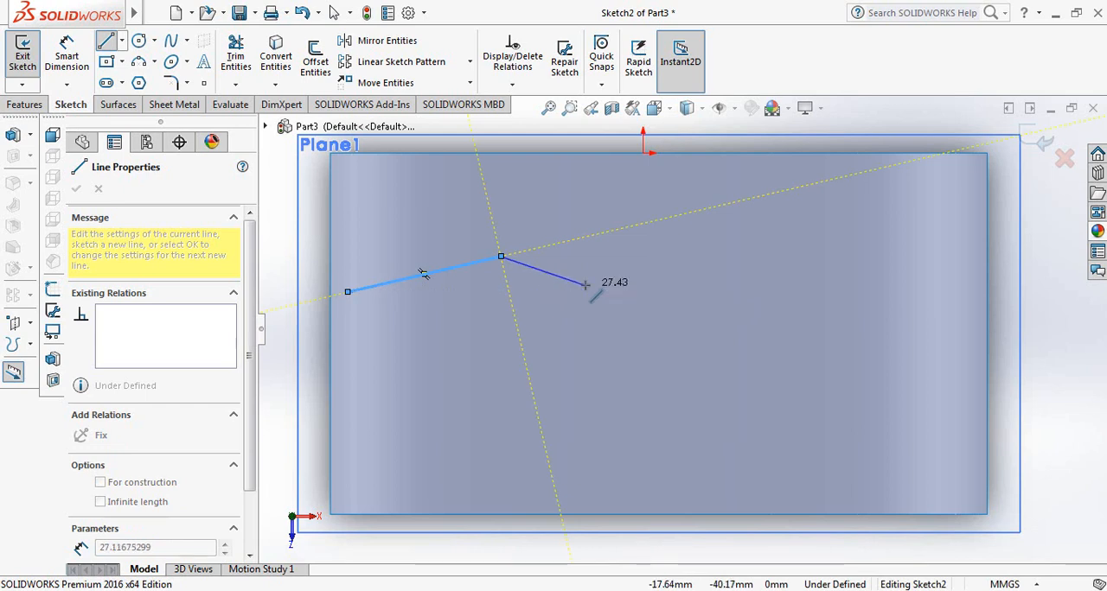
pyautogui.click(583, 282)
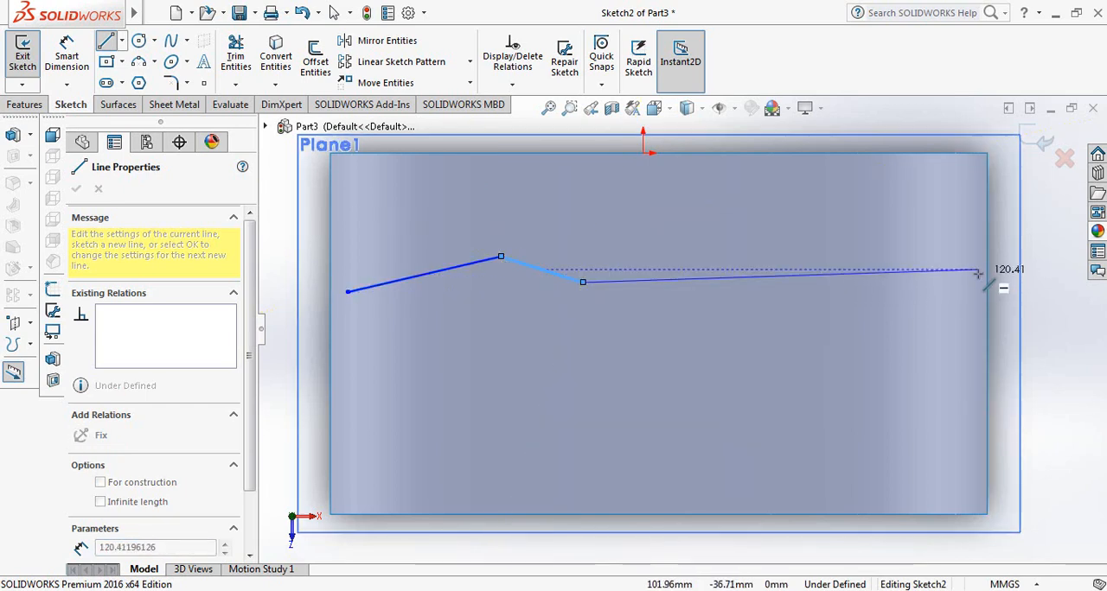
pyautogui.click(987, 269)
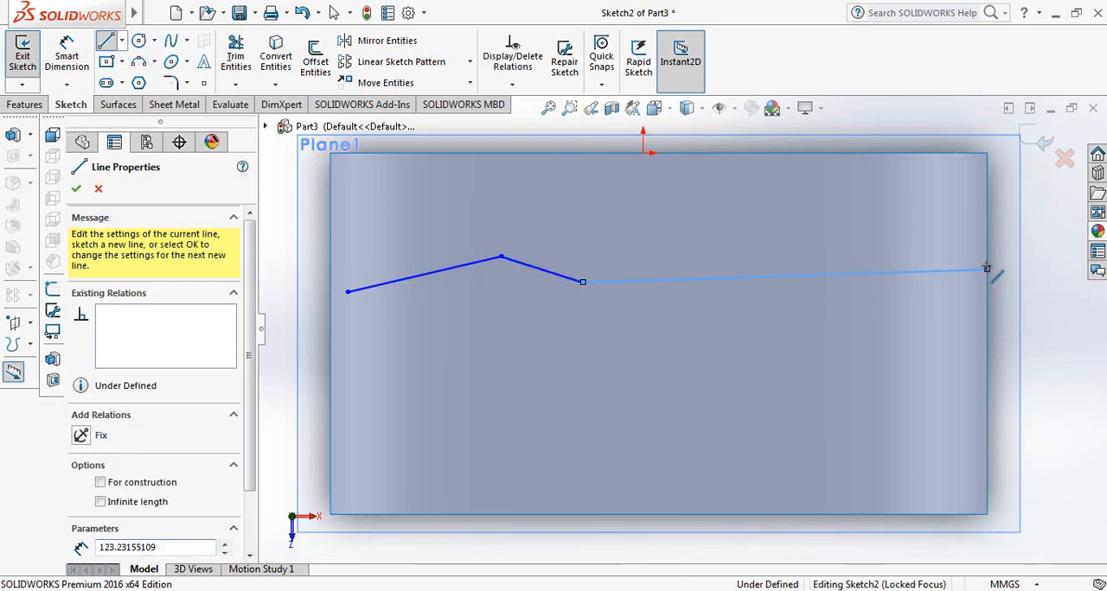
pyautogui.rightClick(995, 284)
pyautogui.click(983, 279)
# From the chain's left end, sketch a downward zigzag of verticals about 3, 3 and 2 mm alternating with three horizontals about 41 mm long
pyautogui.scroll(-5, 385, 303)
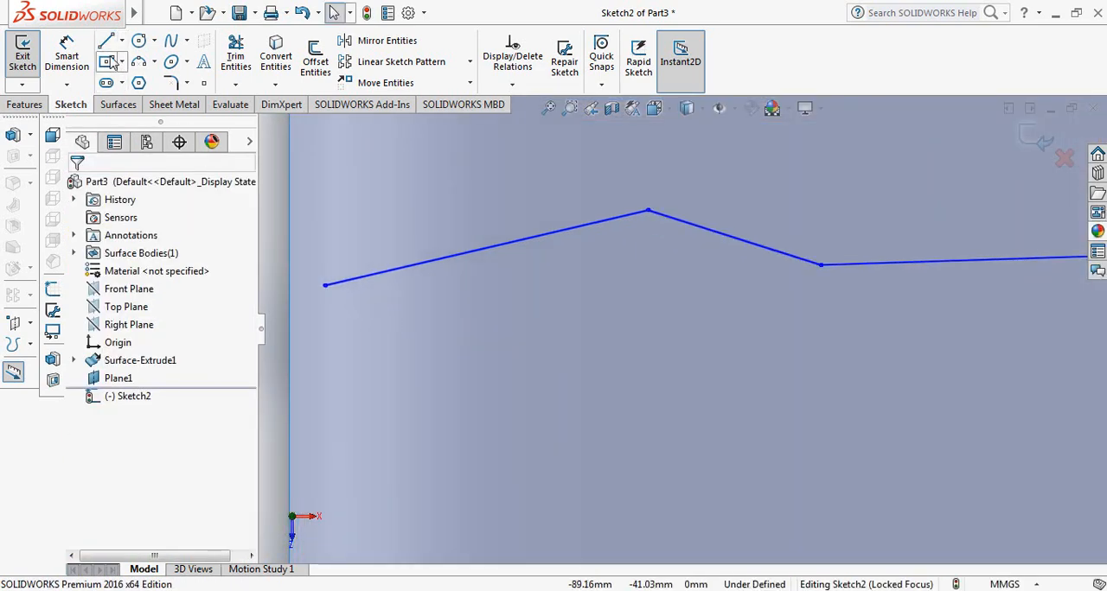
pyautogui.click(106, 40)
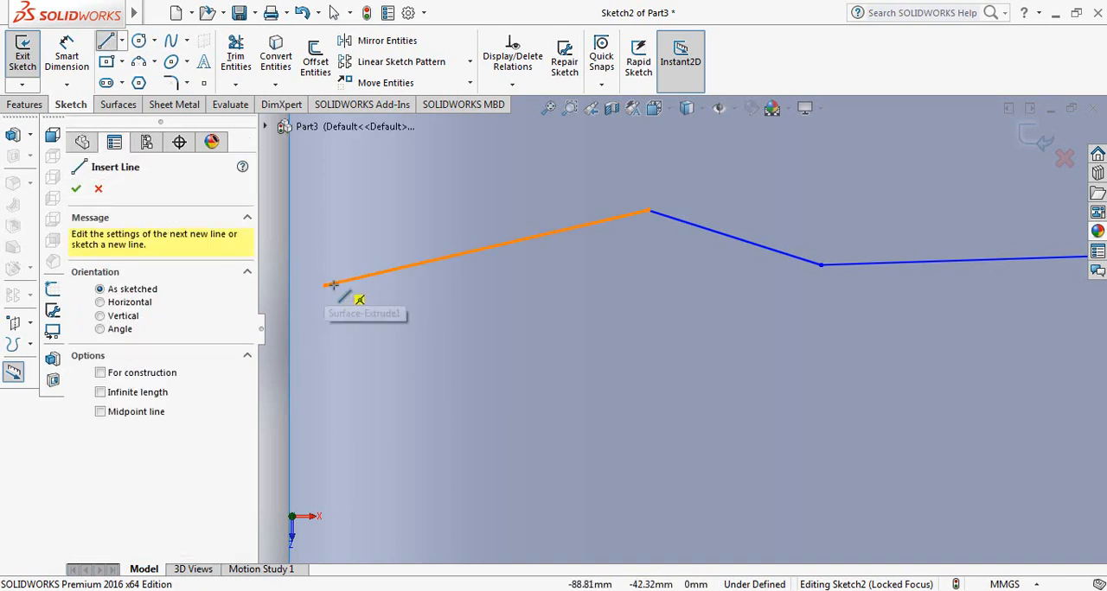
pyautogui.scroll(-4, 333, 316)
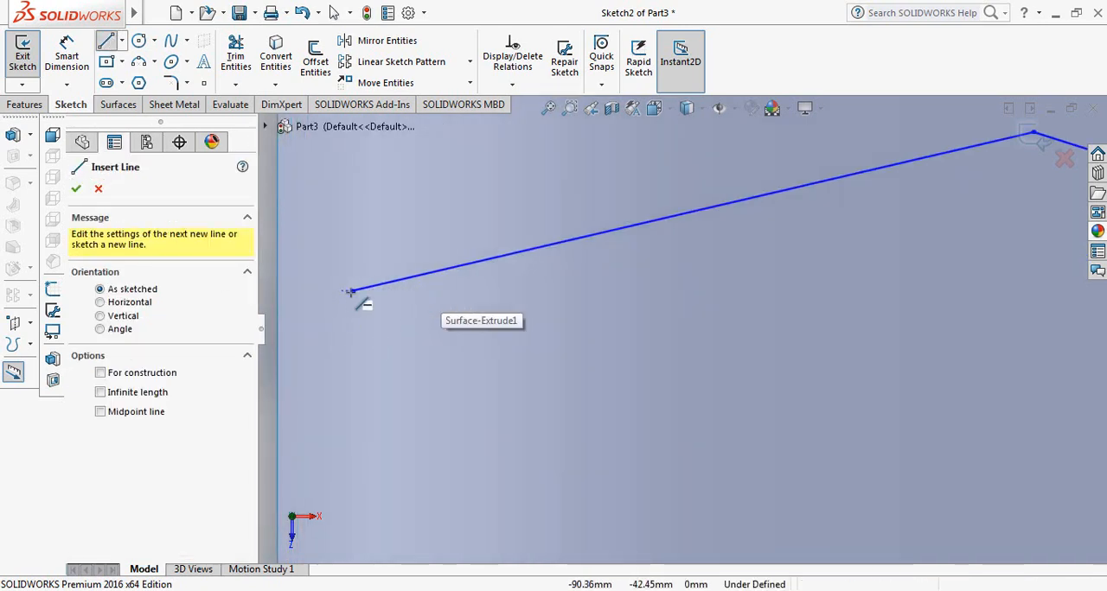
pyautogui.click(352, 291)
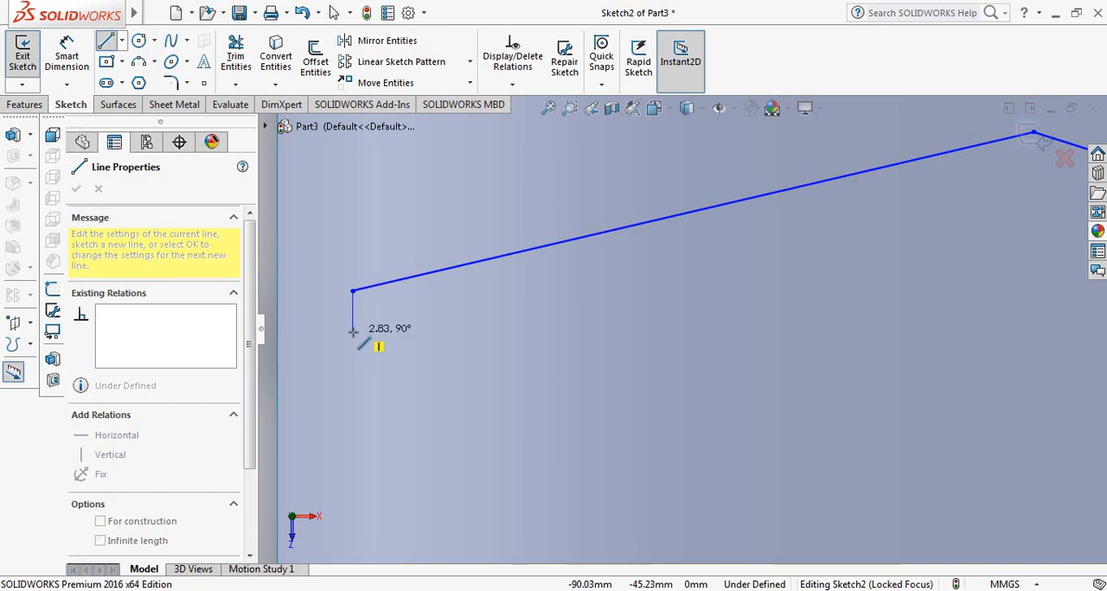
pyautogui.click(353, 330)
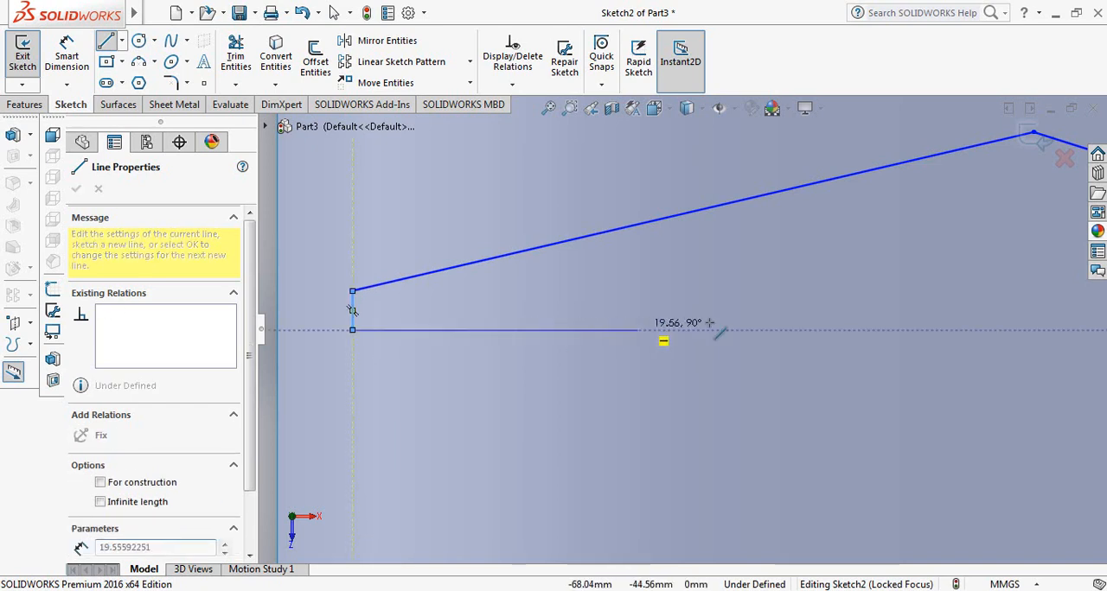
pyautogui.click(954, 330)
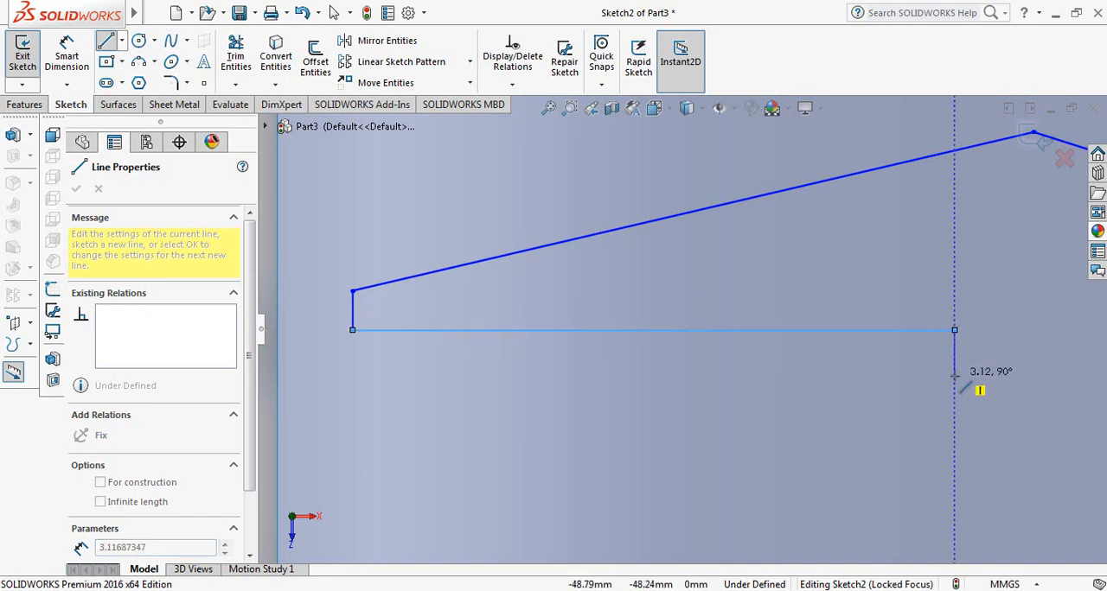
pyautogui.click(954, 376)
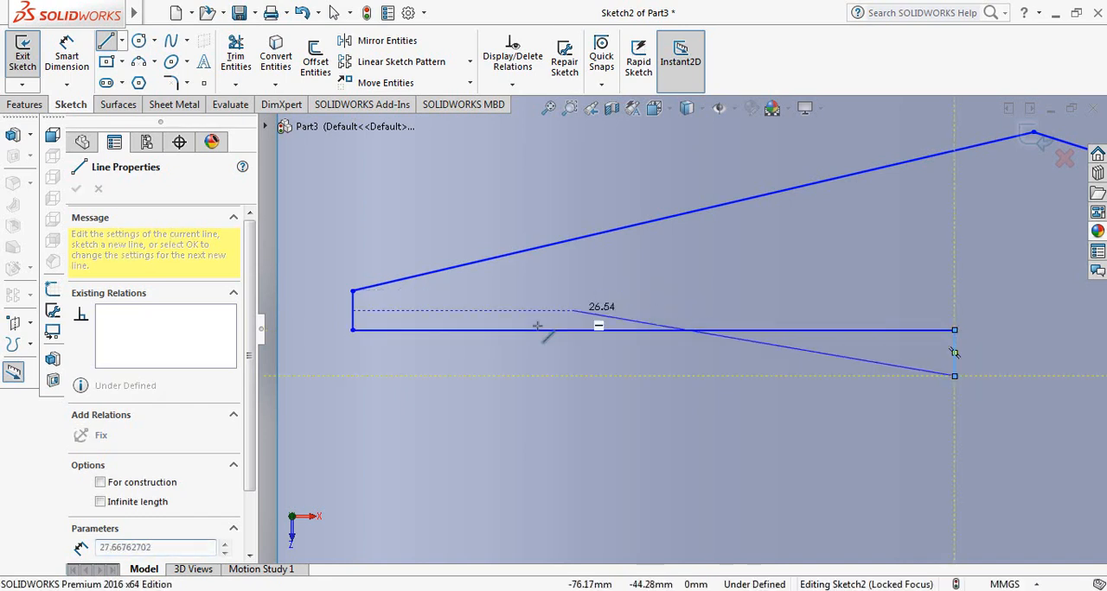
pyautogui.click(351, 377)
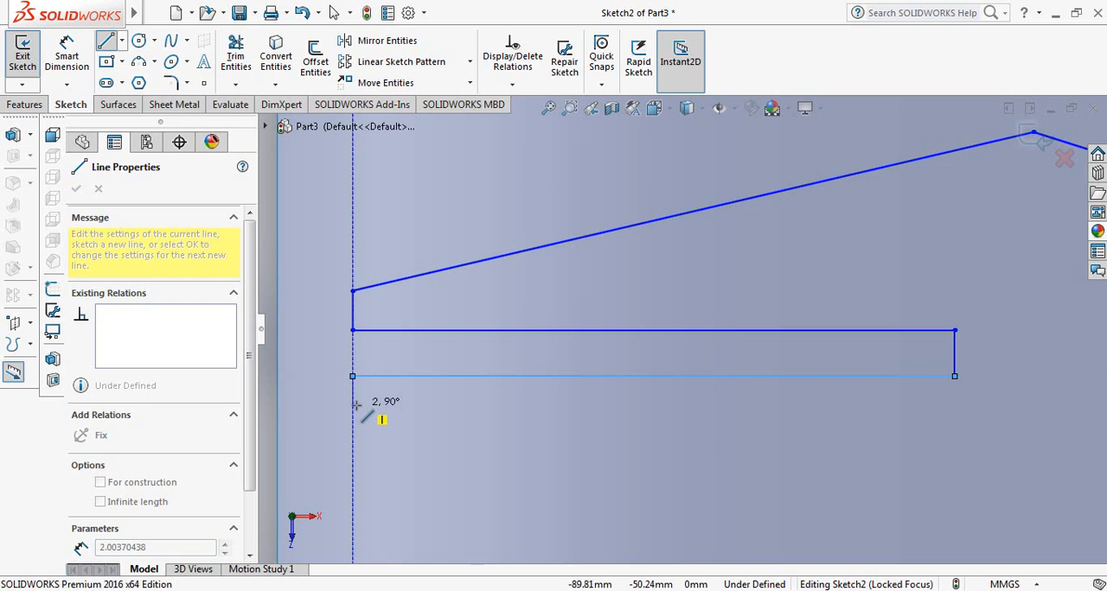
pyautogui.click(353, 404)
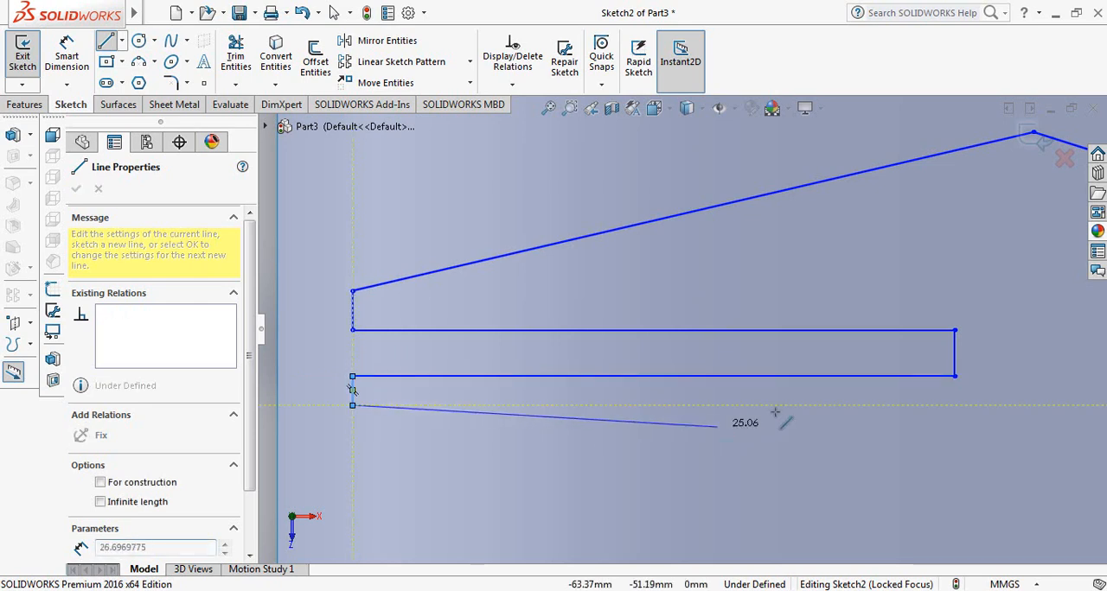
pyautogui.click(954, 405)
pyautogui.rightClick(954, 405)
pyautogui.click(917, 394)
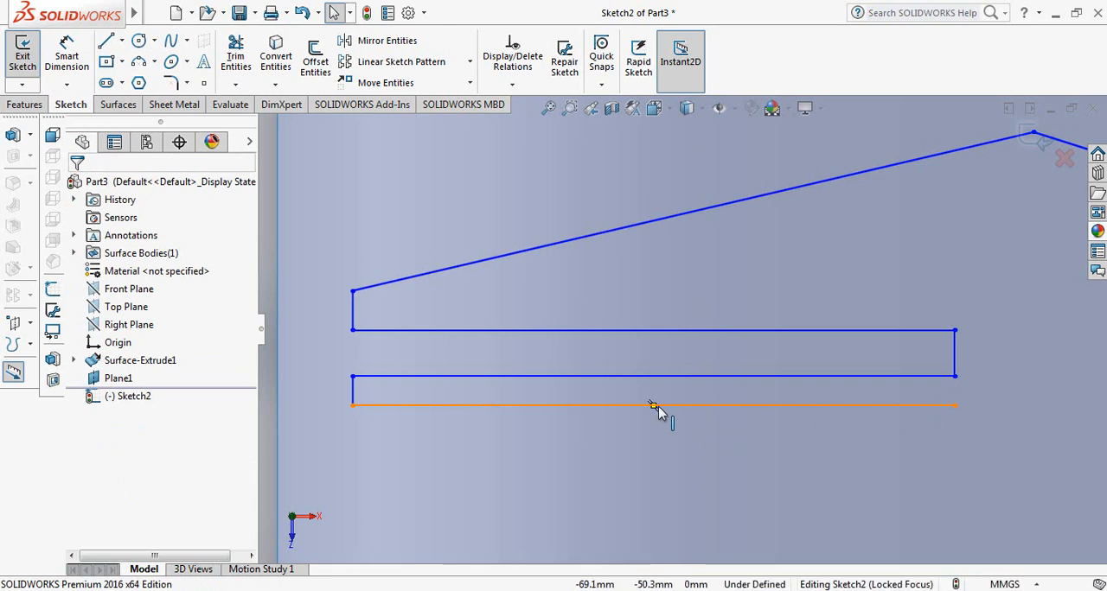
# Add an Equal relation between the uppermost and lowermost horizontal lines of the zigzag
pyautogui.click(609, 331)
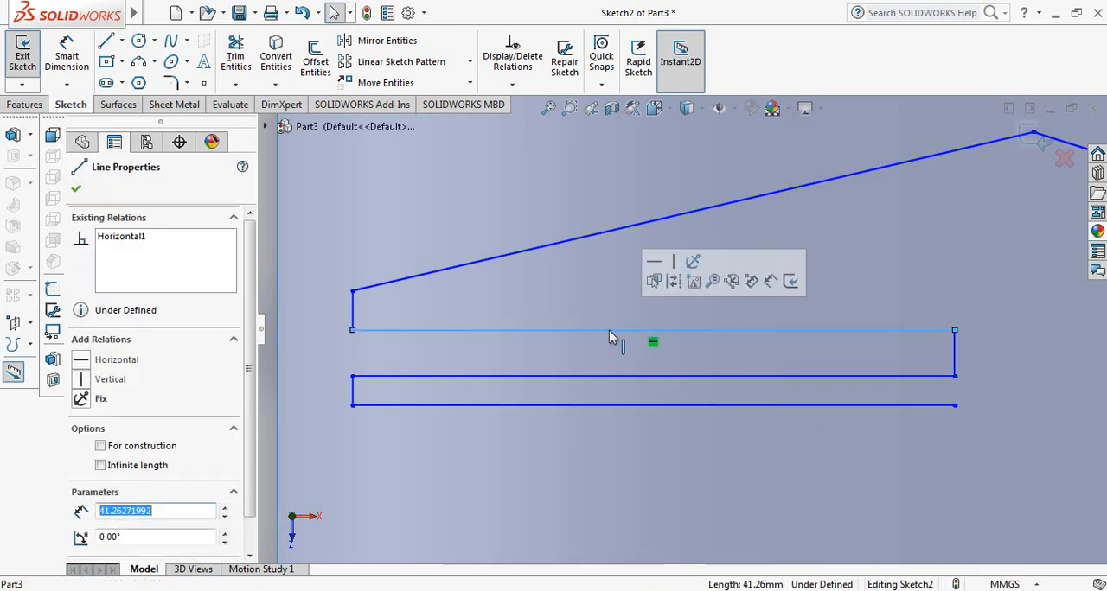
pyautogui.keyDown('ctrl'); pyautogui.click(604, 413); pyautogui.keyUp('ctrl')
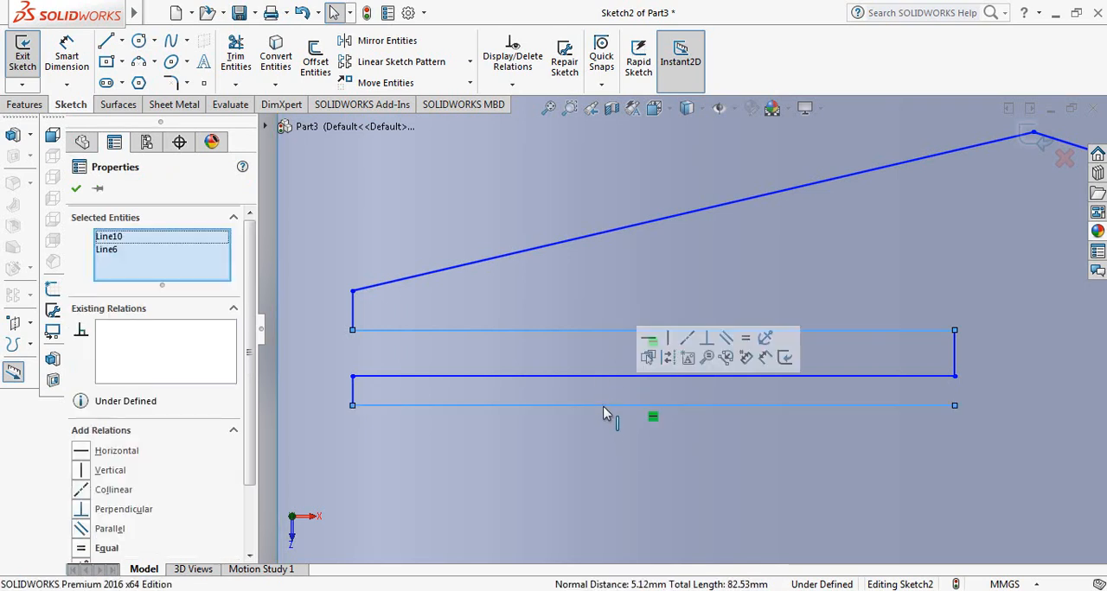
pyautogui.click(82, 551)
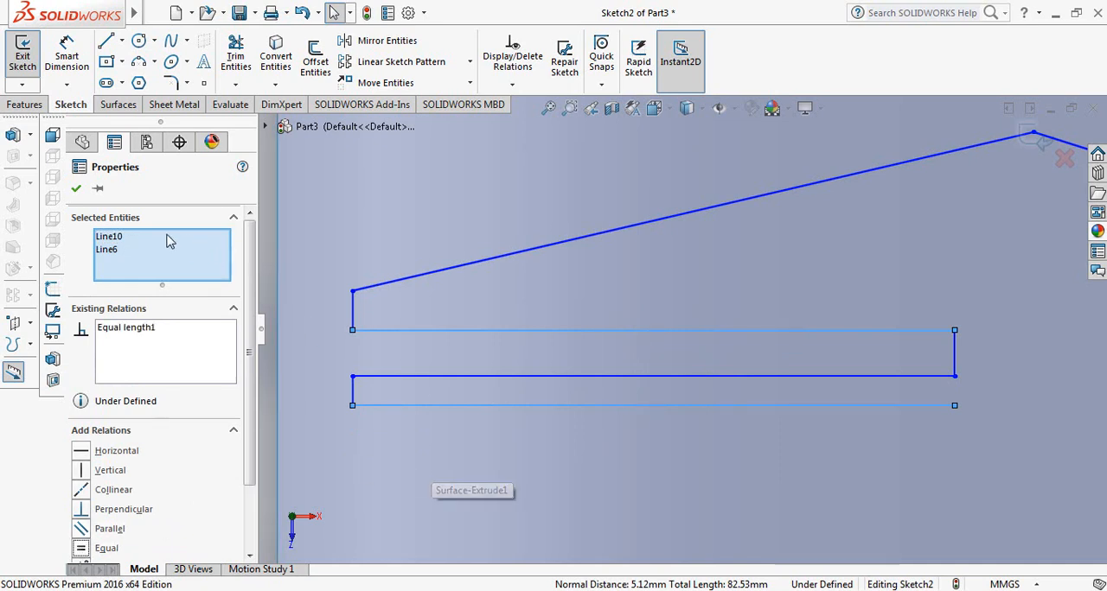
pyautogui.click(76, 189)
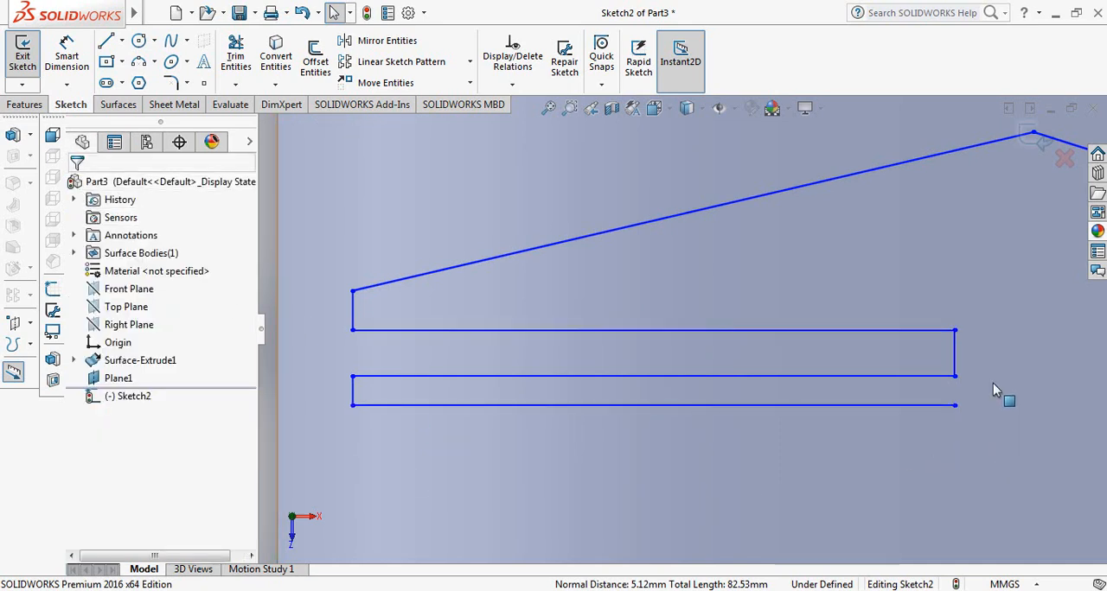
# Add a Parallel relation between the zigzag's short right vertical line and its lower left vertical line
pyautogui.click(955, 349)
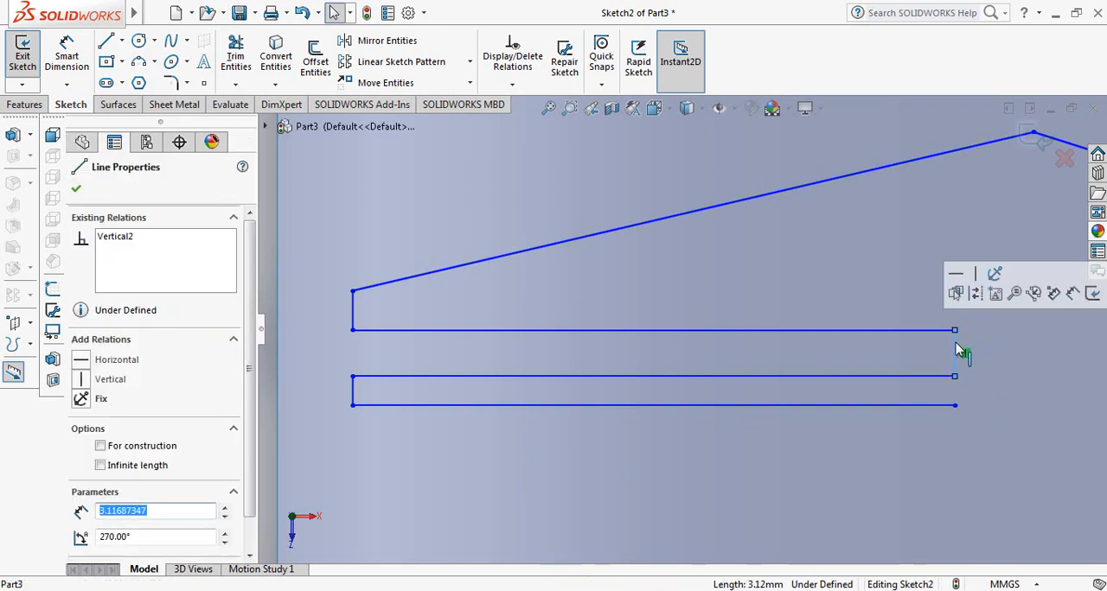
pyautogui.keyDown('ctrl'); pyautogui.click(354, 383); pyautogui.keyUp('ctrl')
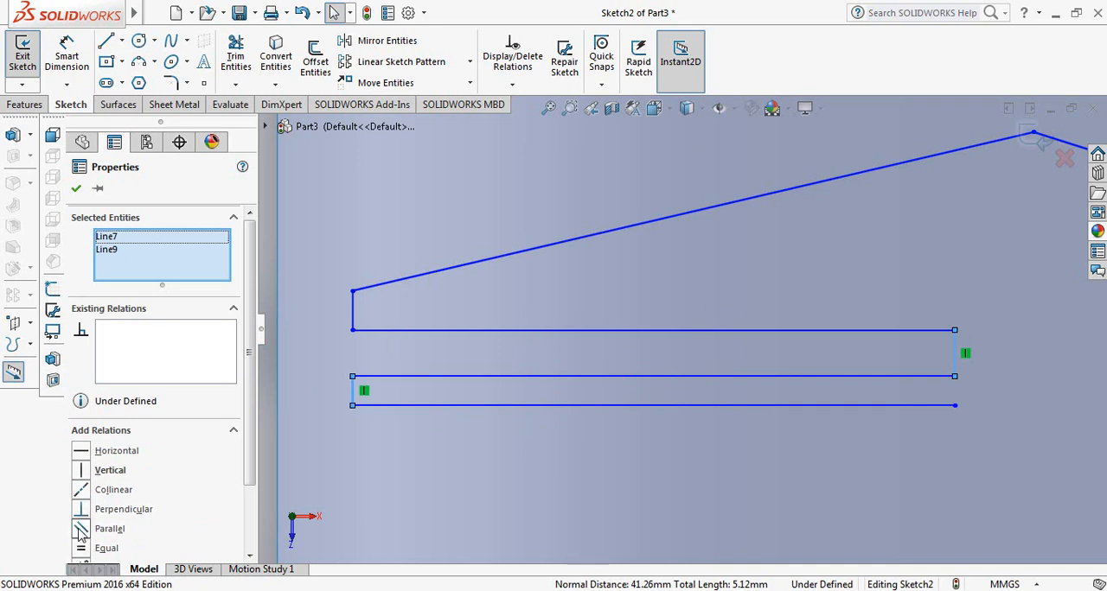
pyautogui.click(80, 530)
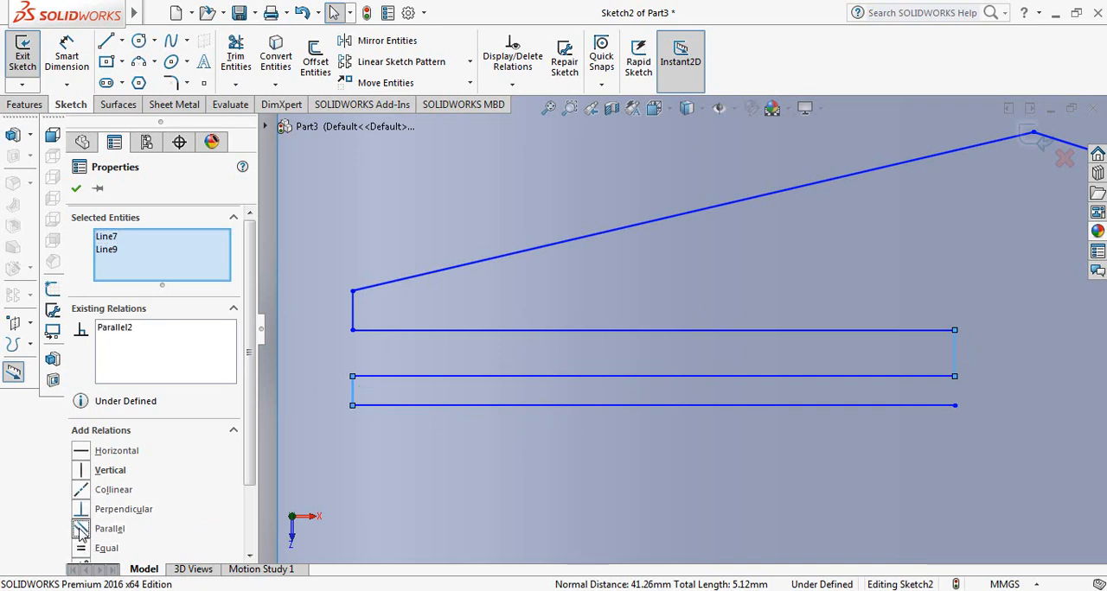
pyautogui.click(77, 190)
pyautogui.scroll(2, 655, 489)
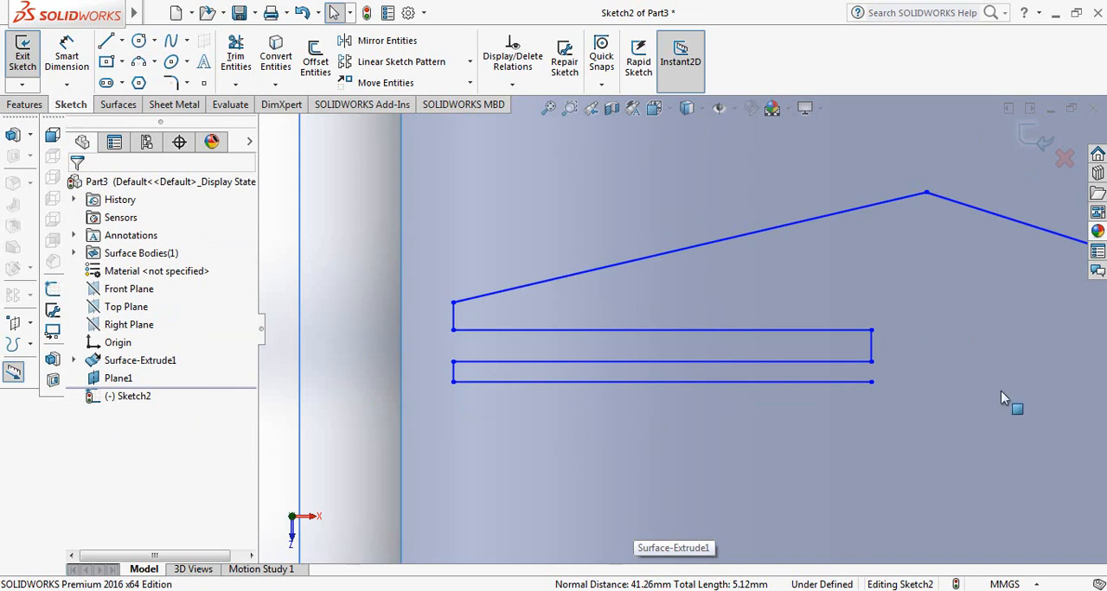
pyautogui.scroll(2, 899, 377)
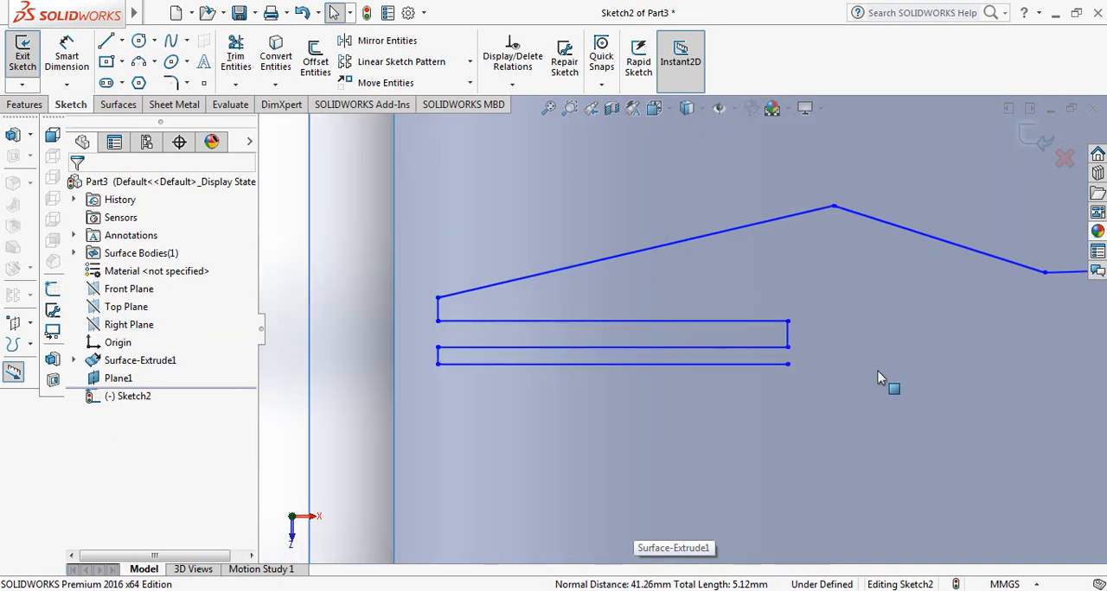
pyautogui.scroll(-1, 655, 407)
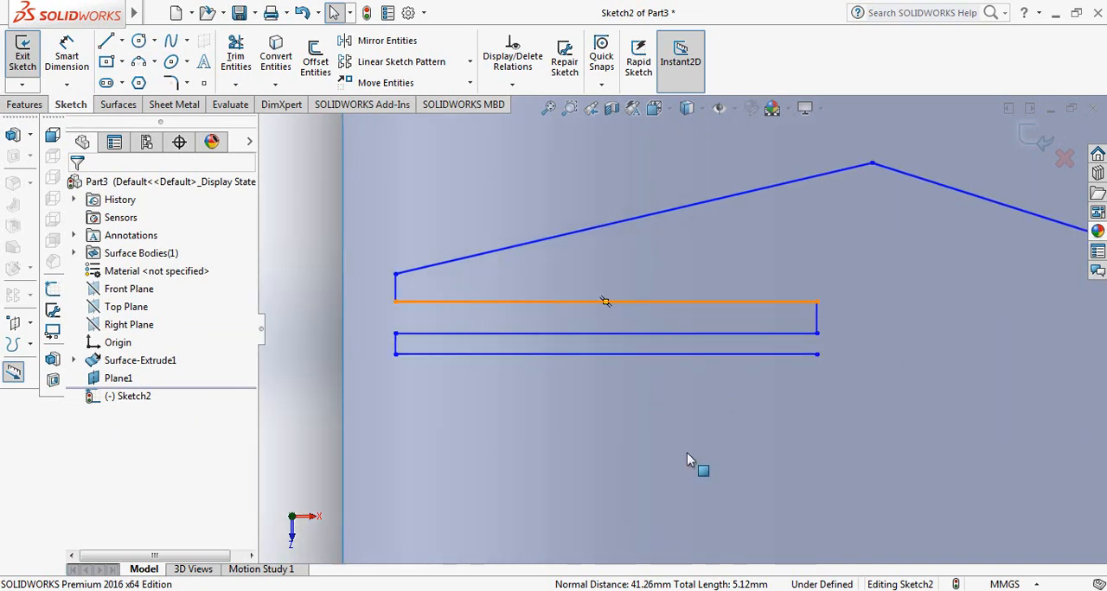
# Dimension the uppermost horizontal line of the zigzag to 37 mm
pyautogui.click(66, 56)
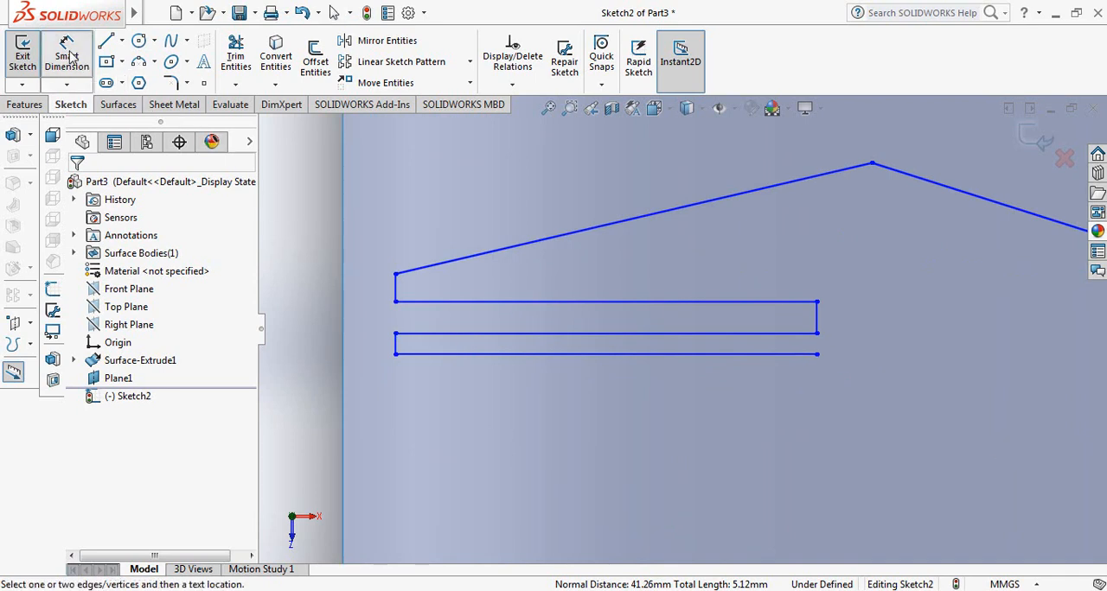
pyautogui.click(663, 302)
pyautogui.click(610, 180)
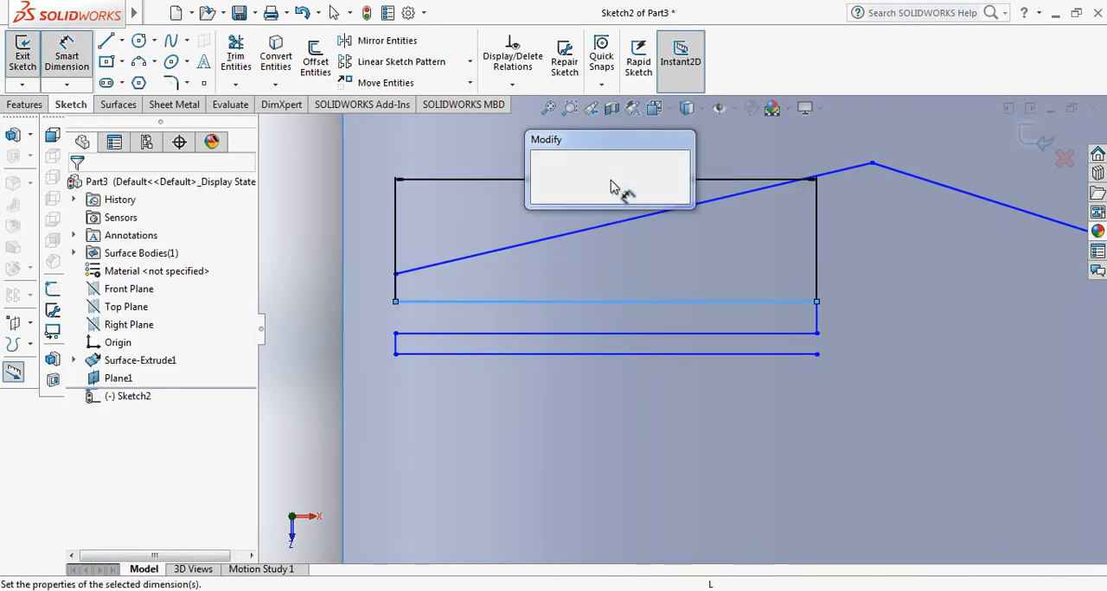
pyautogui.write('37')
pyautogui.press('Return')
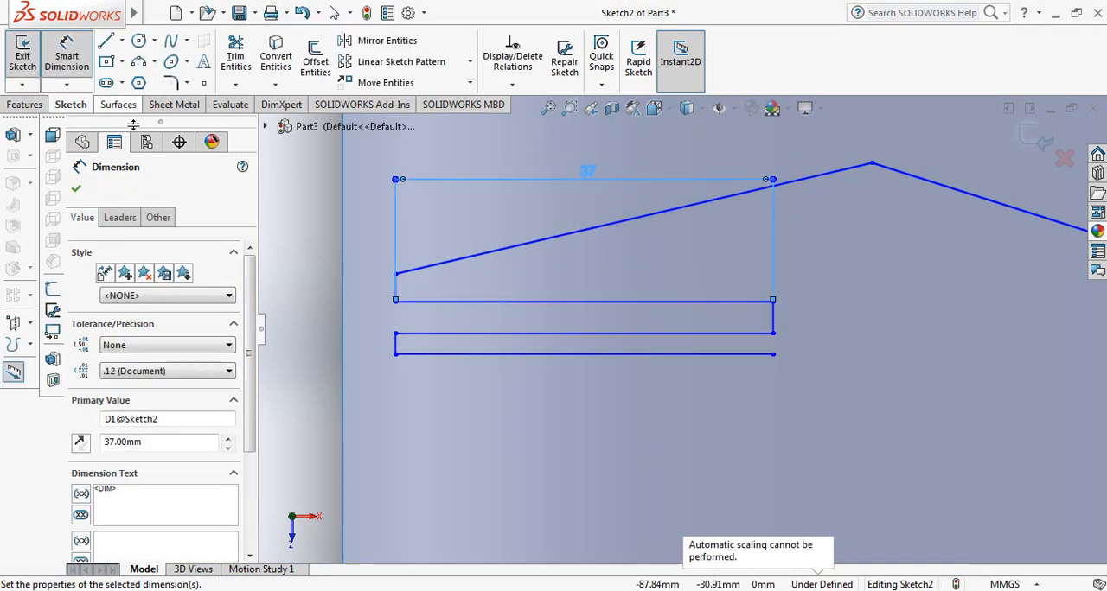
pyautogui.click(76, 189)
# Move the line chain's peak to about X -46.8, Y -32.9 mm and its valley vertex to about X -26.6, Y -40.4 mm
pyautogui.scroll(2, 755, 224)
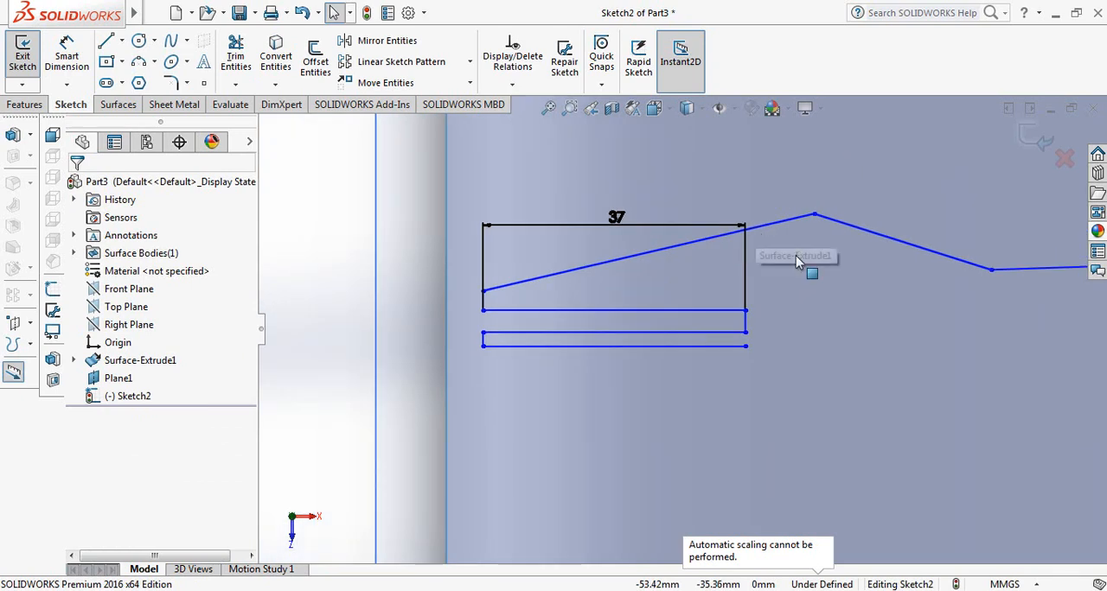
pyautogui.scroll(-2, 797, 258)
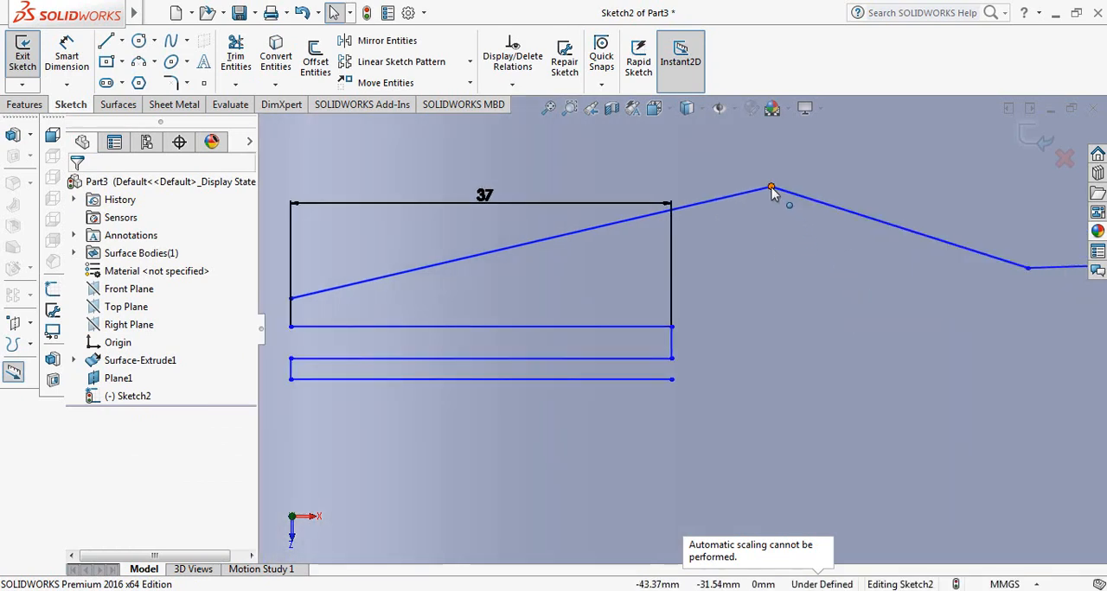
pyautogui.moveTo(770, 187); pyautogui.dragTo(738, 207)
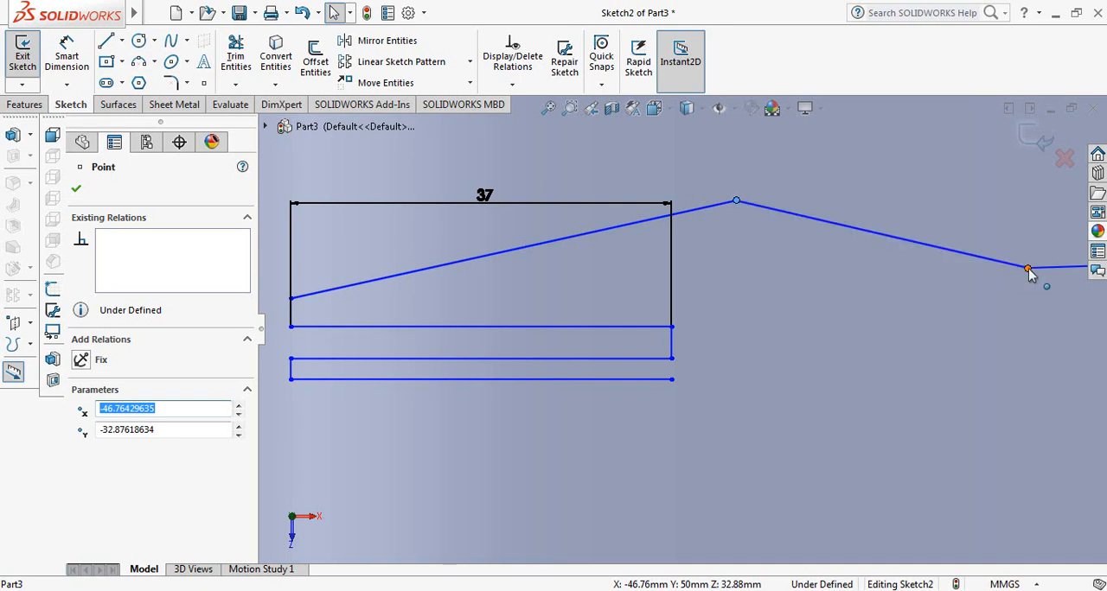
pyautogui.moveTo(1025, 284)
pyautogui.mouseDown()
pyautogui.moveTo(1034, 300)
pyautogui.moveTo(1024, 312)
pyautogui.moveTo(988, 281)
pyautogui.moveTo(946, 284)
pyautogui.mouseUp()
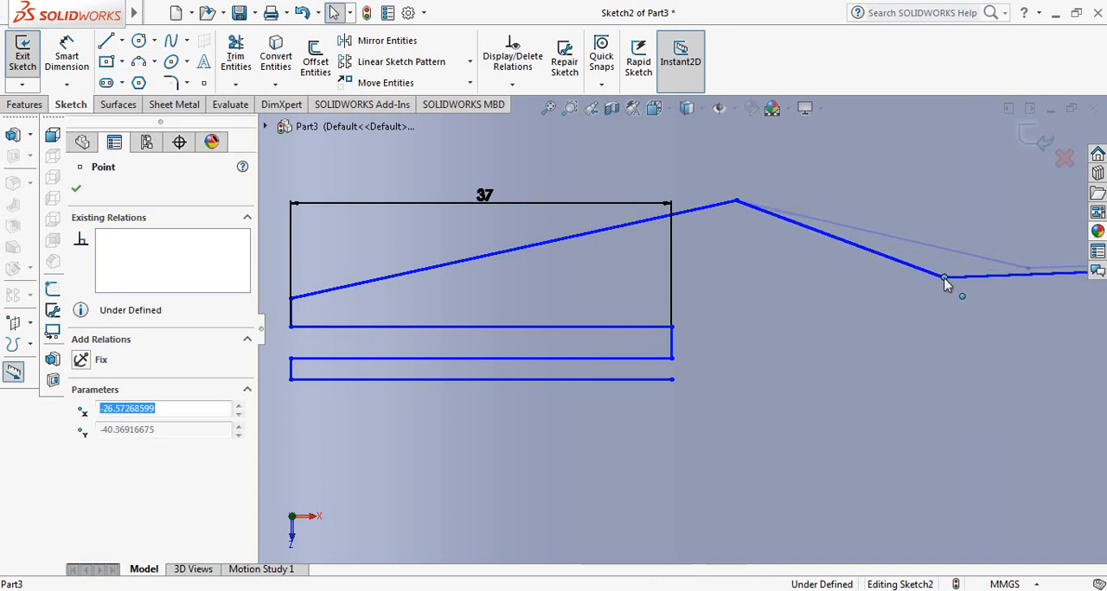
pyautogui.click(76, 189)
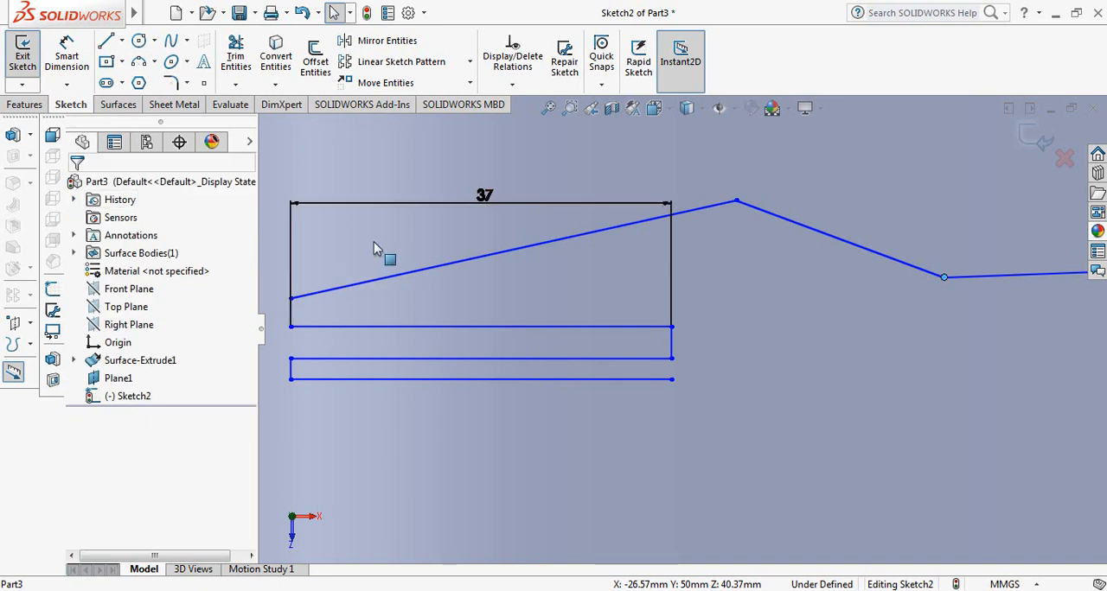
# Dimension the zigzag's upper left vertical line to 2 mm
pyautogui.scroll(1, 321, 341)
pyautogui.scroll(-2, 368, 342)
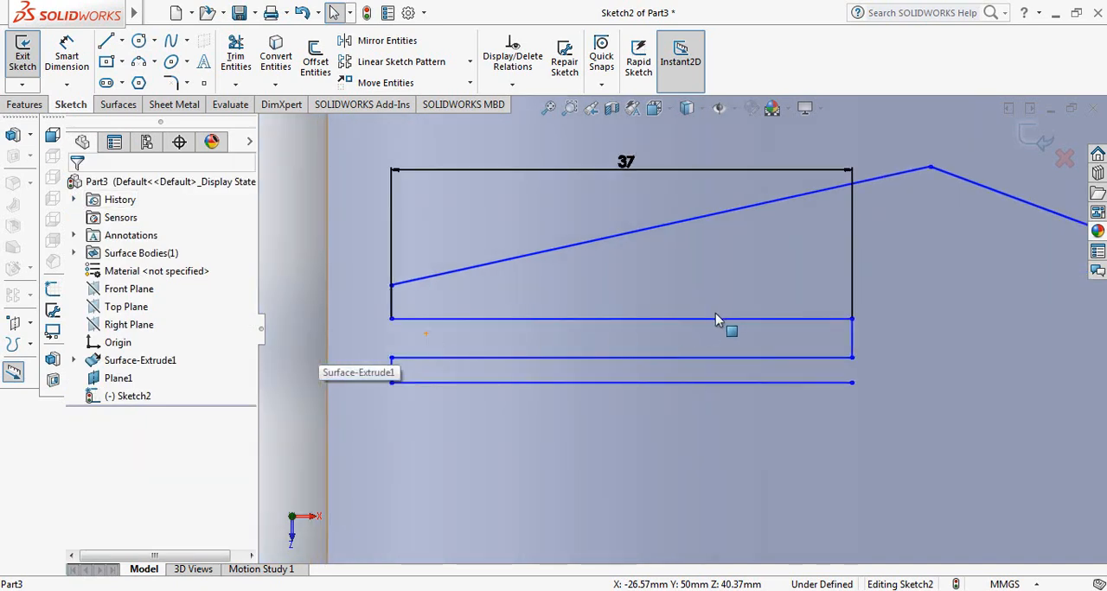
pyautogui.scroll(-1, 715, 313)
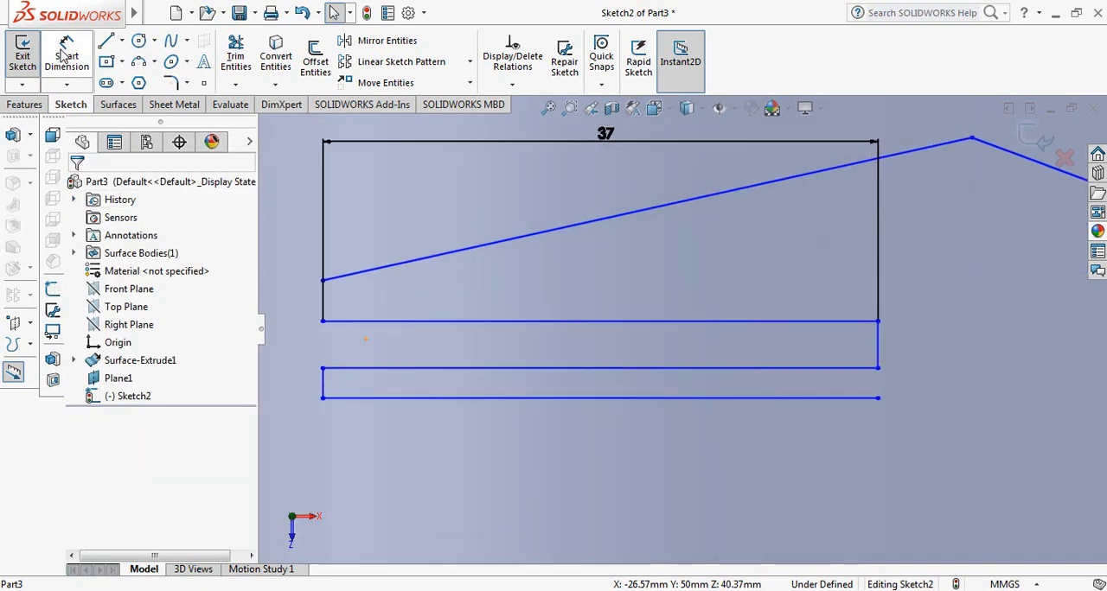
pyautogui.scroll(2, 636, 337)
pyautogui.scroll(-1, 611, 323)
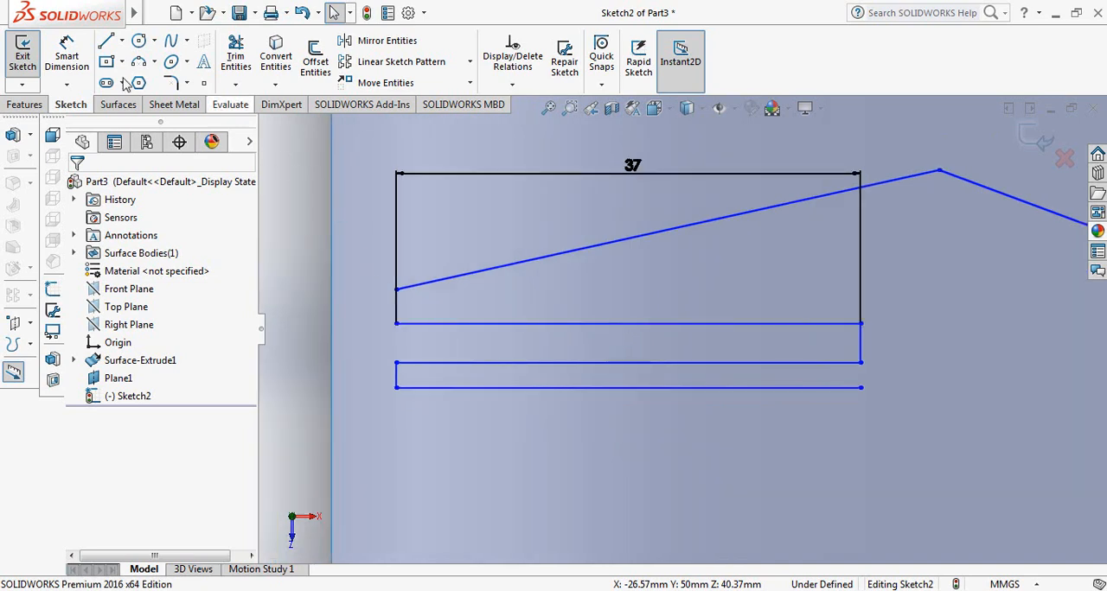
pyautogui.click(59, 52)
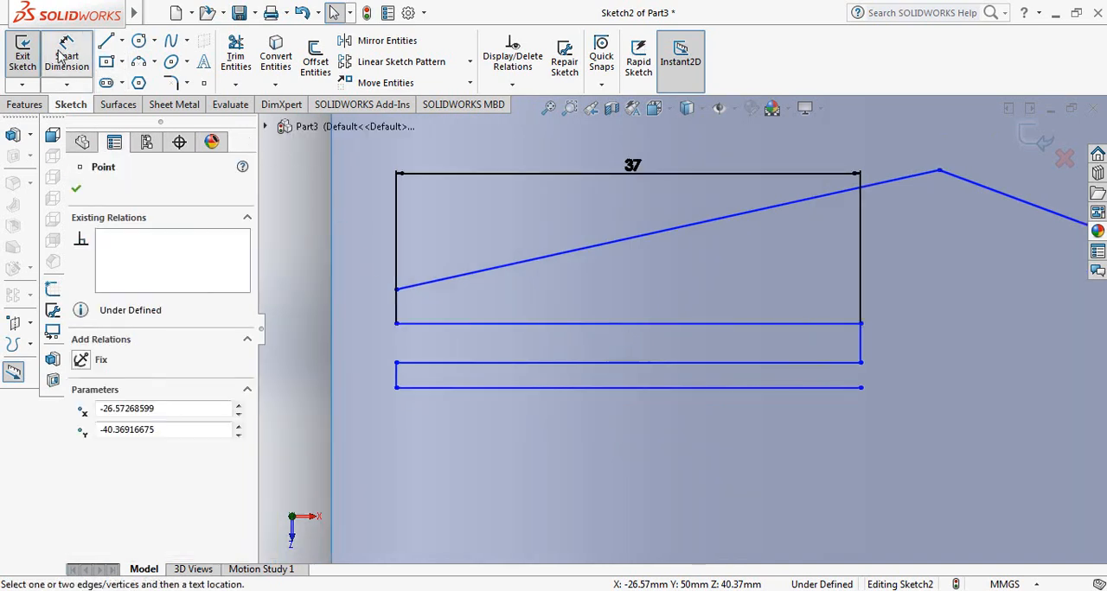
pyautogui.click(397, 304)
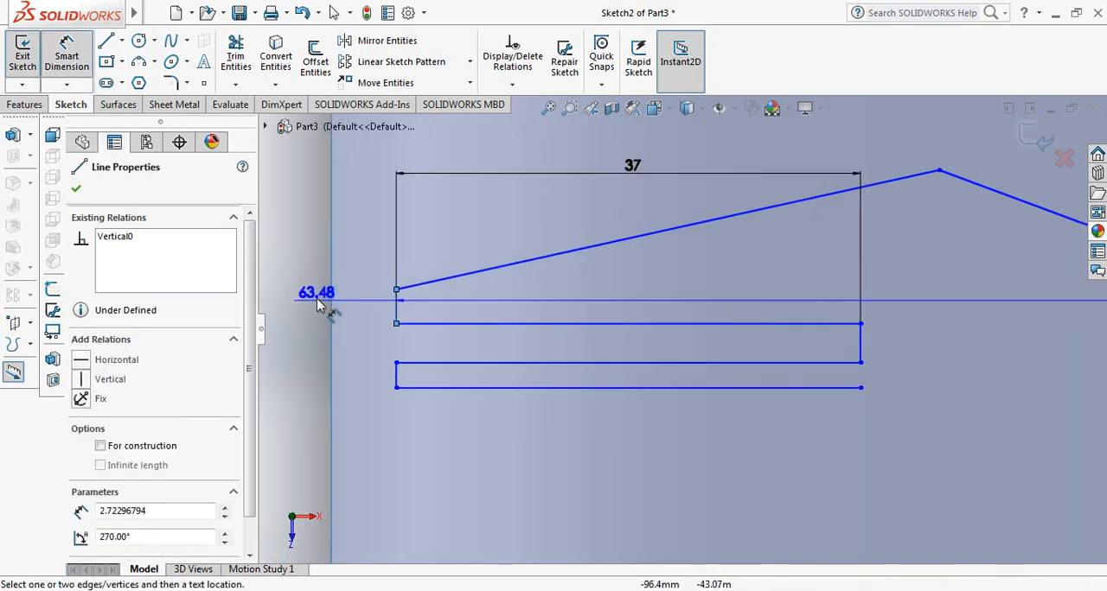
pyautogui.press('Escape')
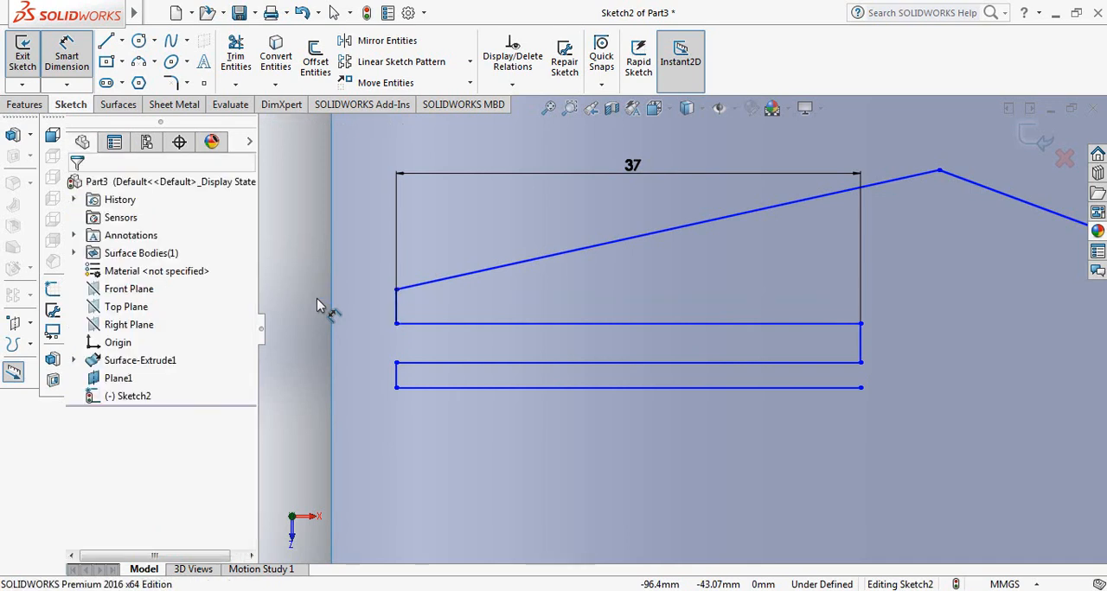
pyautogui.click(397, 305)
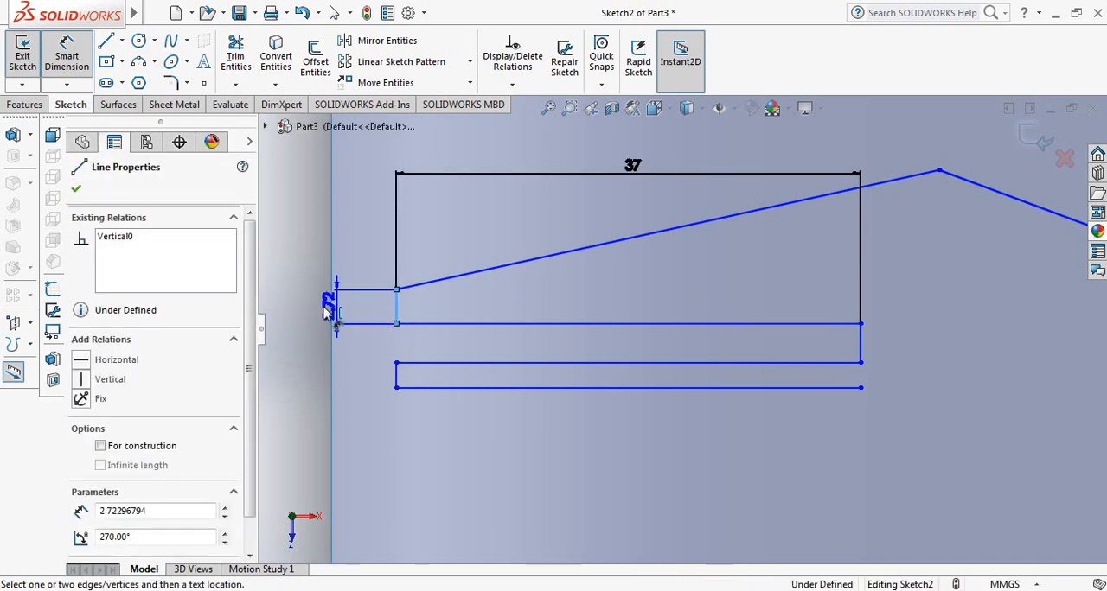
pyautogui.click(316, 316)
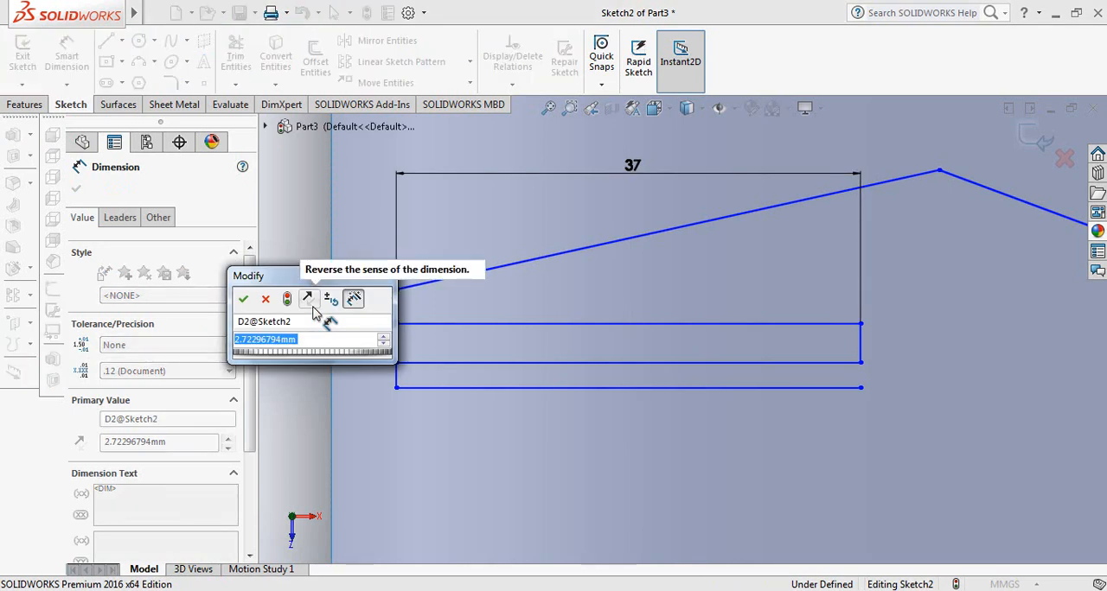
pyautogui.write('2')
pyautogui.press('Return')
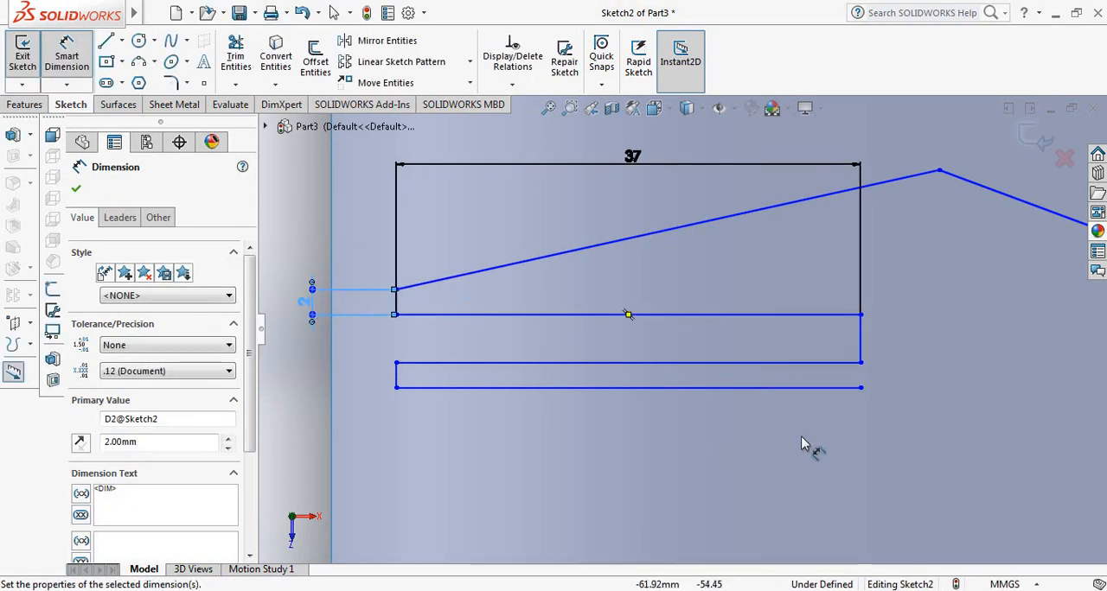
# Dimension the short right vertical line of the zigzag to 3 mm
pyautogui.click(862, 333)
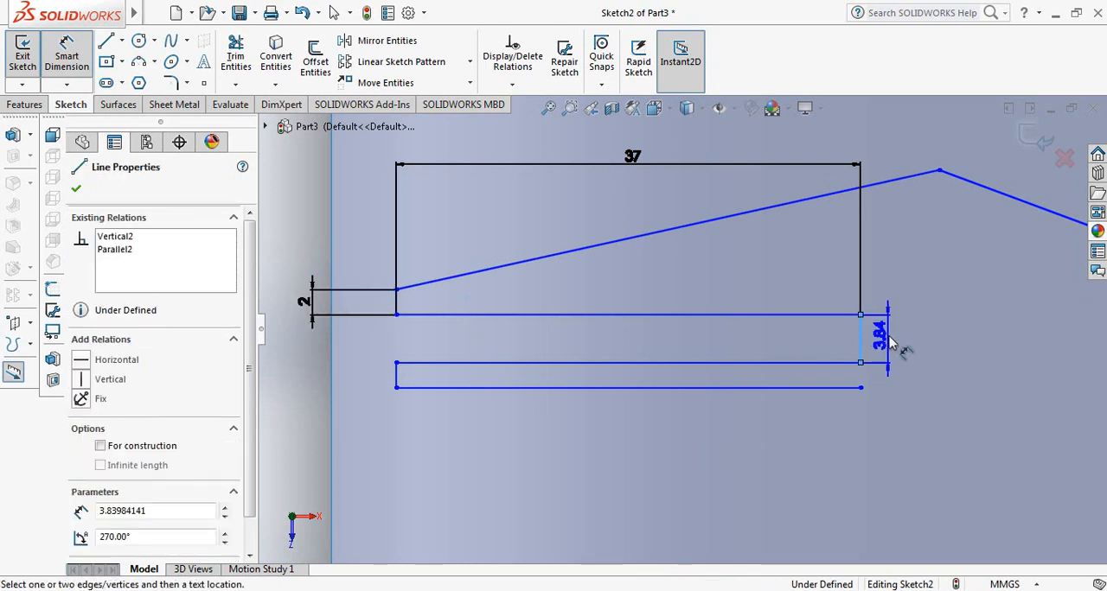
pyautogui.click(912, 350)
pyautogui.write('3')
pyautogui.press('Return')
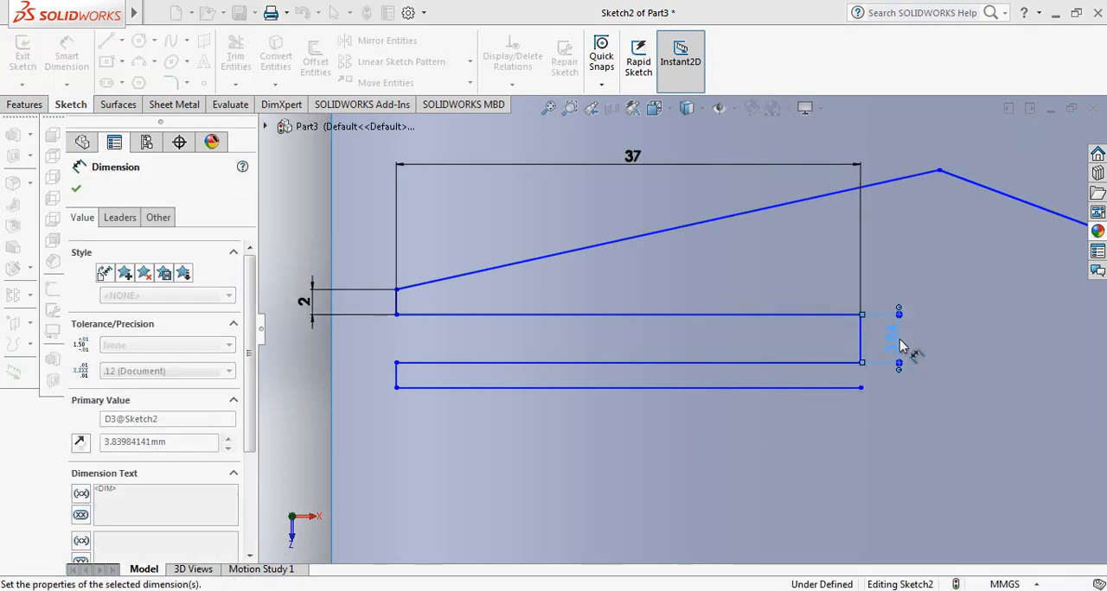
# Dimension the zigzag's lower left vertical line to 2 mm and finish dimensioning
pyautogui.click(396, 363)
pyautogui.click(317, 372)
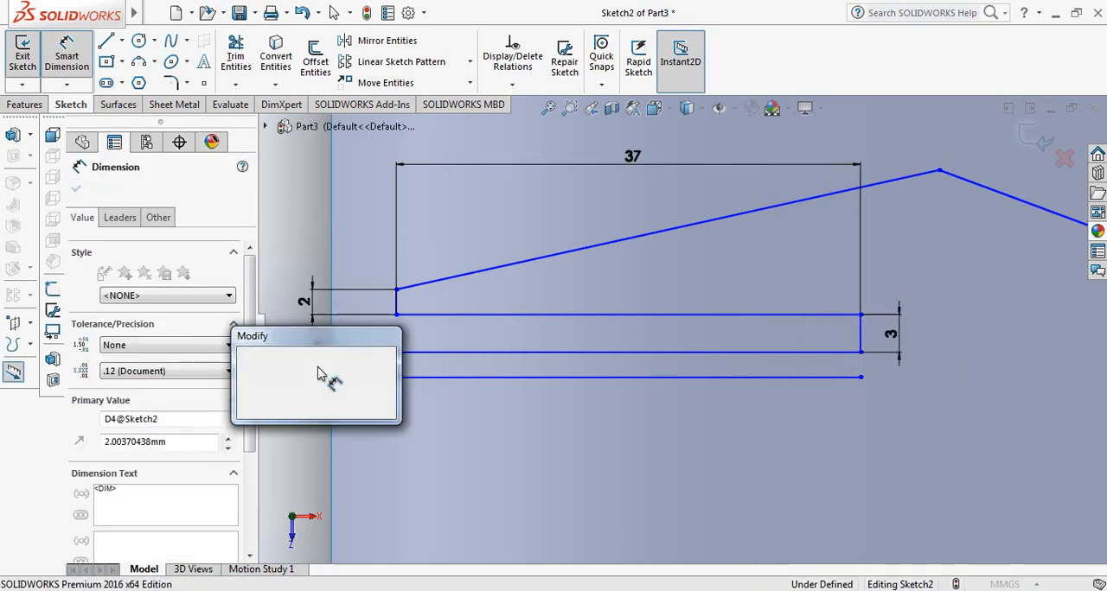
pyautogui.write('2')
pyautogui.press('Return')
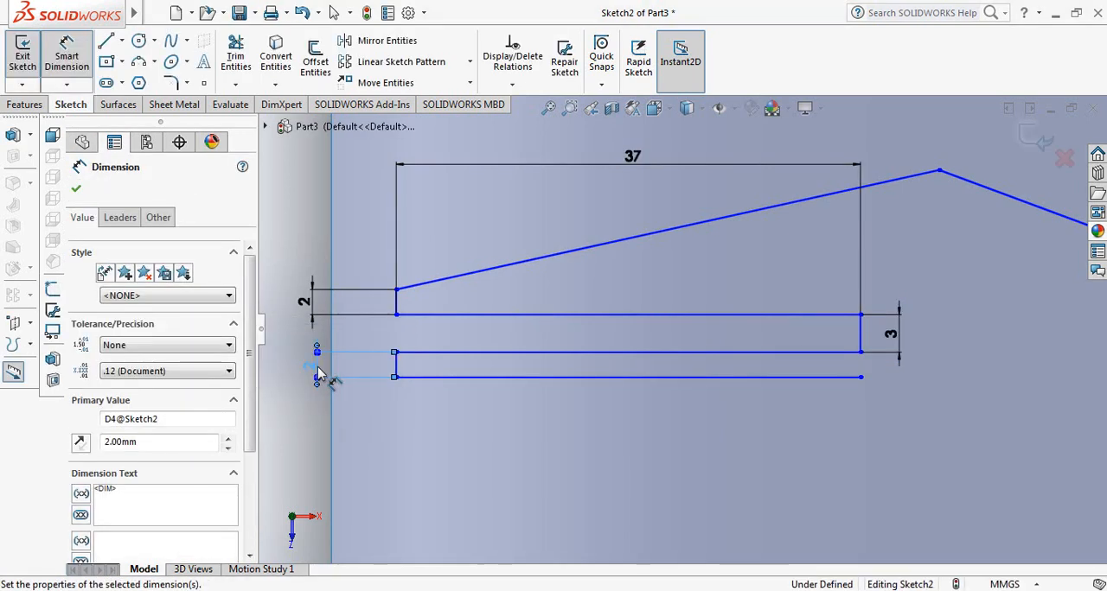
pyautogui.click(76, 190)
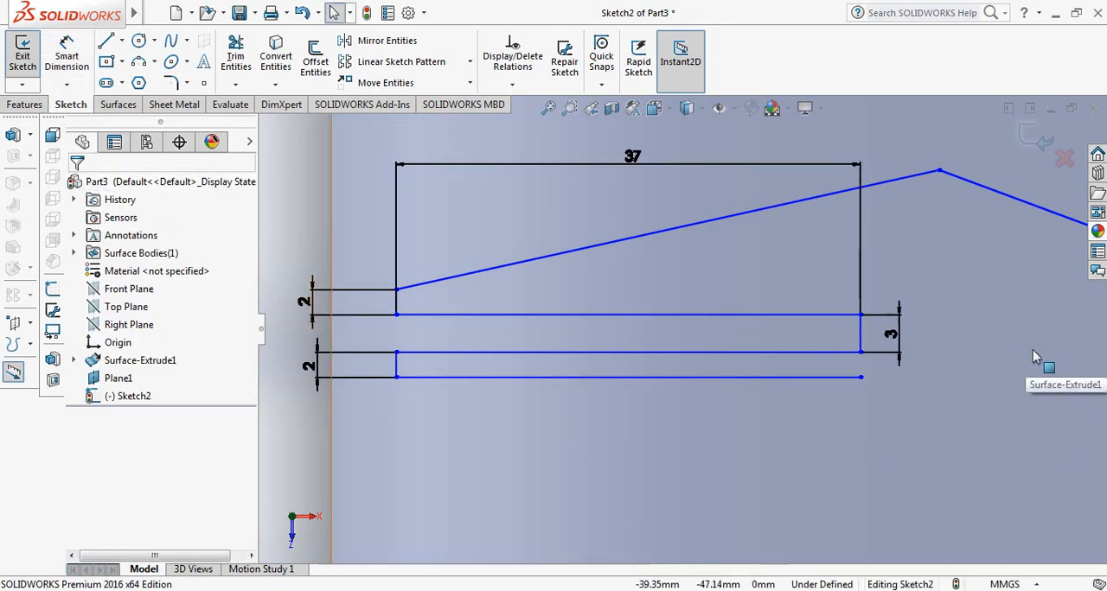
# Round the line chain's peak vertex with a 20 mm sketch fillet
pyautogui.click(174, 82)
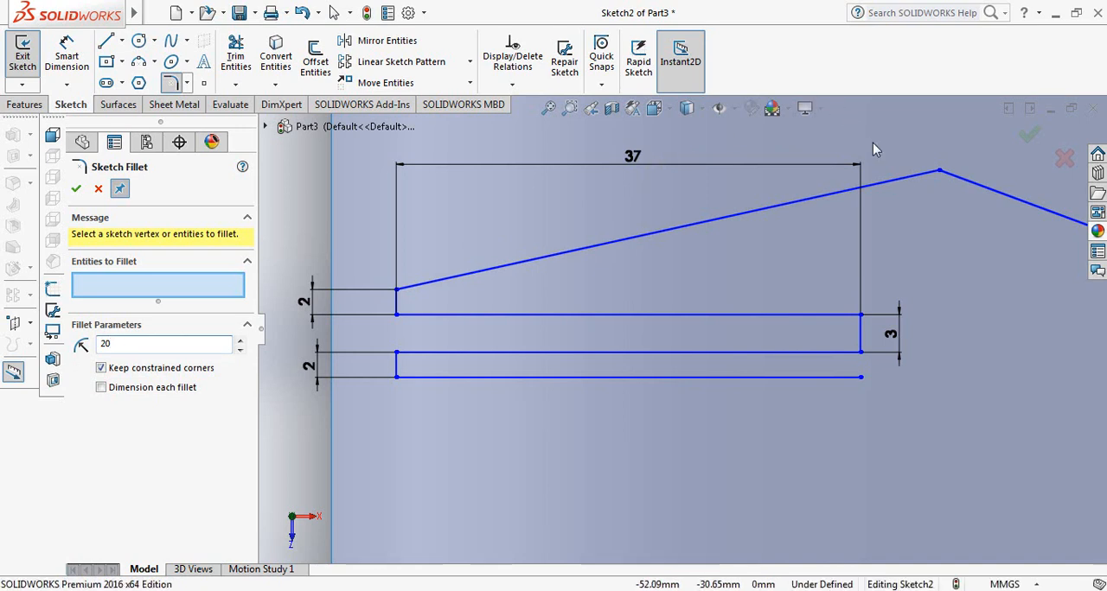
pyautogui.click(940, 174)
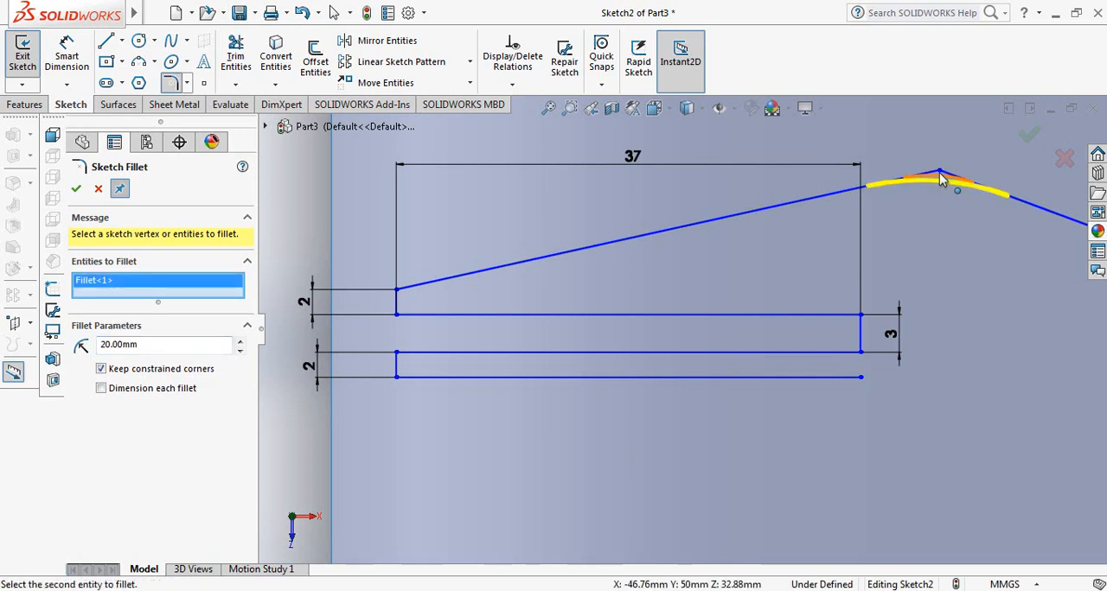
pyautogui.click(76, 190)
pyautogui.click(76, 190)
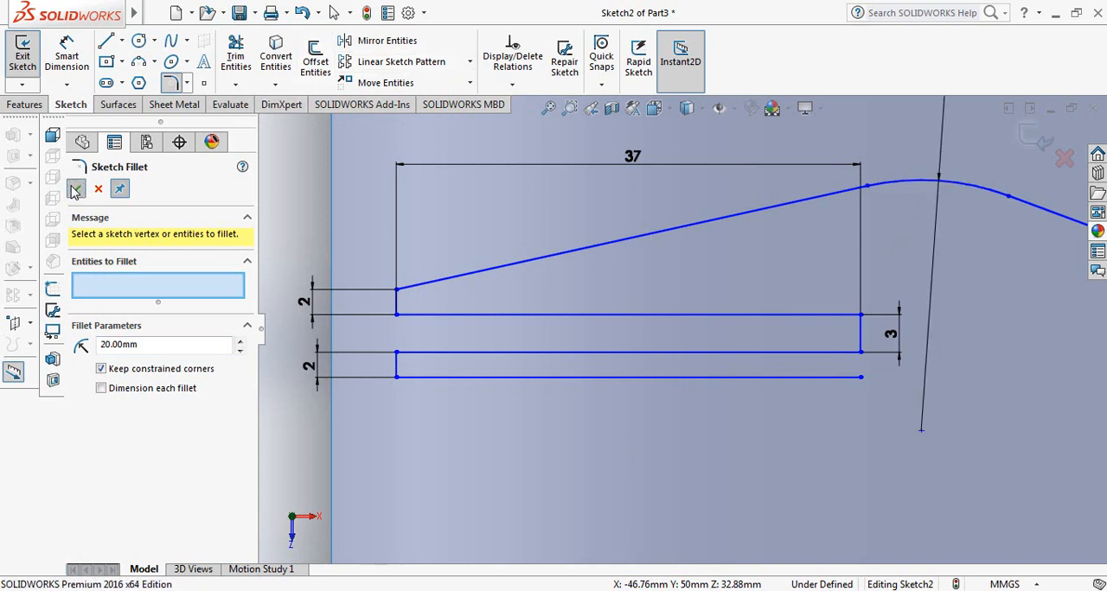
# Round the valley vertex of the line chain with a 30 mm sketch fillet
pyautogui.click(177, 84)
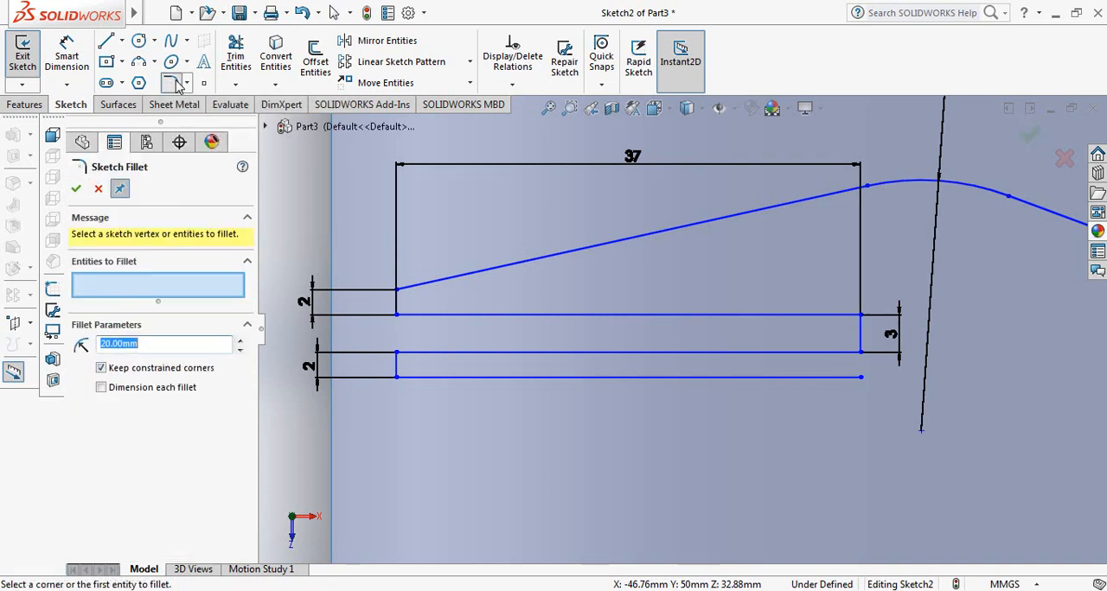
pyautogui.write('30')
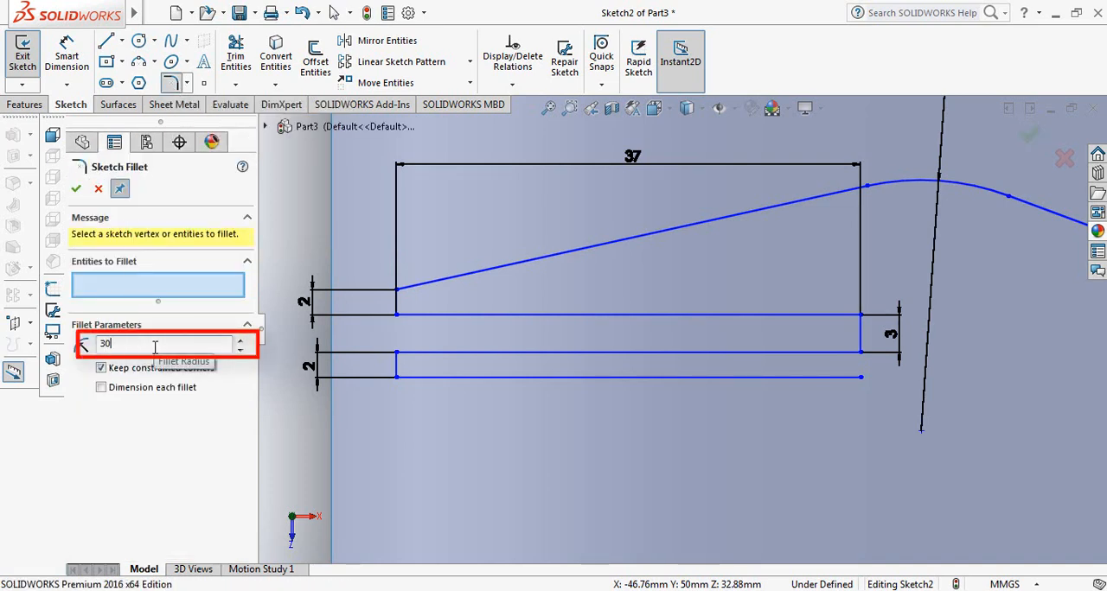
pyautogui.scroll(3, 741, 267)
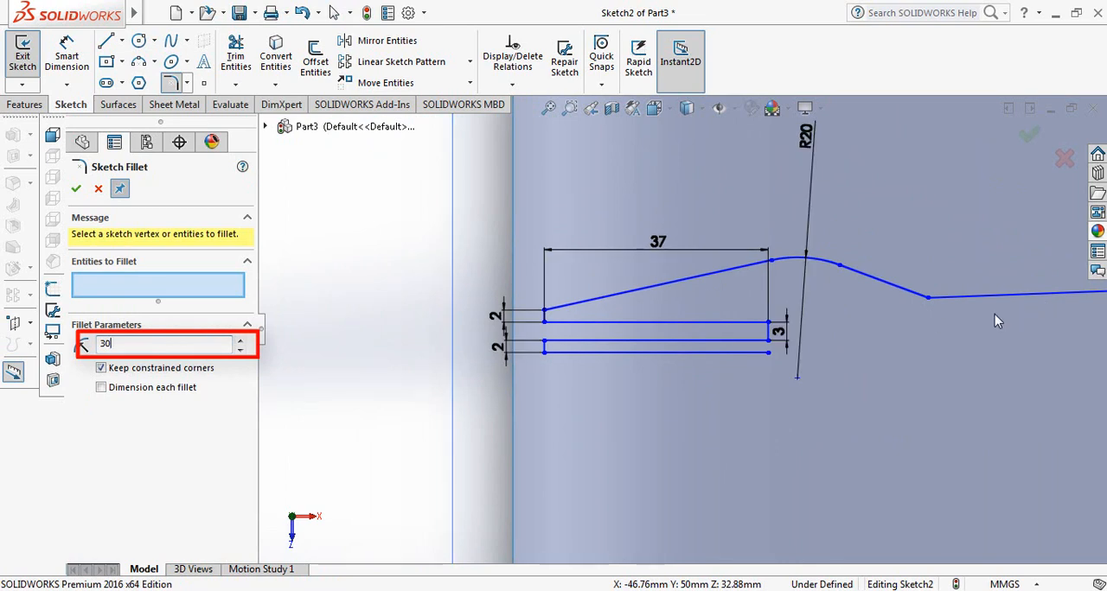
pyautogui.scroll(-2, 995, 321)
pyautogui.click(811, 294)
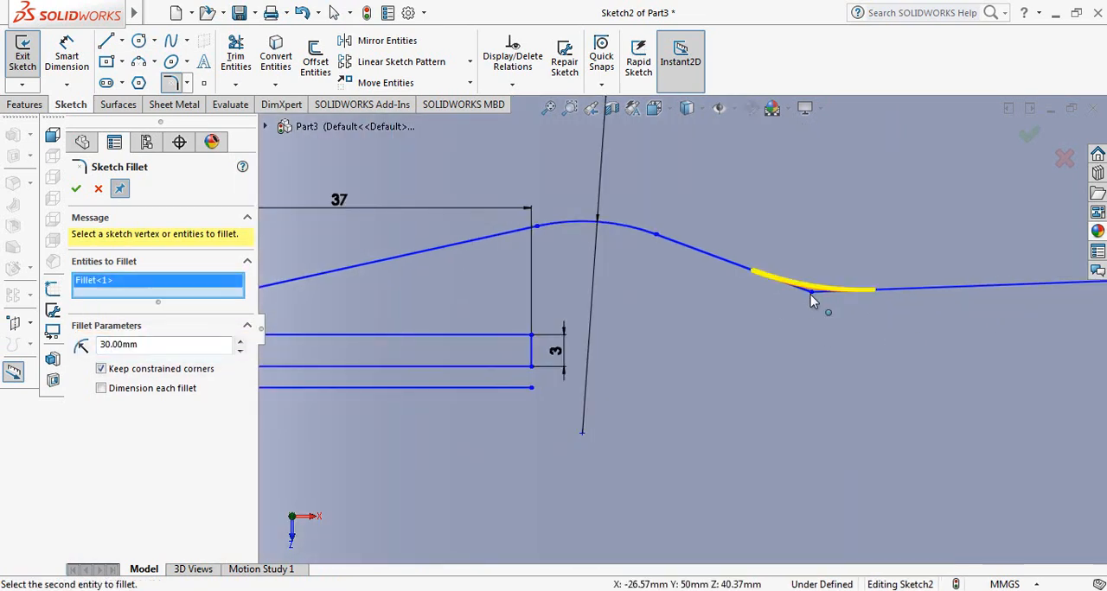
pyautogui.click(77, 189)
pyautogui.click(77, 190)
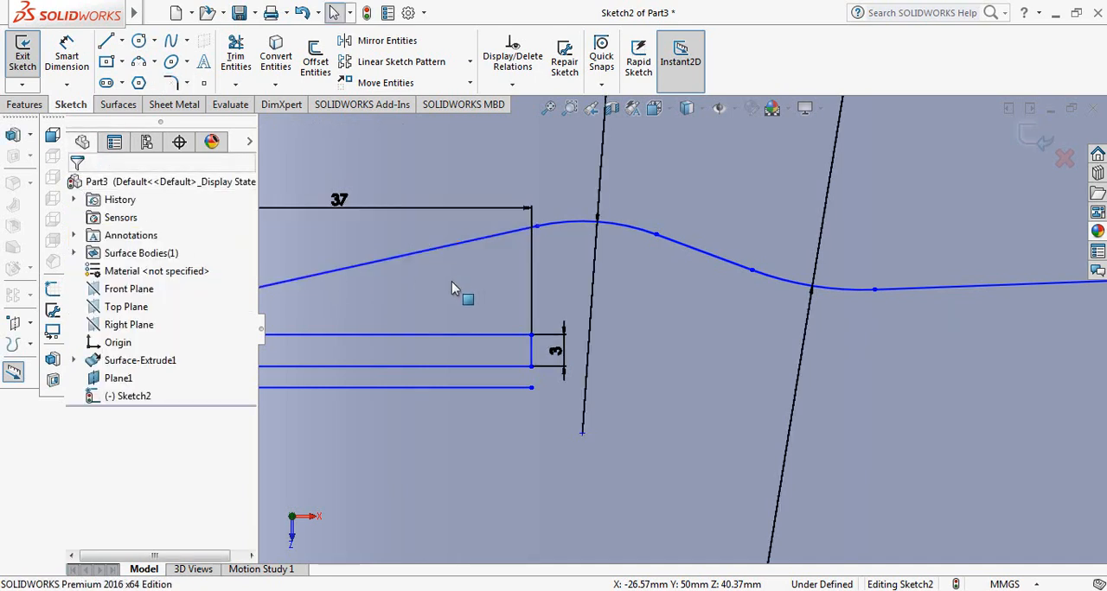
# Set the sketch fillet radius to 1 mm and select both corners of the zigzag's upper left vertical line for rounding
pyautogui.scroll(3, 451, 288)
pyautogui.scroll(-5, 458, 311)
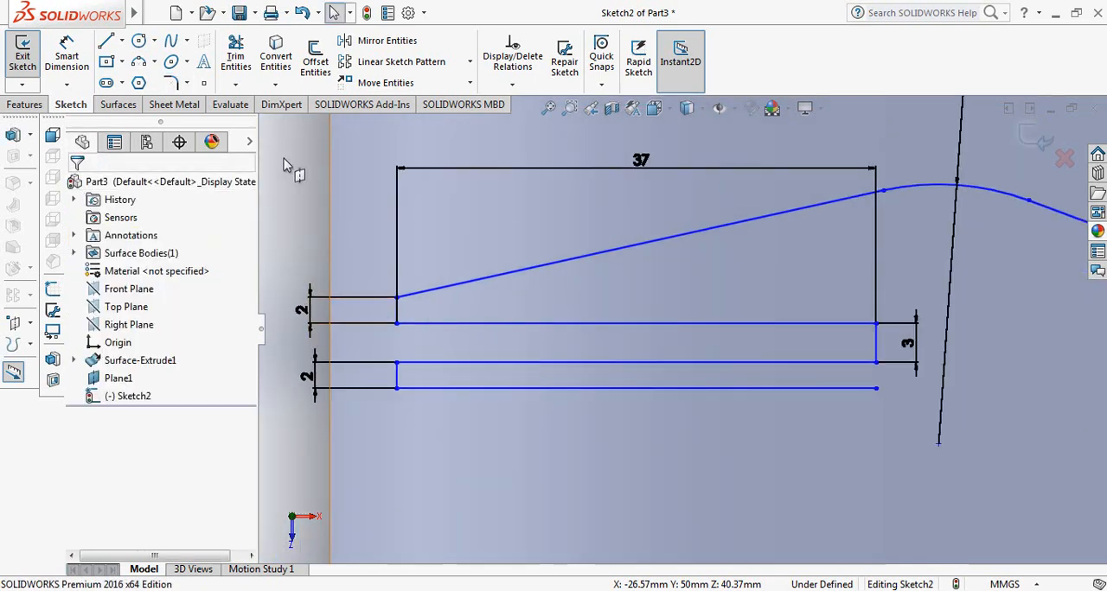
pyautogui.click(173, 83)
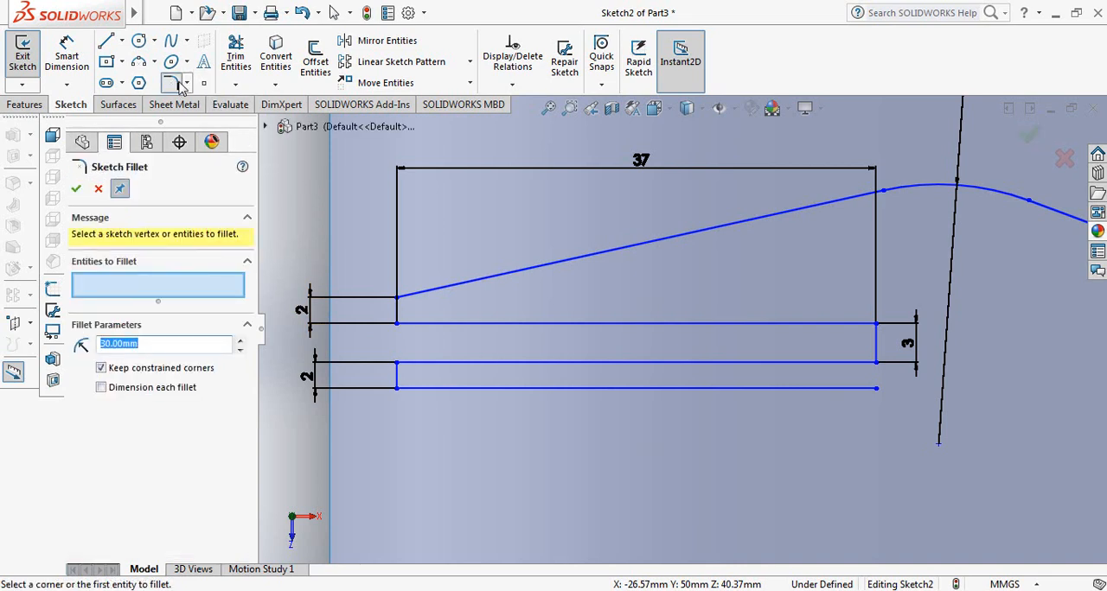
pyautogui.write('1')
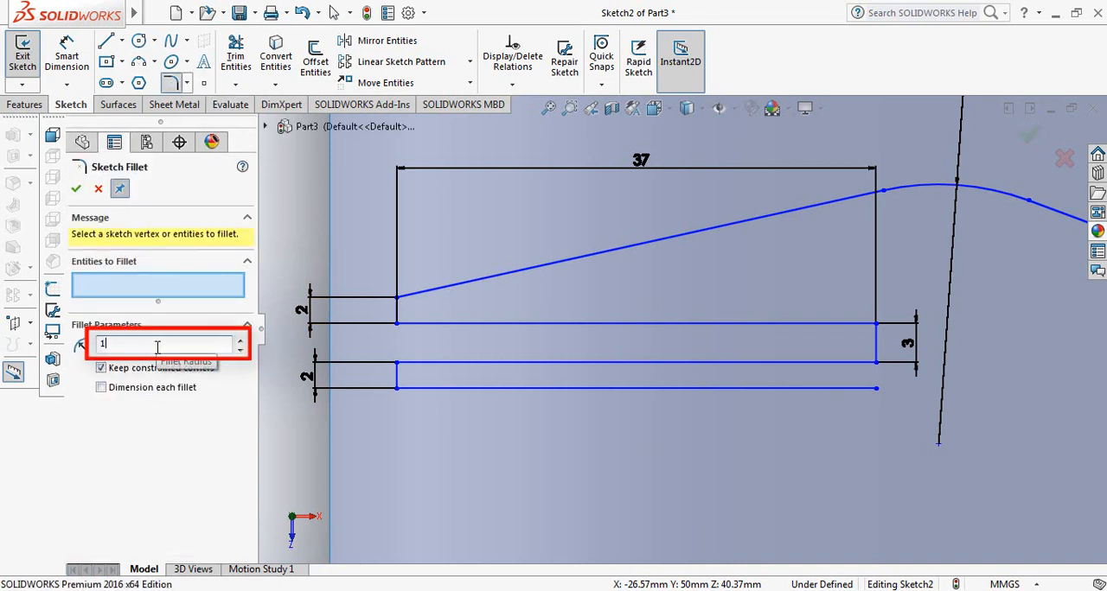
pyautogui.click(399, 303)
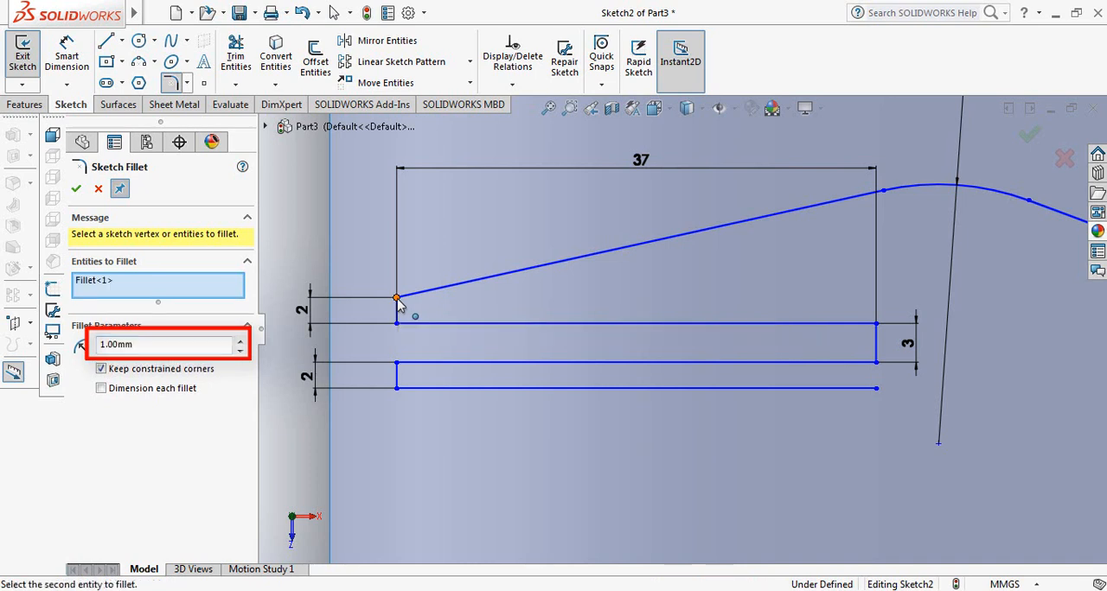
pyautogui.click(394, 323)
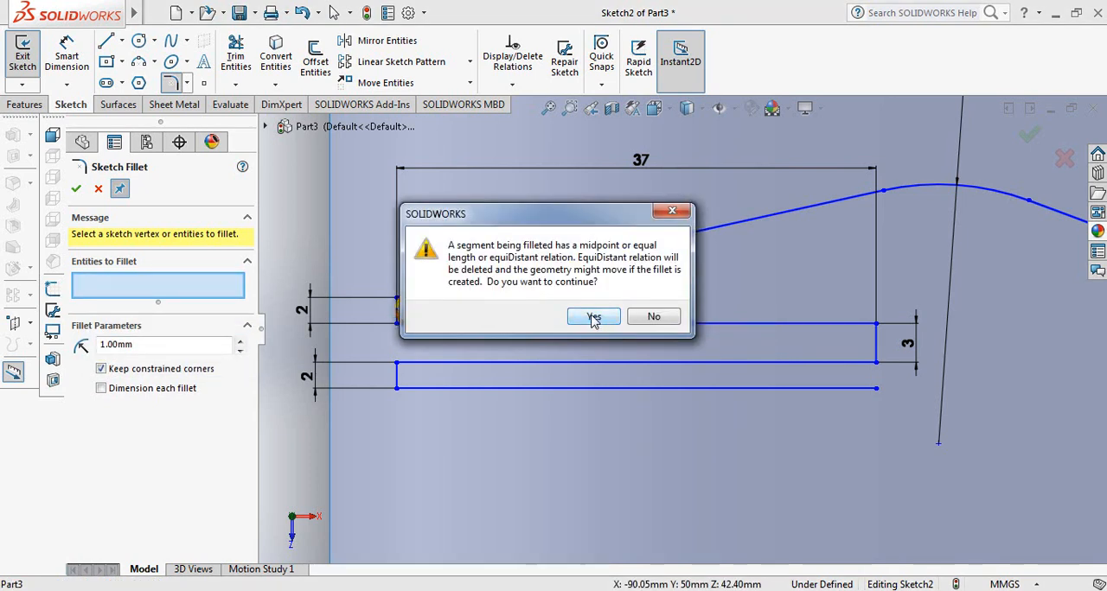
pyautogui.click(593, 318)
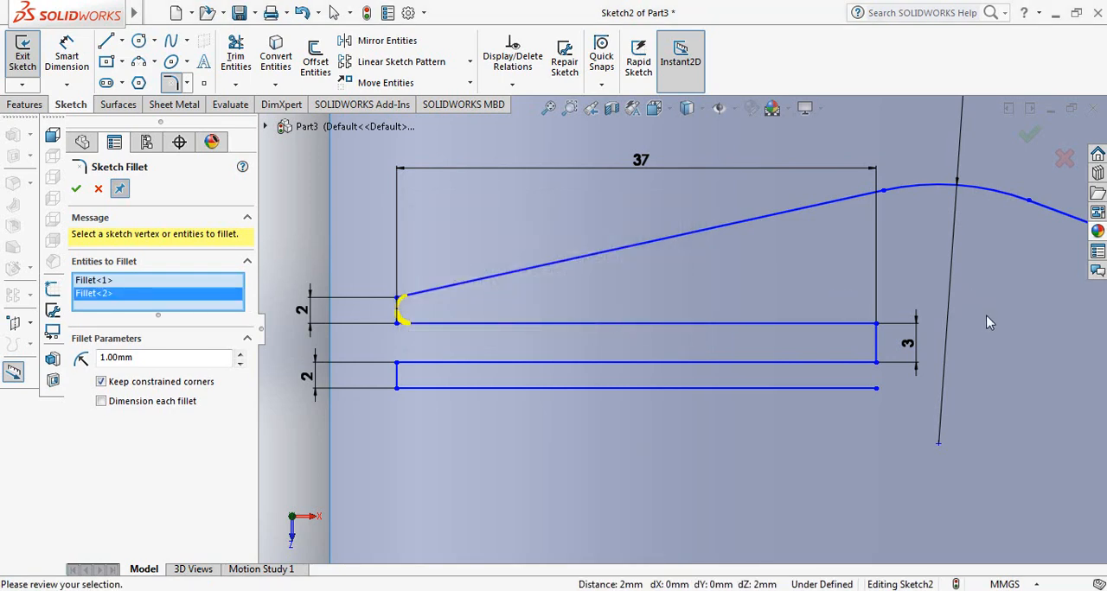
# Add both corners of the zigzag's right vertical line and the upper corner of its lower left vertical, and apply the 1 mm fillets
pyautogui.click(876, 326)
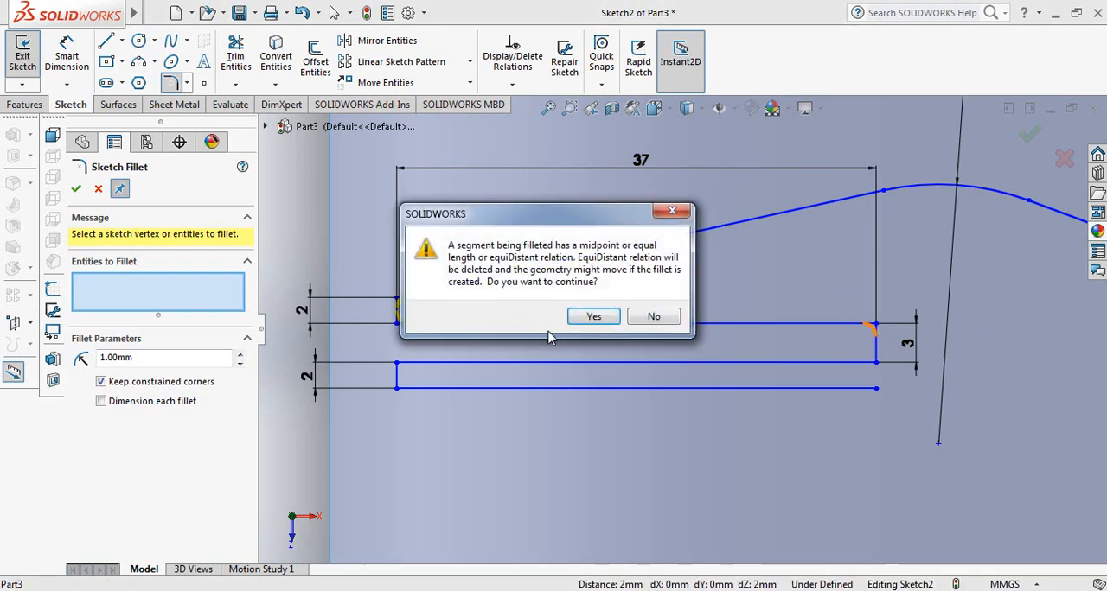
pyautogui.click(591, 319)
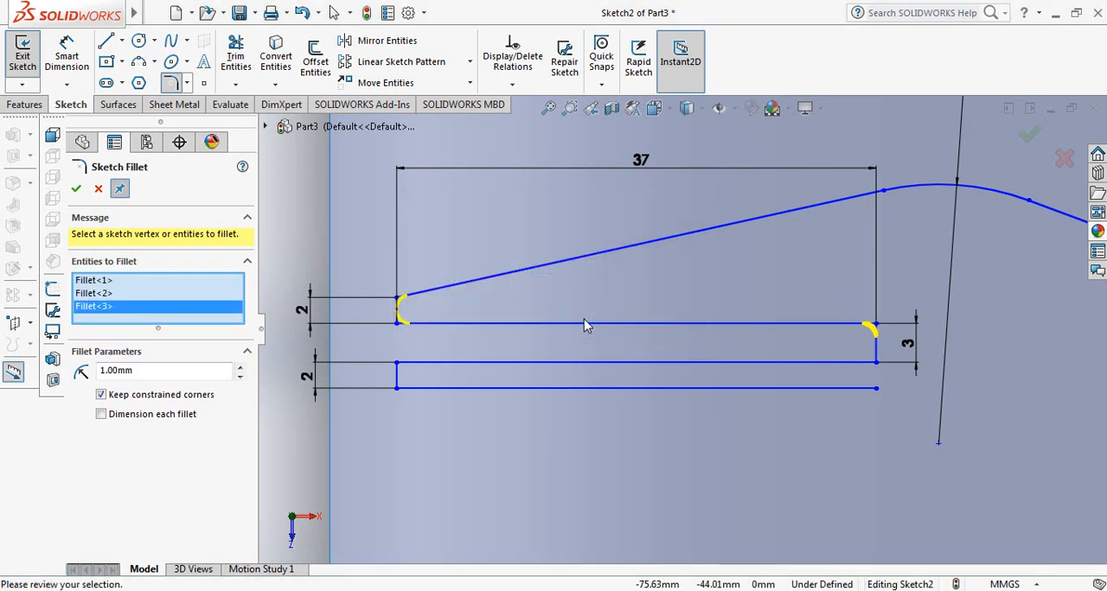
pyautogui.click(876, 364)
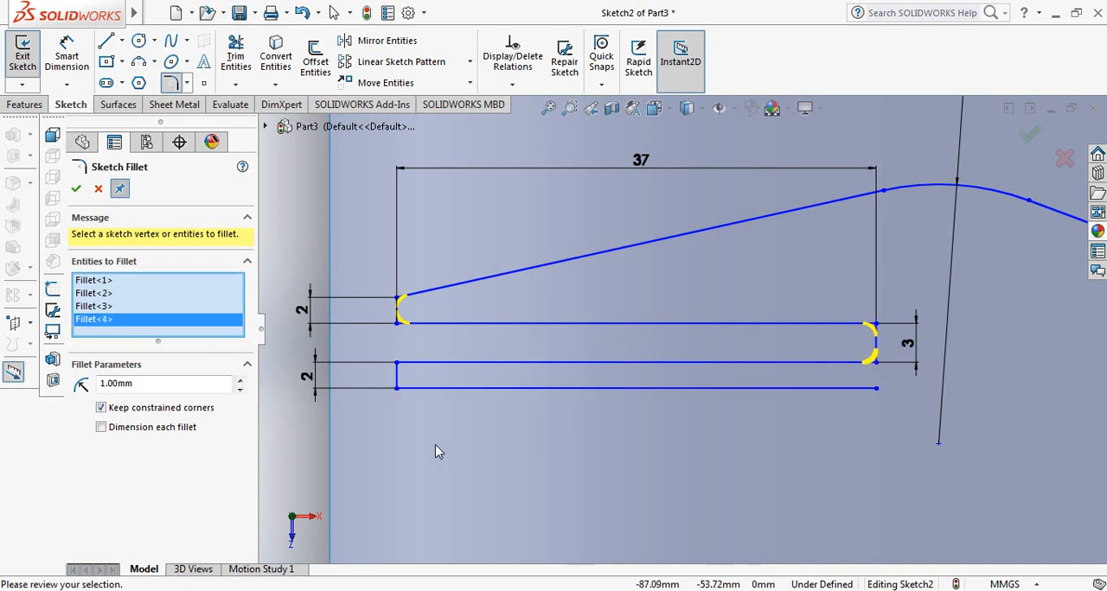
pyautogui.click(396, 365)
pyautogui.click(397, 389)
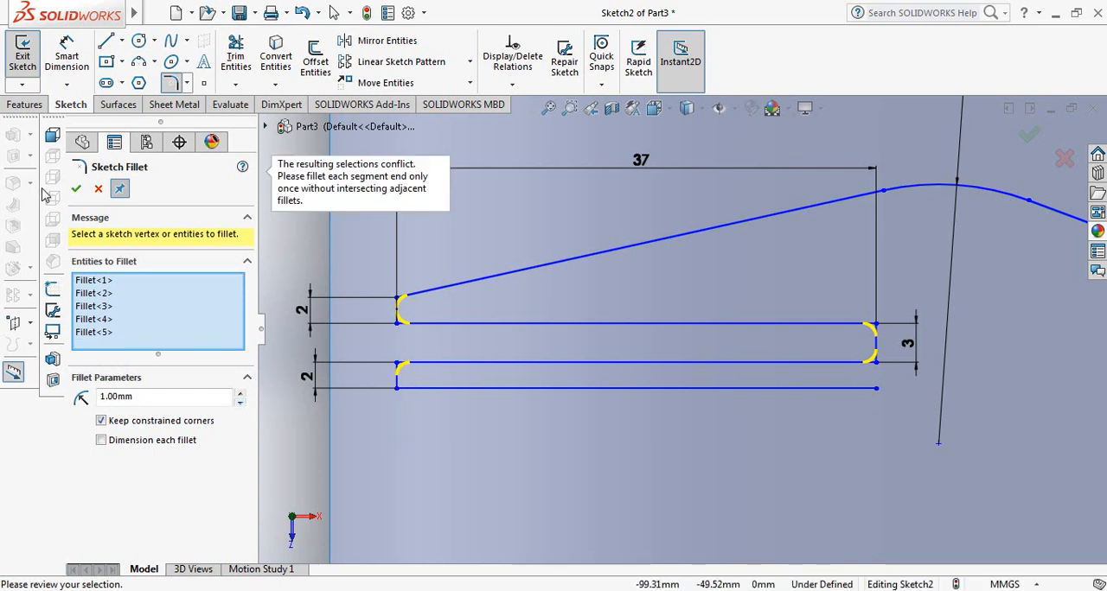
pyautogui.click(76, 189)
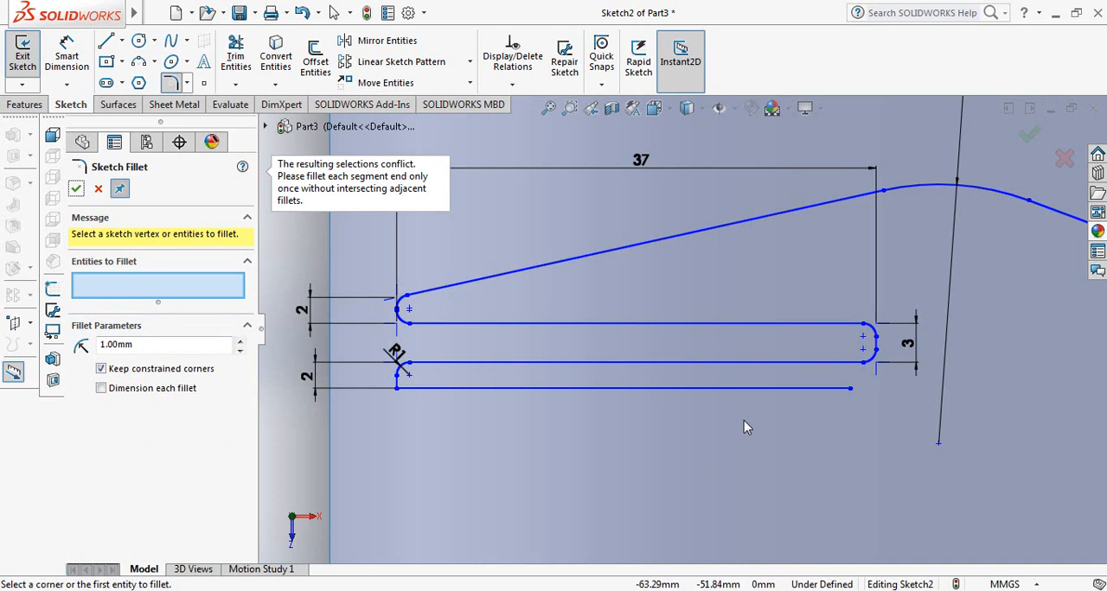
pyautogui.click(76, 190)
# Move the free right endpoint of the zigzag's lowest horizontal line slightly outward
pyautogui.scroll(-2, 894, 394)
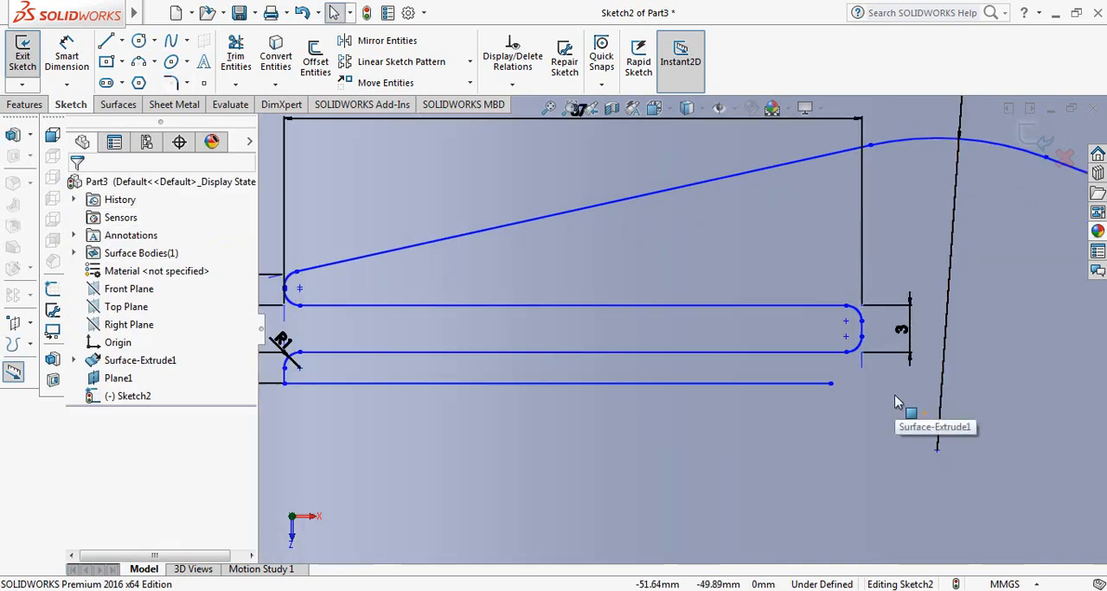
pyautogui.click(834, 385)
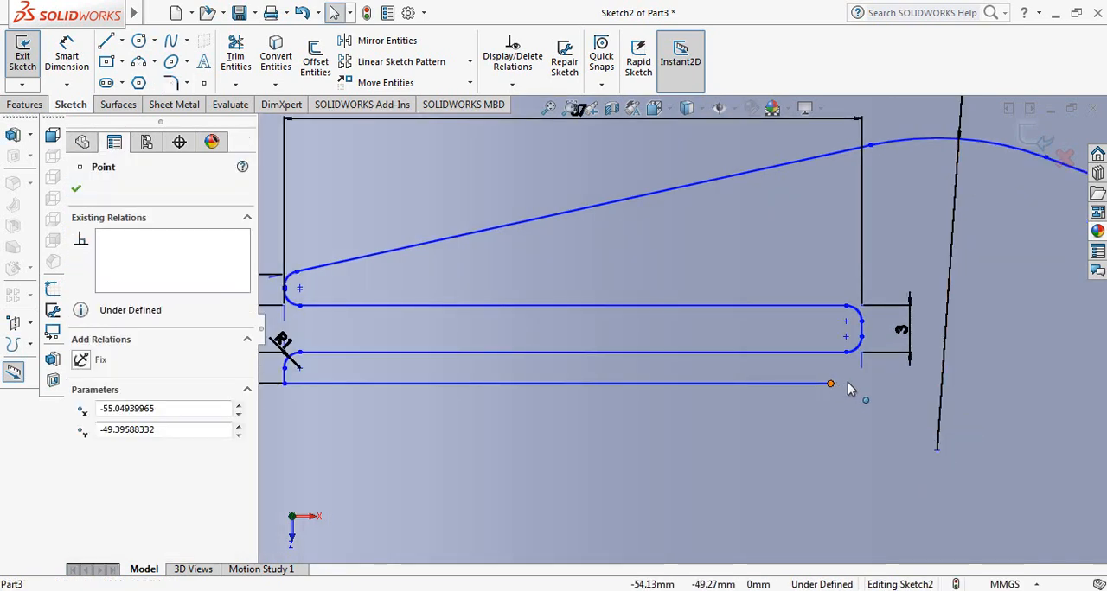
pyautogui.moveTo(849, 389); pyautogui.dragTo(866, 387)
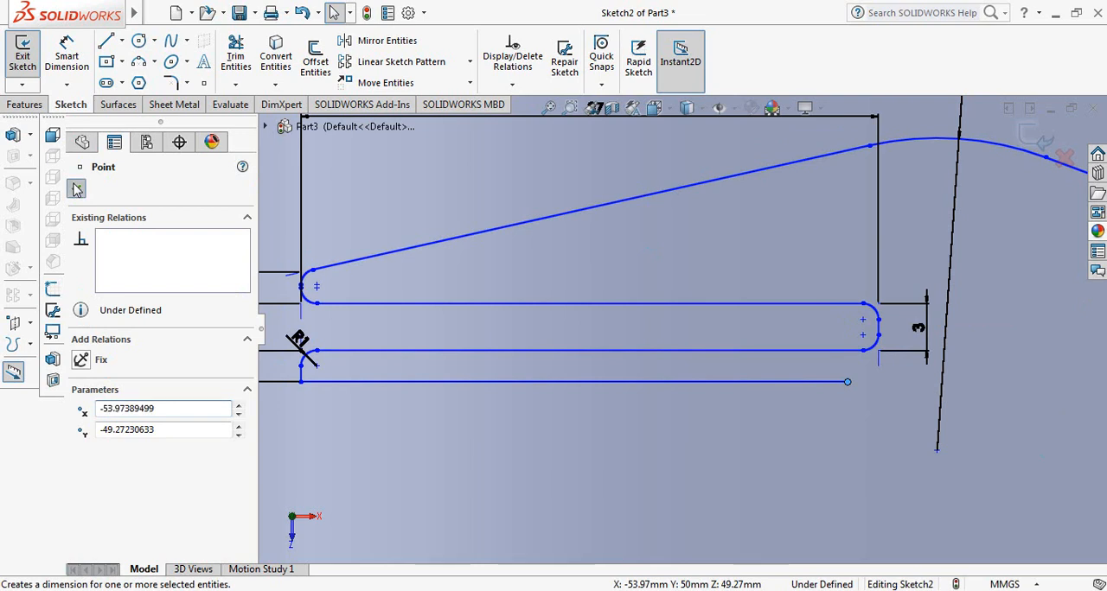
# Try to dimension the length of the zigzag's lowest horizontal line
pyautogui.click(67, 57)
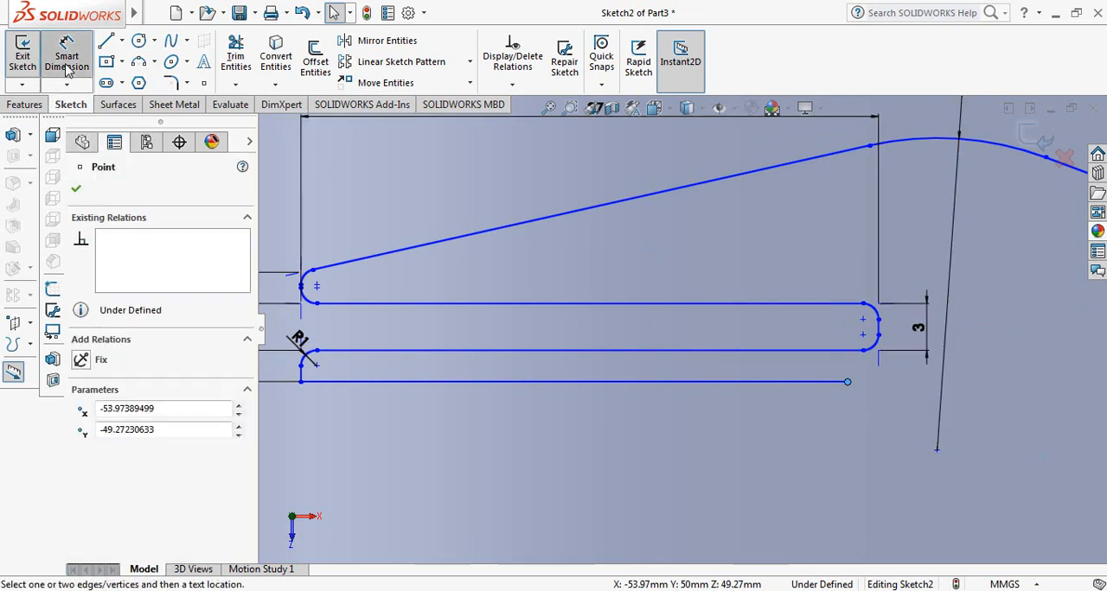
pyautogui.click(704, 382)
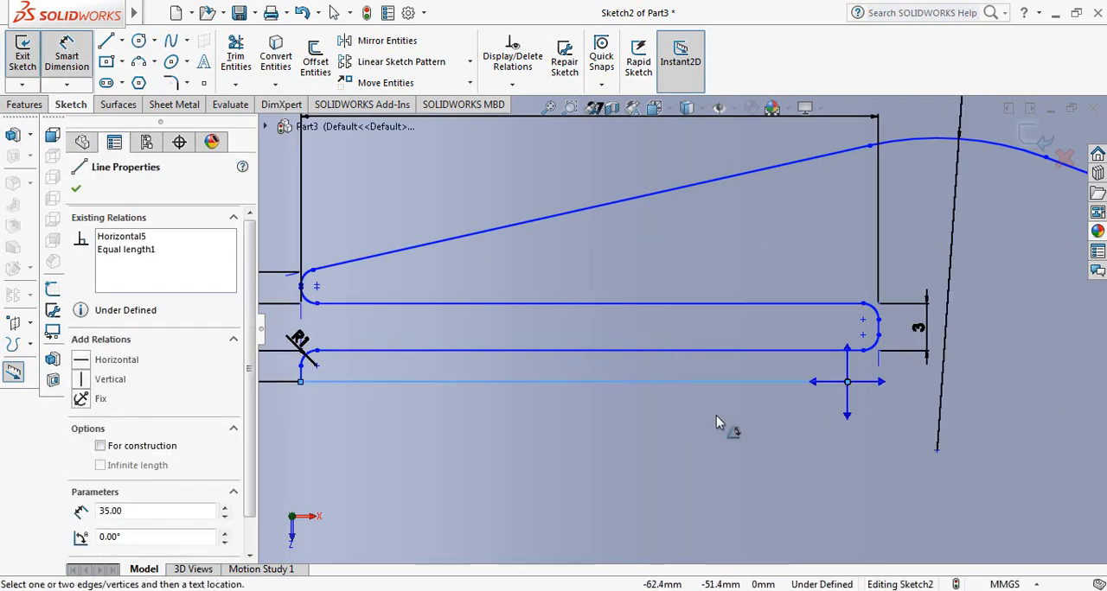
pyautogui.press('Escape')
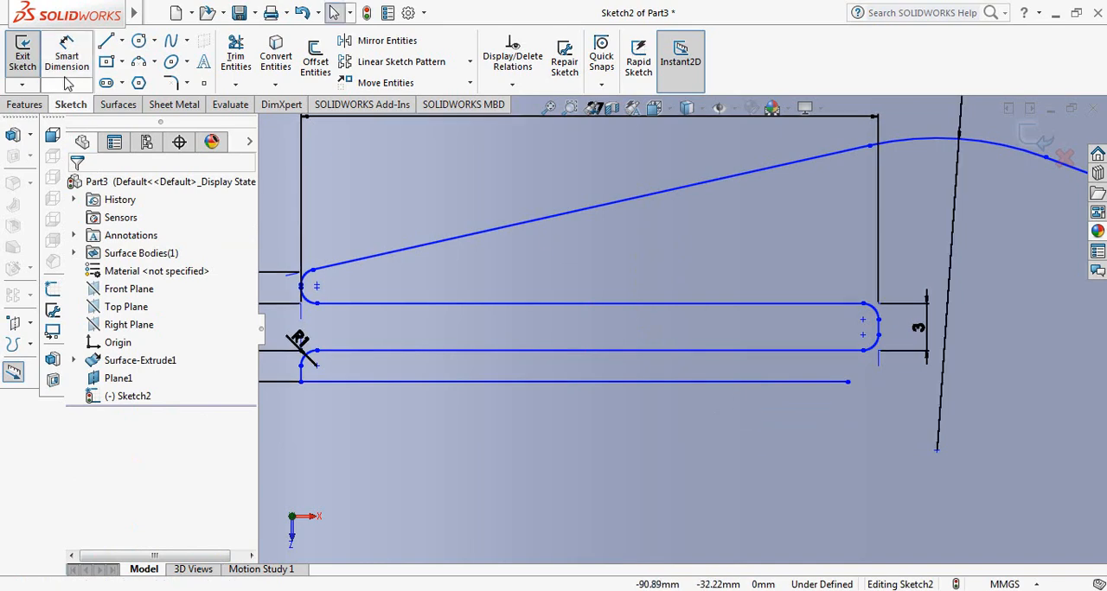
pyautogui.click(69, 59)
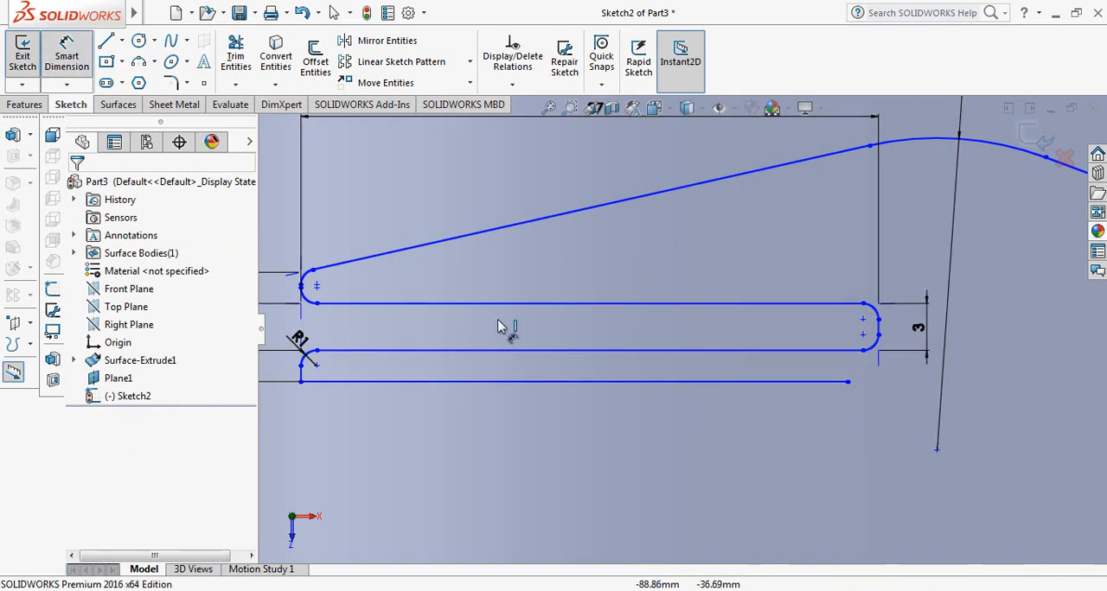
pyautogui.click(539, 382)
pyautogui.click(524, 265)
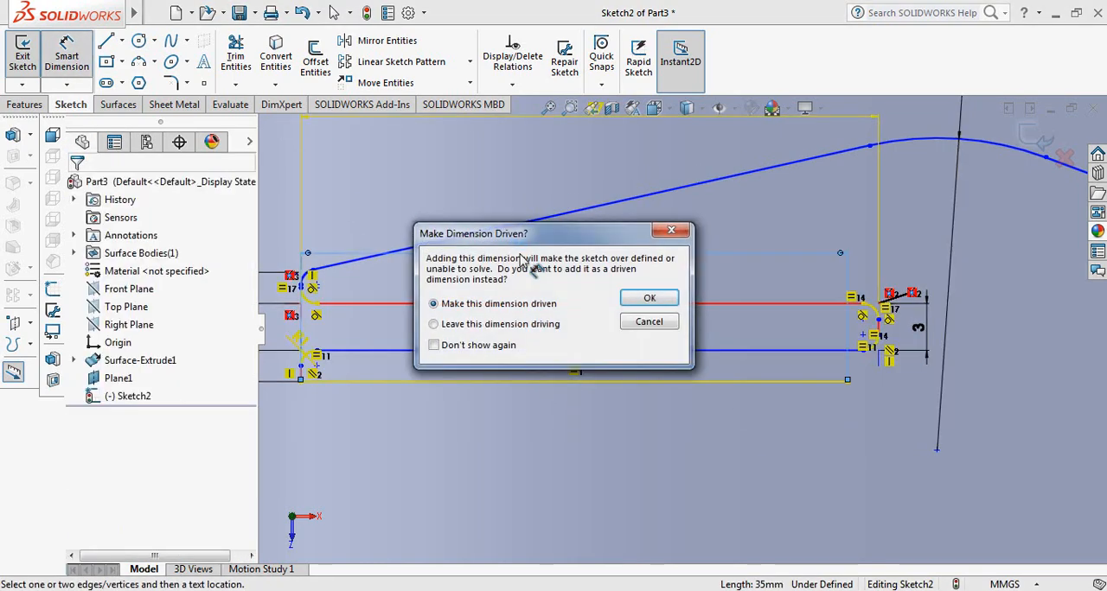
pyautogui.click(655, 324)
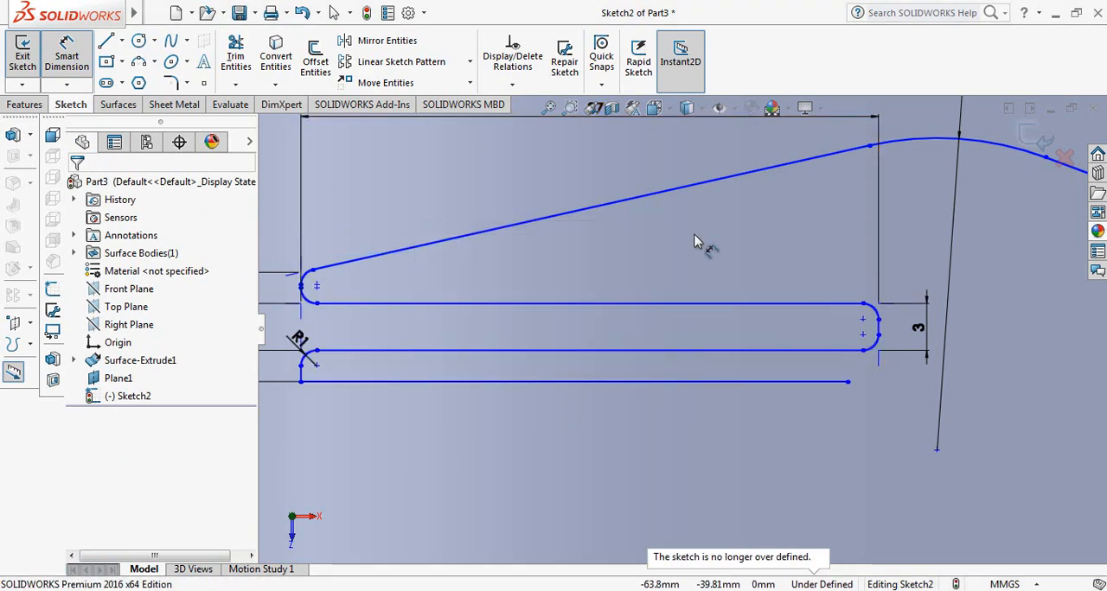
# Draw a horizontal centerline about 200 mm long just below the zigzag, spanning from the surface's left edge to its right edge
pyautogui.scroll(5, 615, 287)
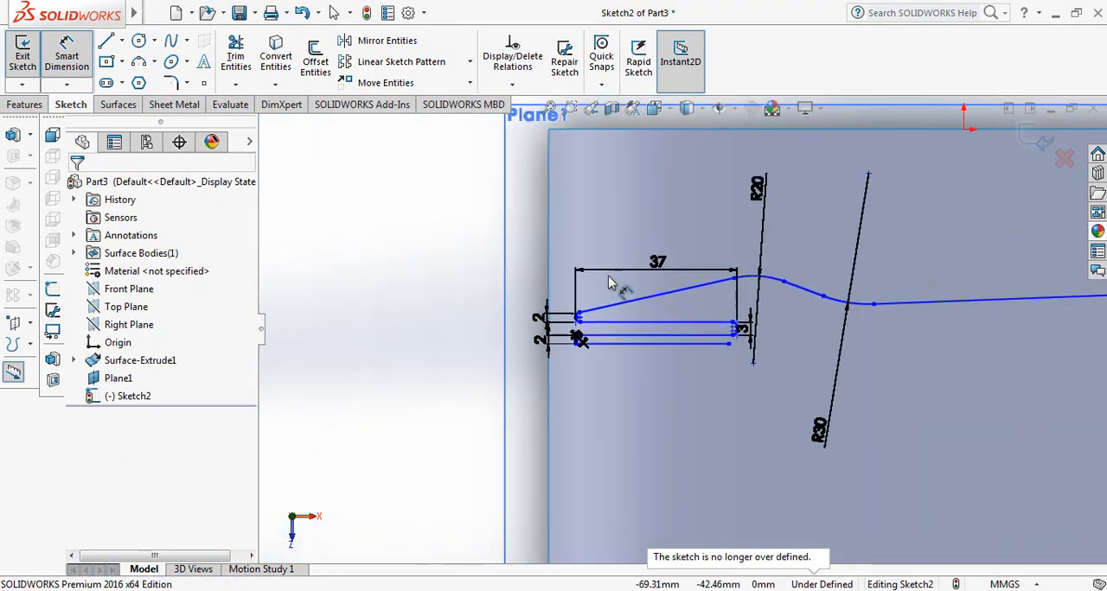
pyautogui.scroll(2, 624, 297)
pyautogui.scroll(-2, 806, 355)
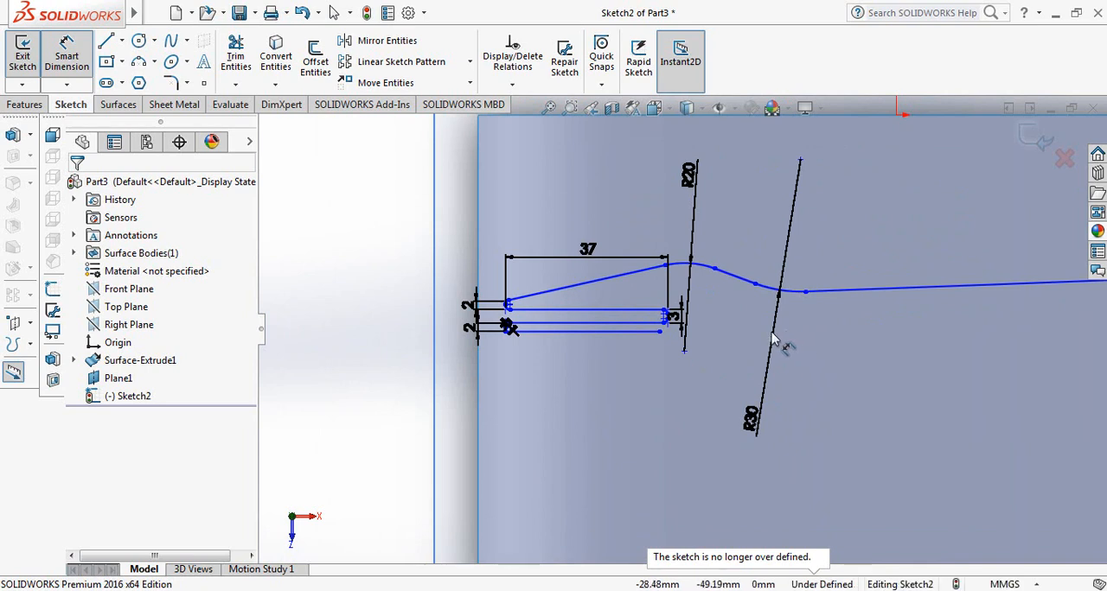
pyautogui.scroll(-2, 592, 372)
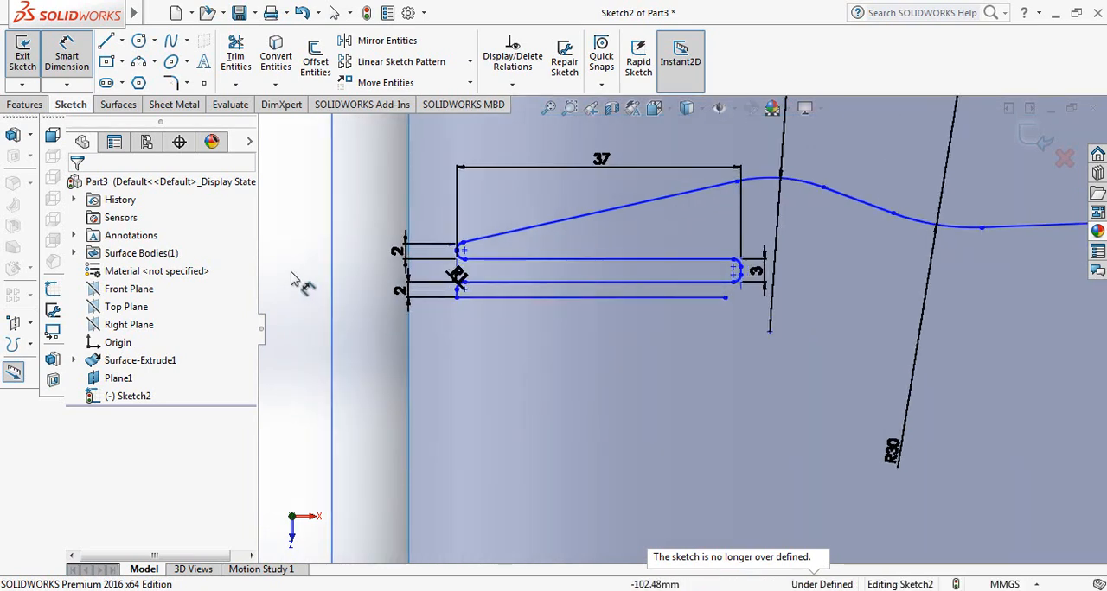
pyautogui.click(122, 40)
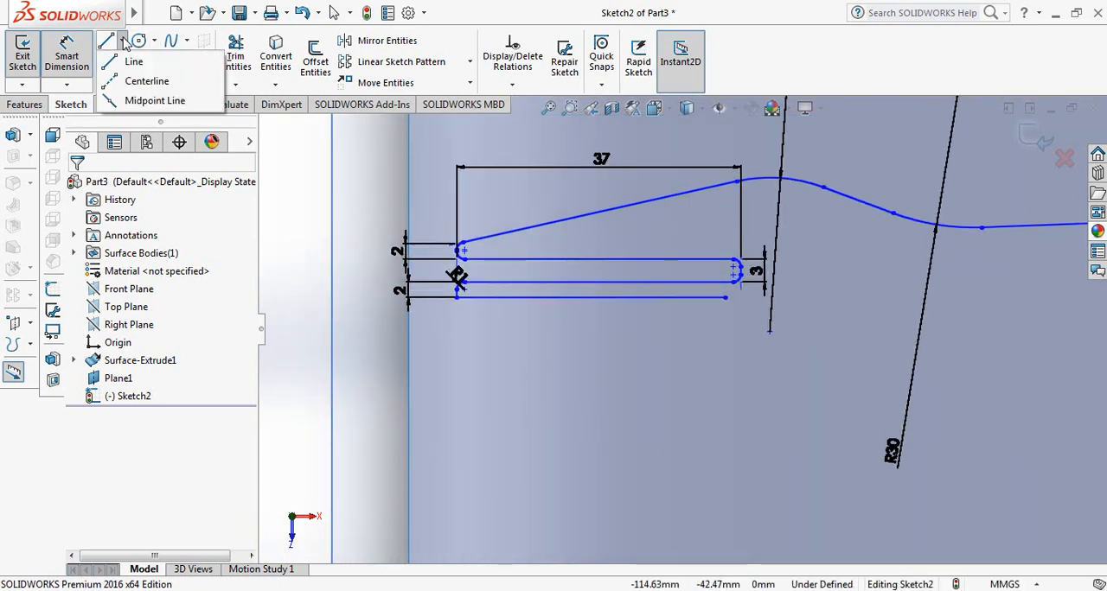
pyautogui.click(147, 79)
pyautogui.scroll(-1, 423, 329)
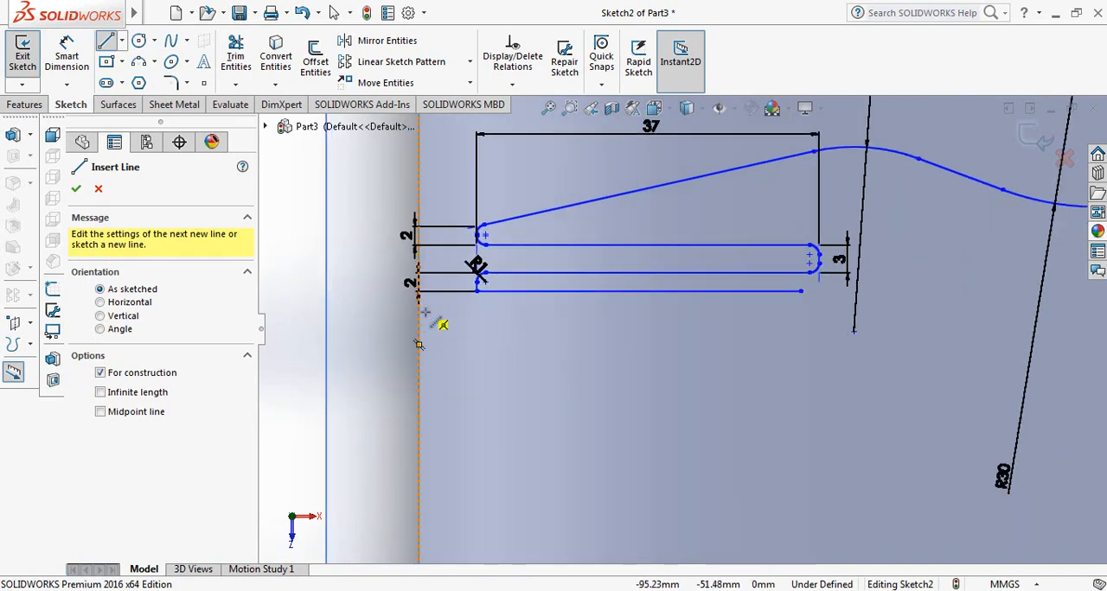
pyautogui.click(426, 313)
pyautogui.scroll(-2, 605, 314)
pyautogui.scroll(5, 606, 319)
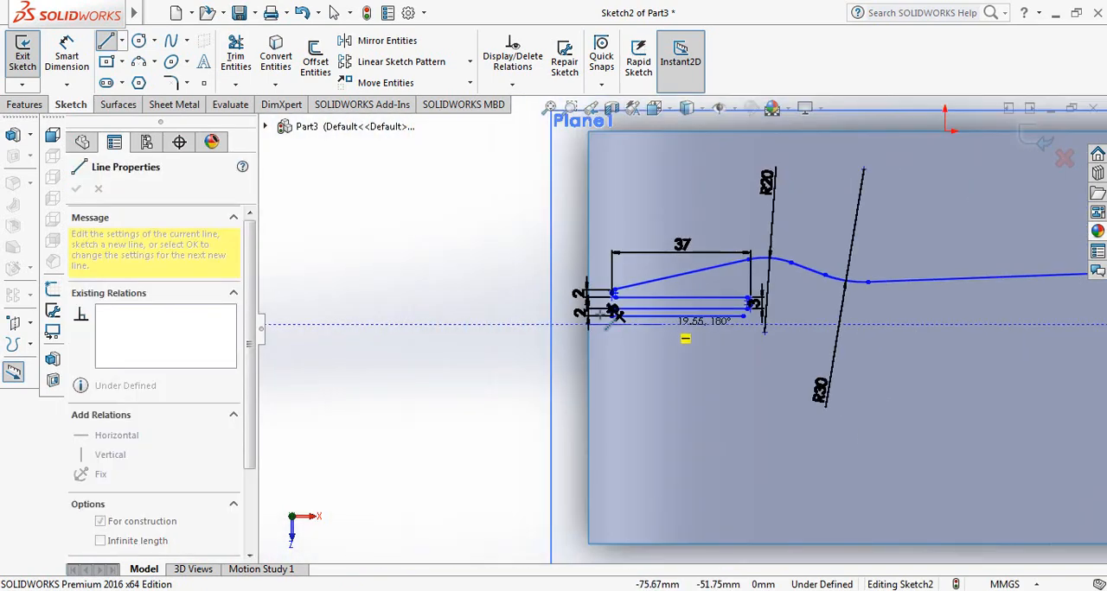
pyautogui.scroll(-2, 1018, 329)
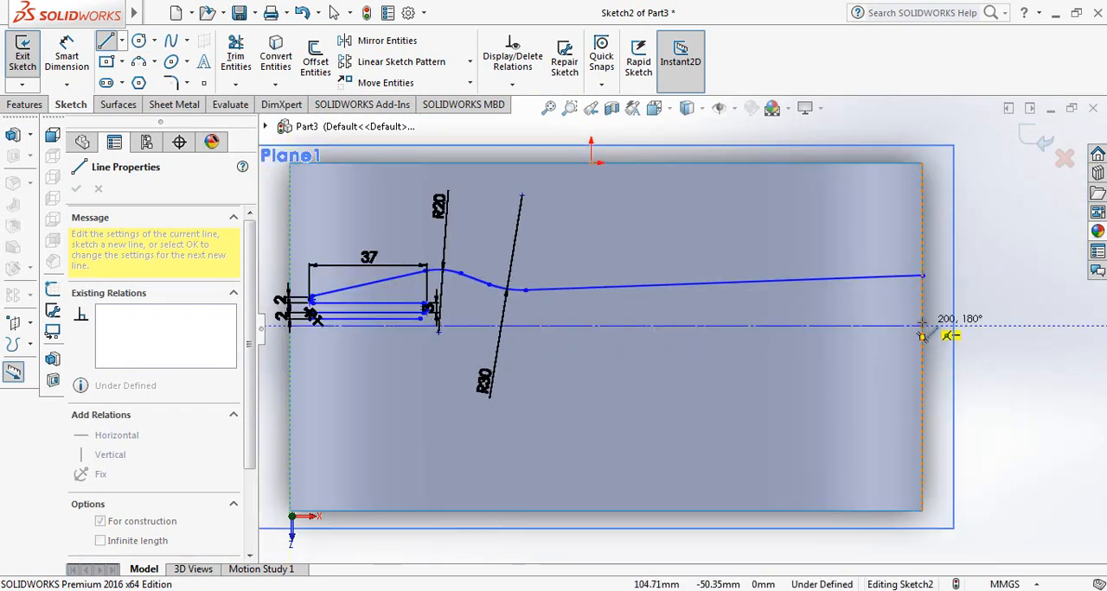
pyautogui.click(922, 335)
pyautogui.rightClick(921, 336)
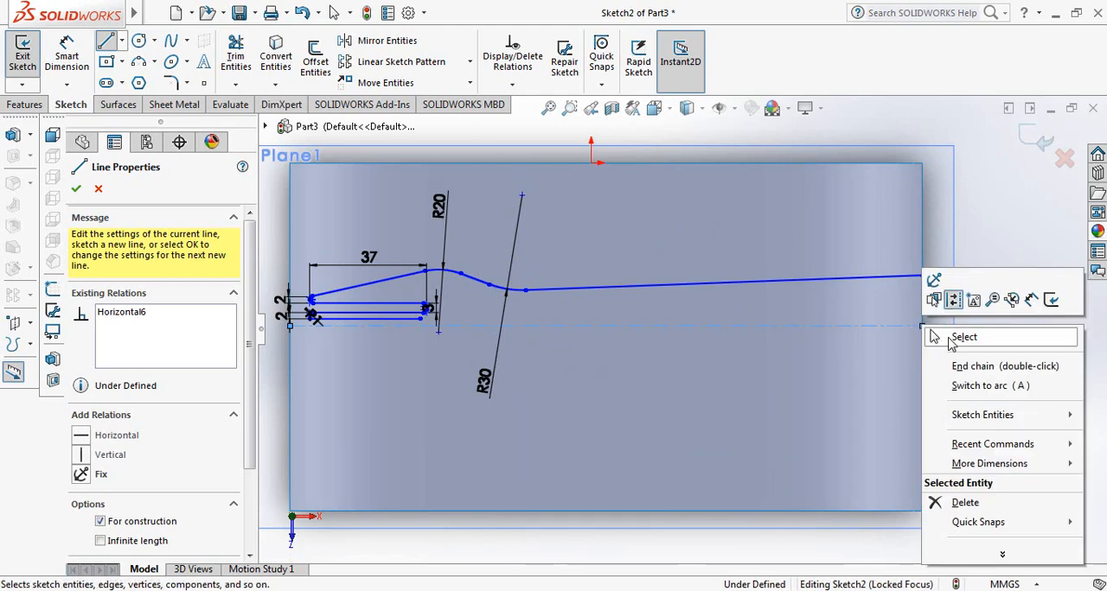
pyautogui.click(949, 335)
# Dimension the distance from the zigzag's lower left corner to the centerline as 1.5 mm
pyautogui.scroll(3, 702, 383)
pyautogui.scroll(-6, 519, 317)
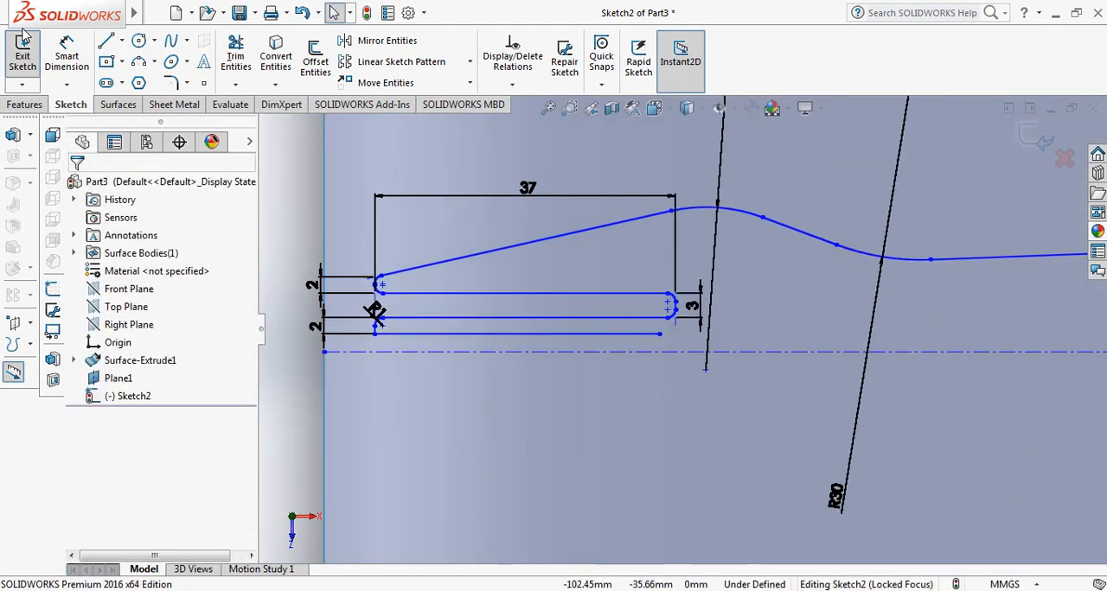
pyautogui.click(66, 54)
pyautogui.scroll(-2, 393, 357)
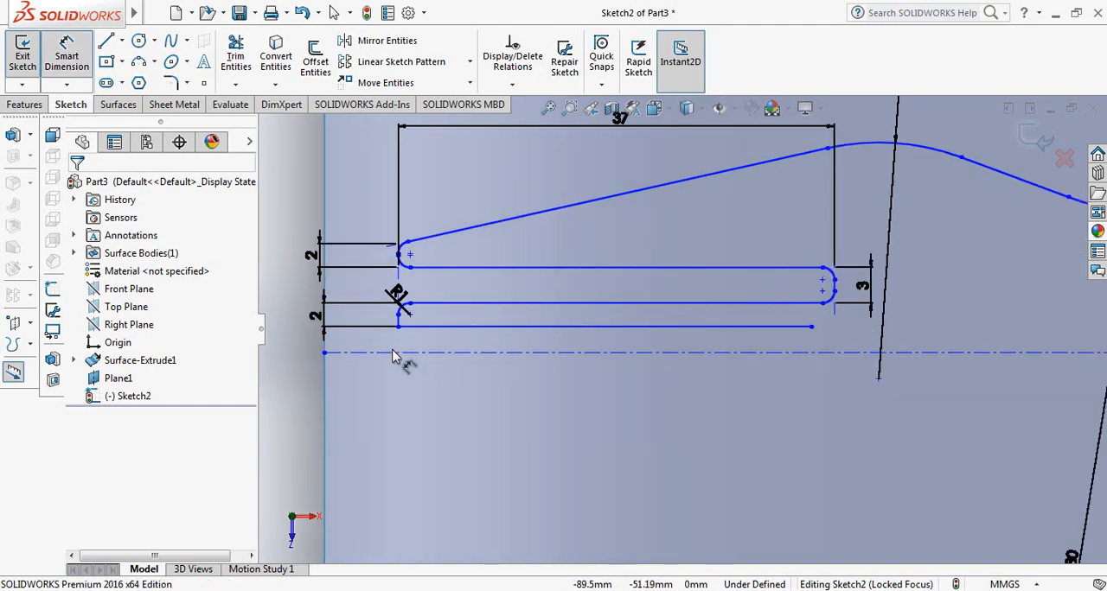
pyautogui.click(398, 327)
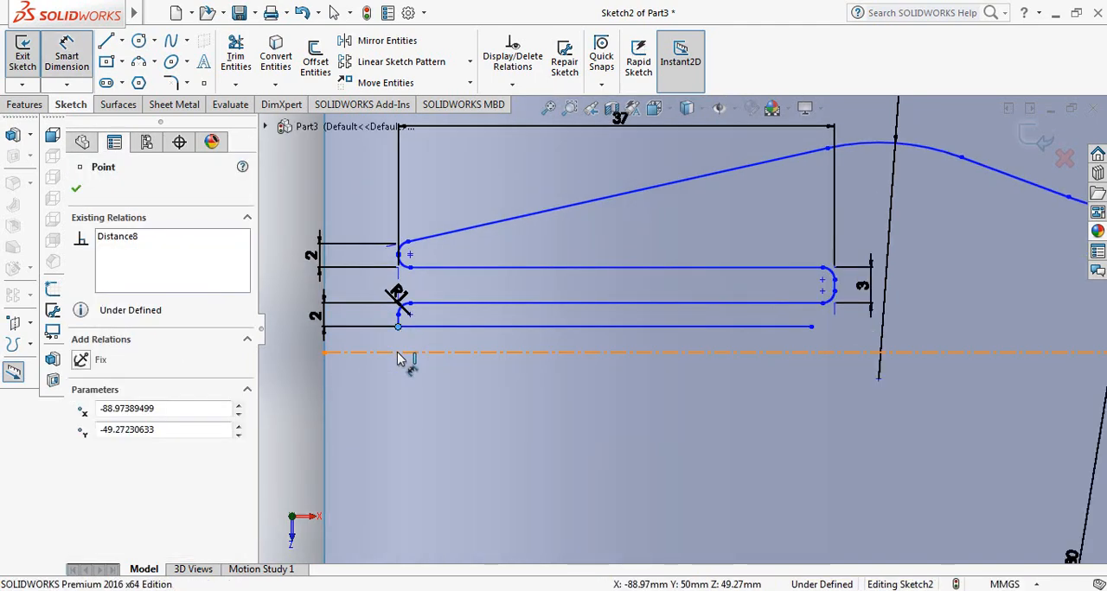
pyautogui.click(397, 354)
pyautogui.click(304, 346)
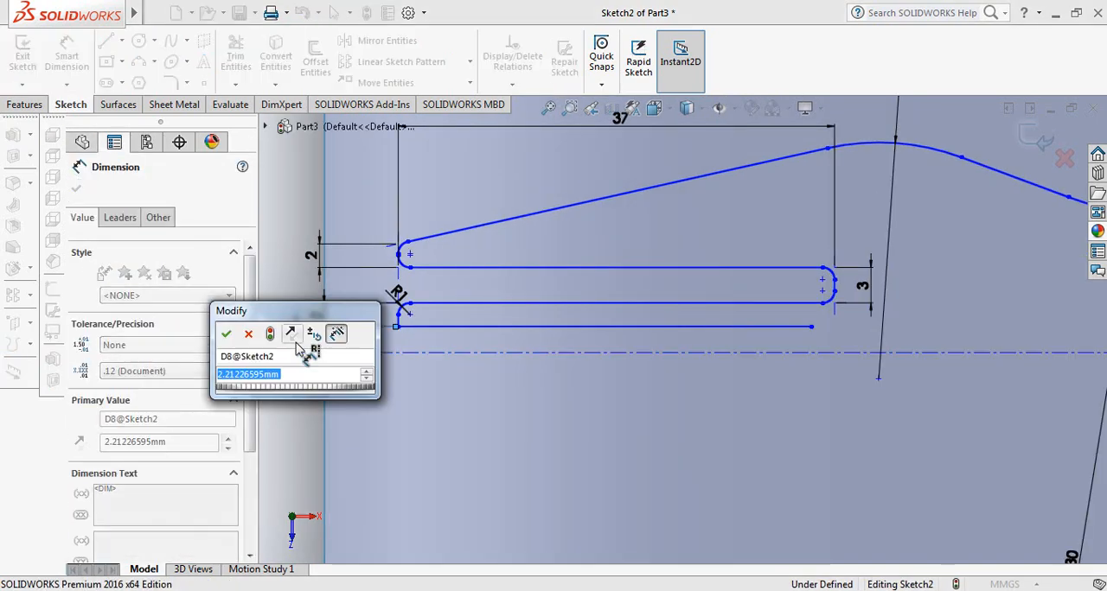
pyautogui.write('1.5')
pyautogui.press('Return')
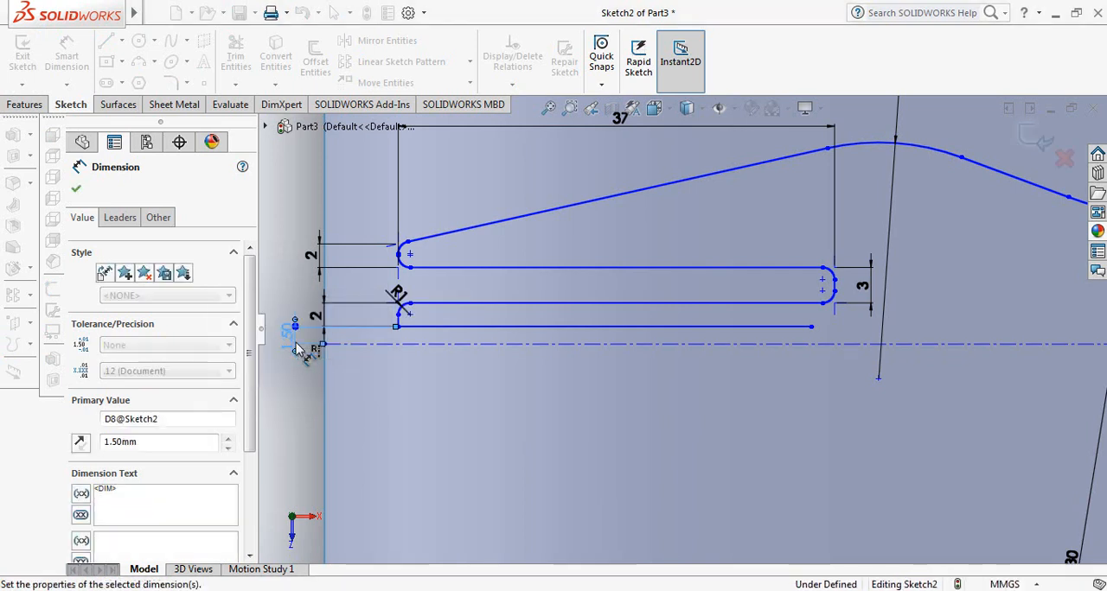
pyautogui.scroll(4, 569, 358)
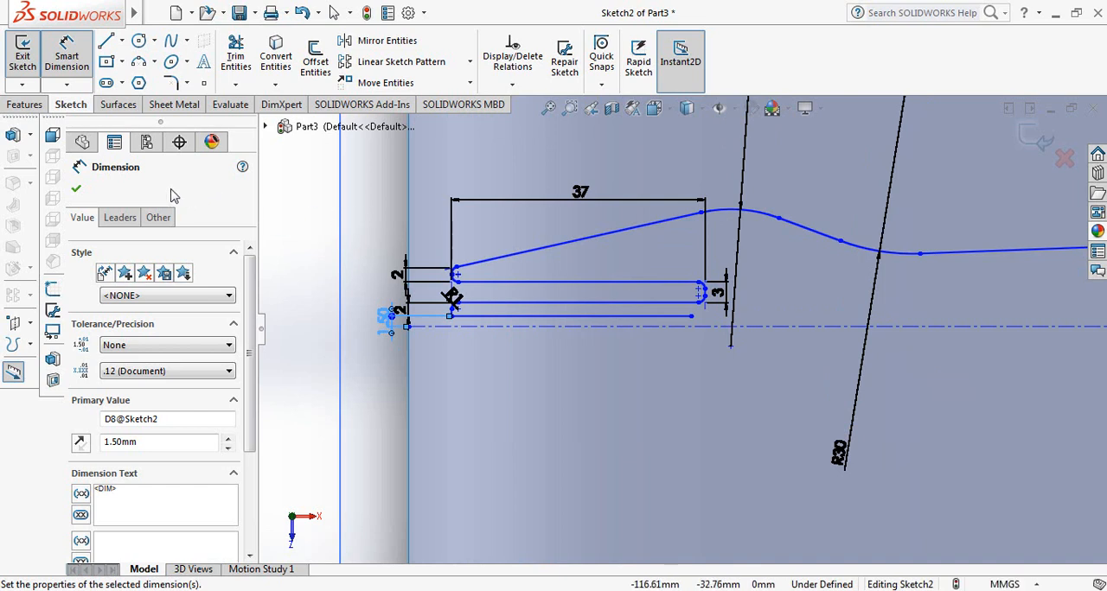
pyautogui.click(77, 189)
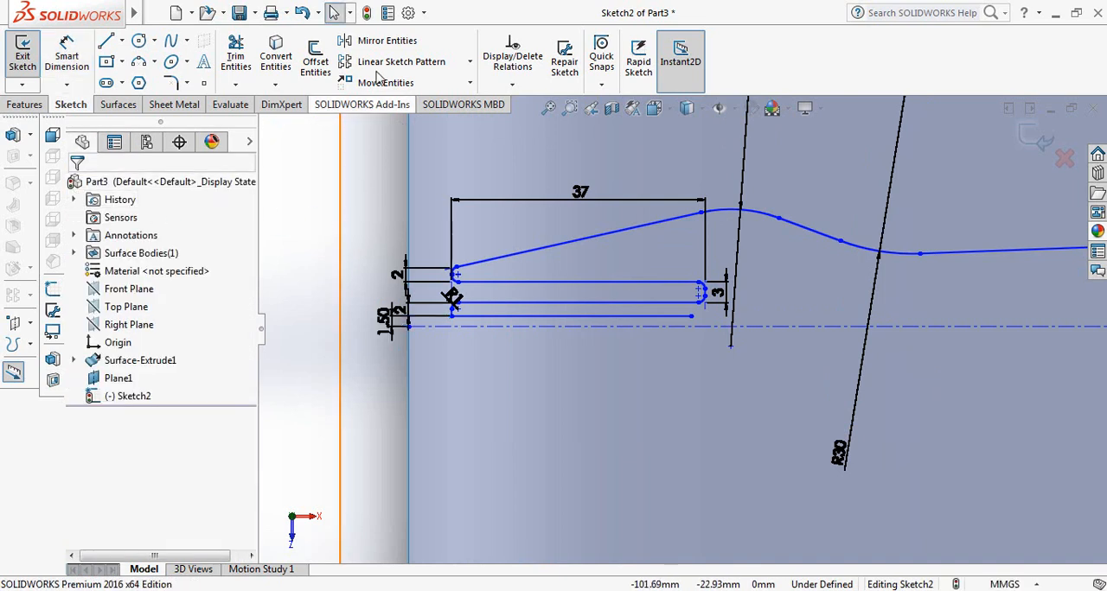
# Mirror the complete zigzag and curved profile about the horizontal centerline, keeping the original
pyautogui.click(387, 45)
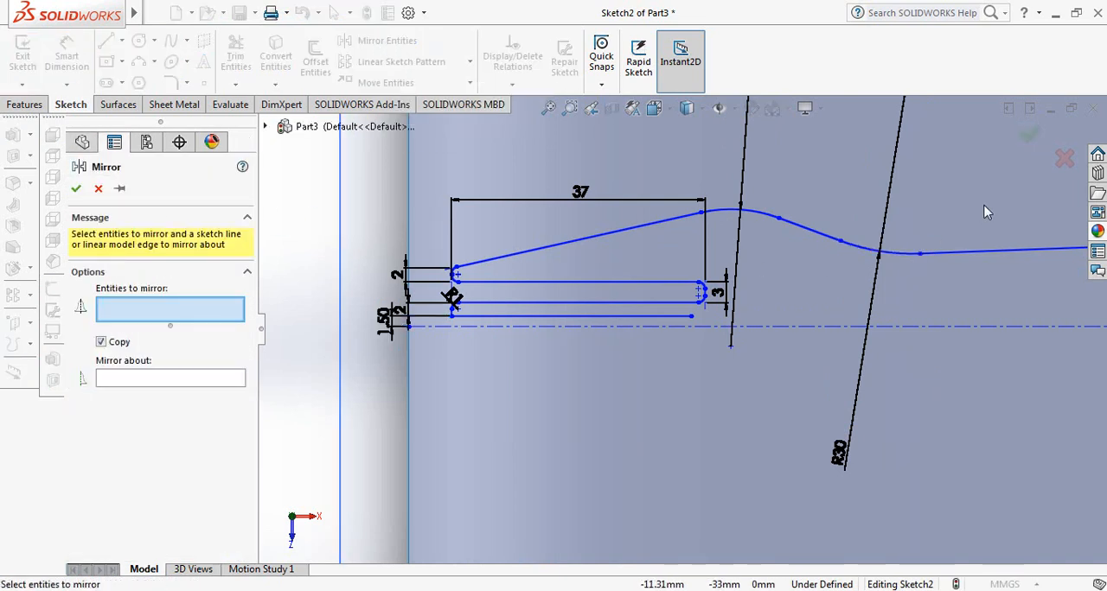
pyautogui.moveTo(984, 206)
pyautogui.mouseDown()
pyautogui.moveTo(947, 255)
pyautogui.moveTo(588, 318)
pyautogui.moveTo(422, 329)
pyautogui.mouseUp()
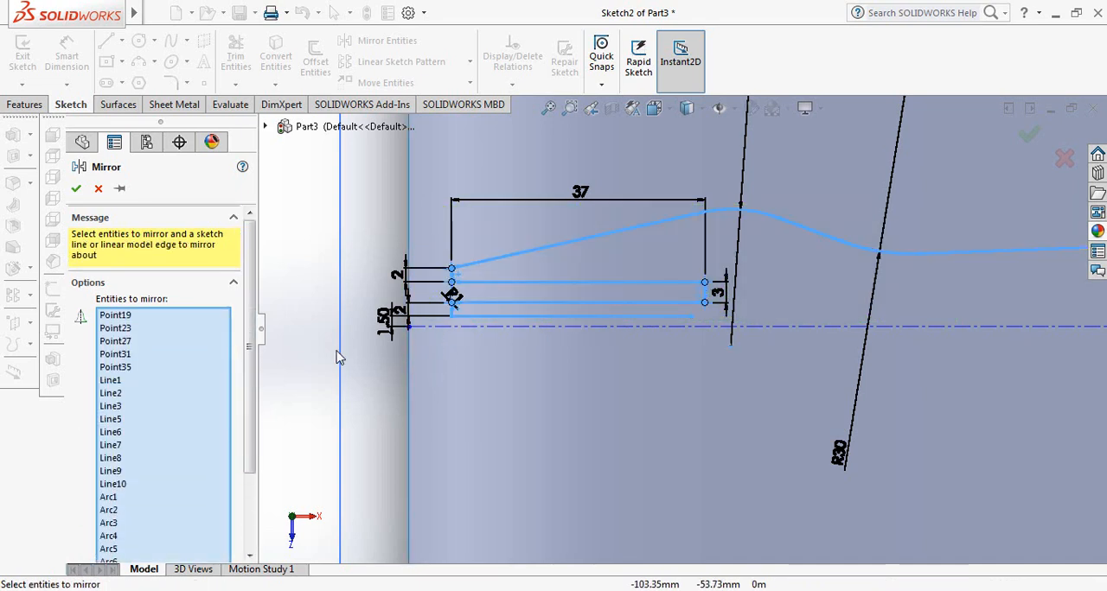
pyautogui.moveTo(248, 350); pyautogui.dragTo(249, 430)
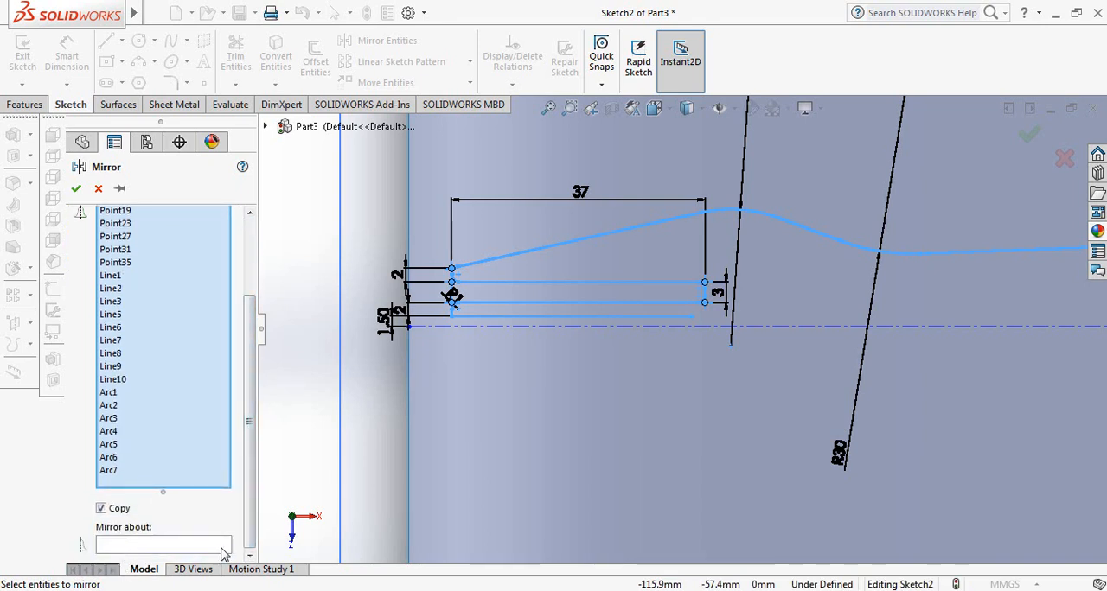
pyautogui.click(162, 545)
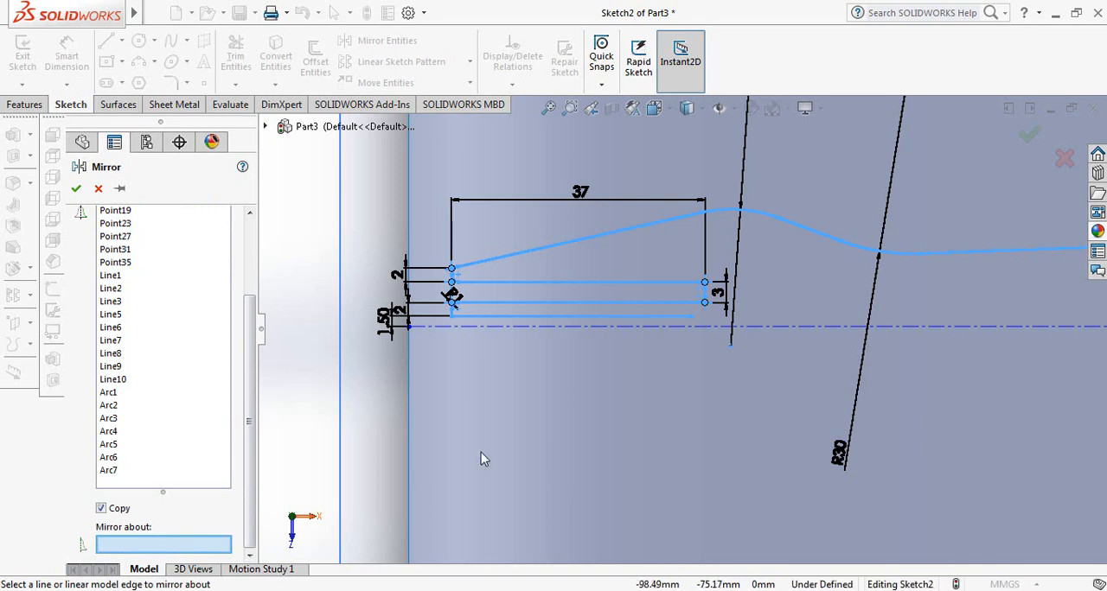
pyautogui.click(638, 327)
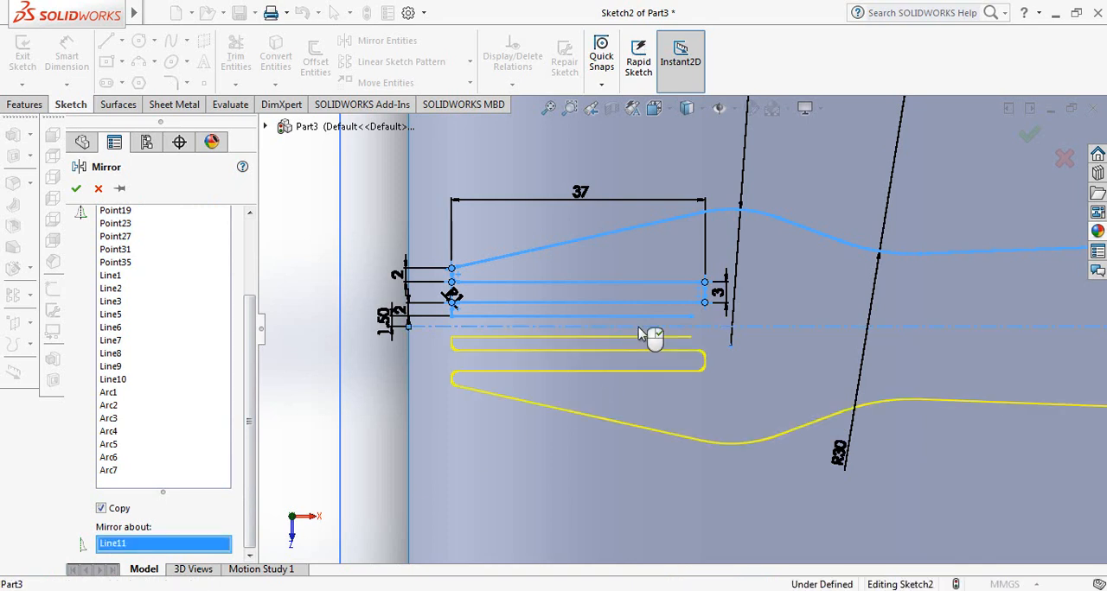
pyautogui.click(77, 189)
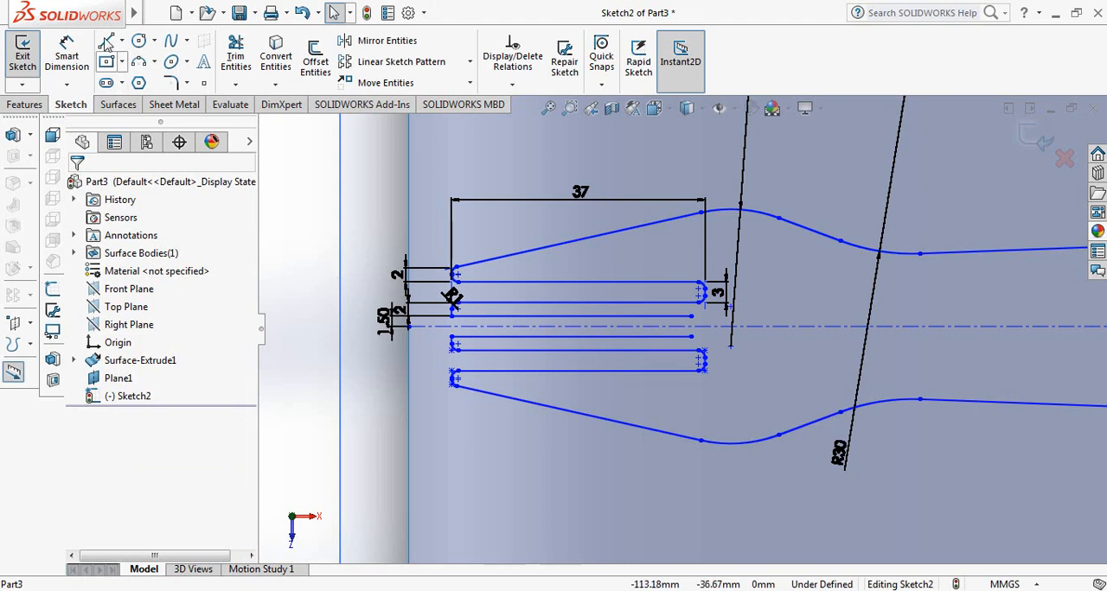
# Draw a vertical line joining the free right endpoints of the two innermost horizontal lines across the centerline
pyautogui.click(106, 41)
pyautogui.scroll(-3, 907, 383)
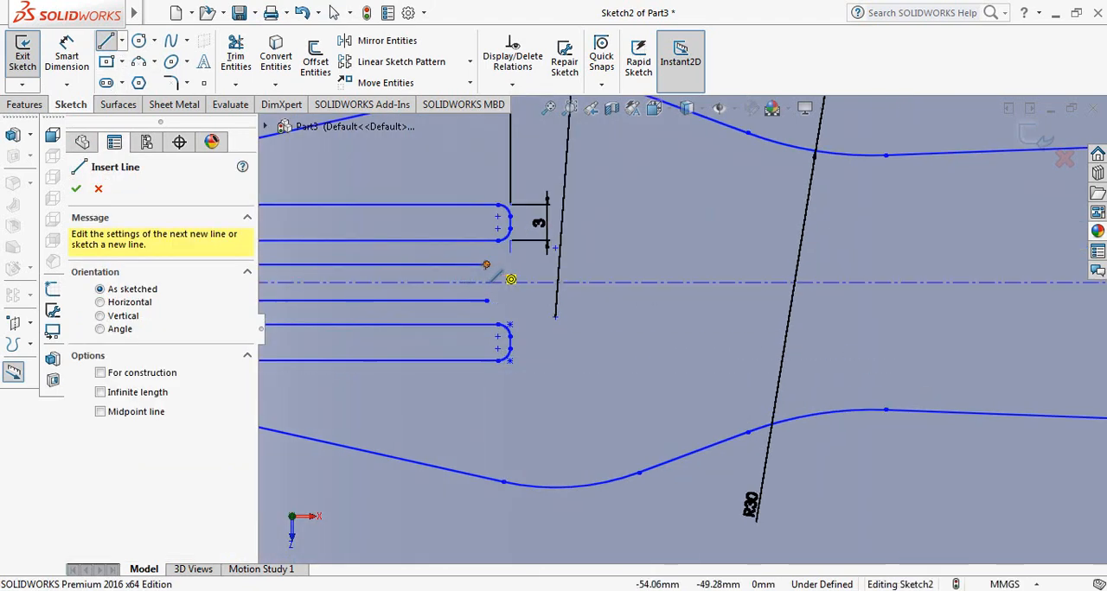
pyautogui.click(486, 266)
pyautogui.doubleClick(486, 301)
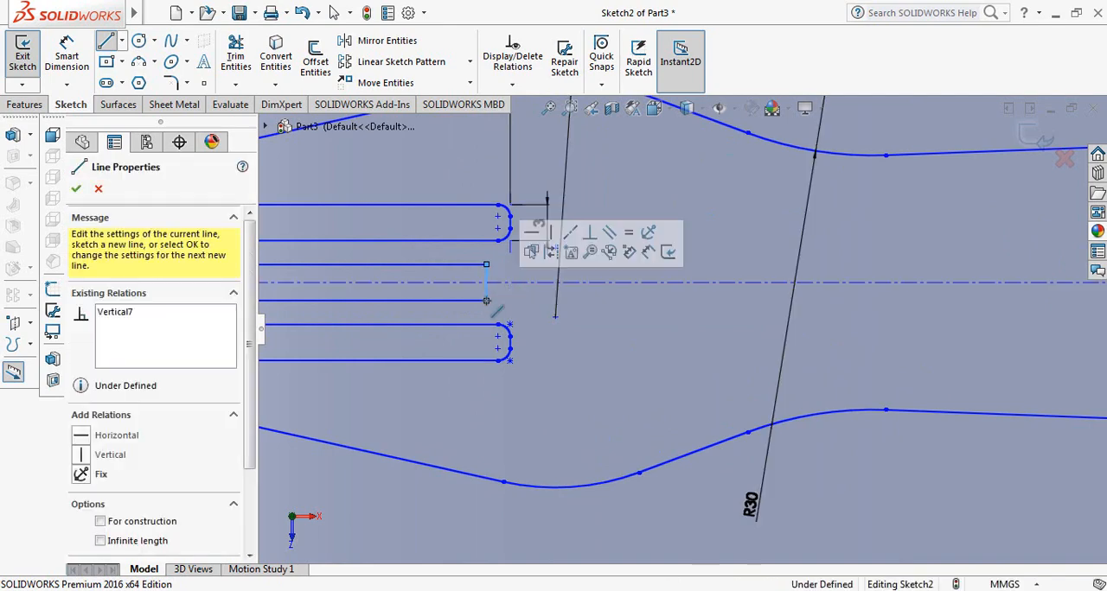
pyautogui.rightClick(486, 301)
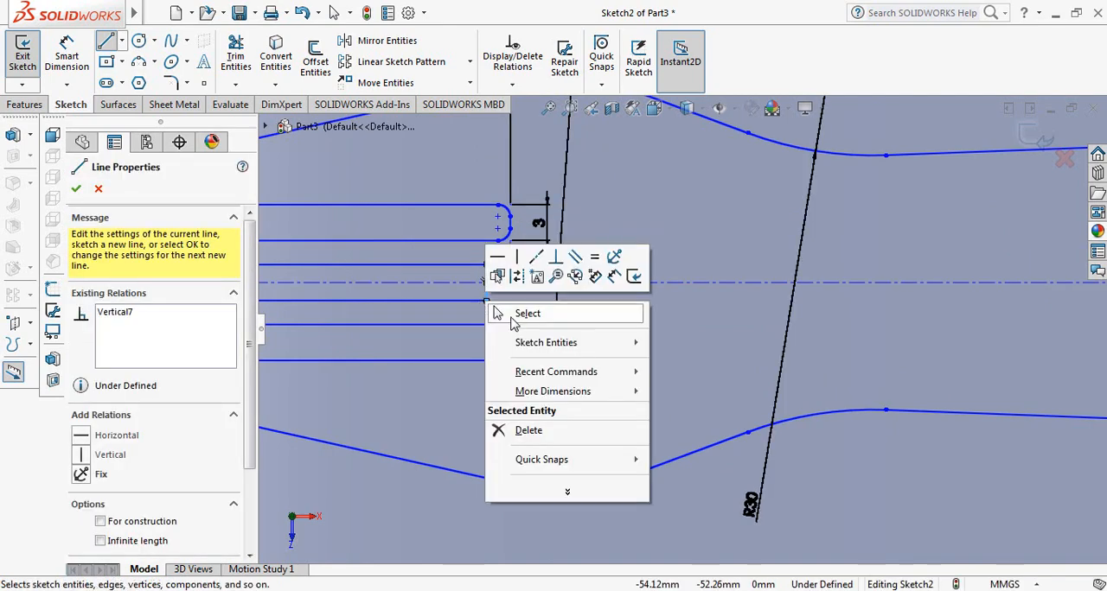
pyautogui.click(510, 315)
pyautogui.scroll(4, 523, 333)
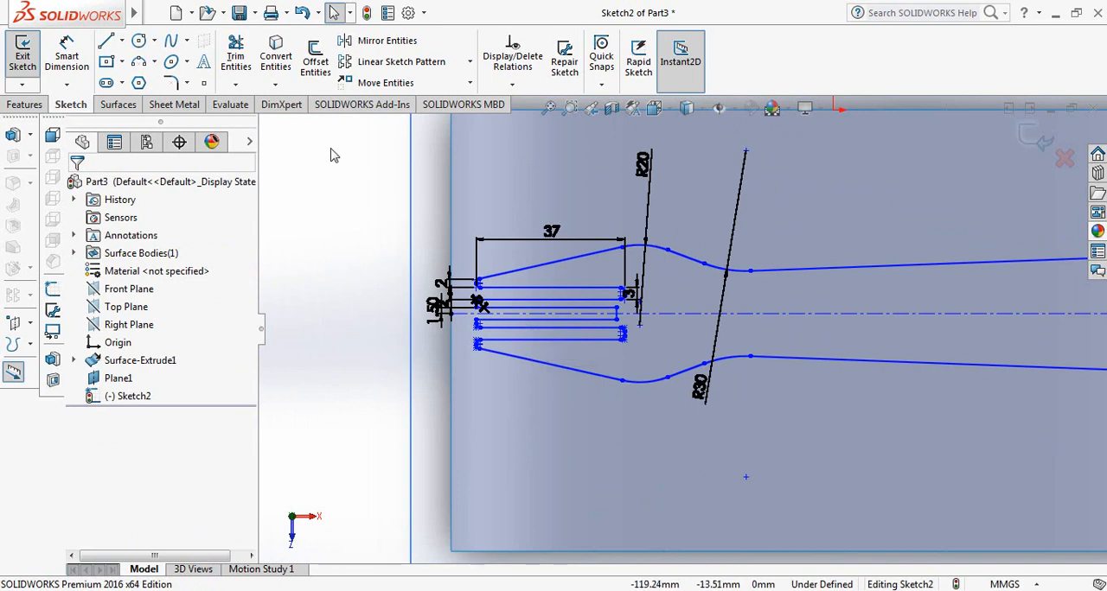
# Close the profile's wide right end with a vertical line about 30.59 mm long between the upper and lower long lines
pyautogui.click(107, 42)
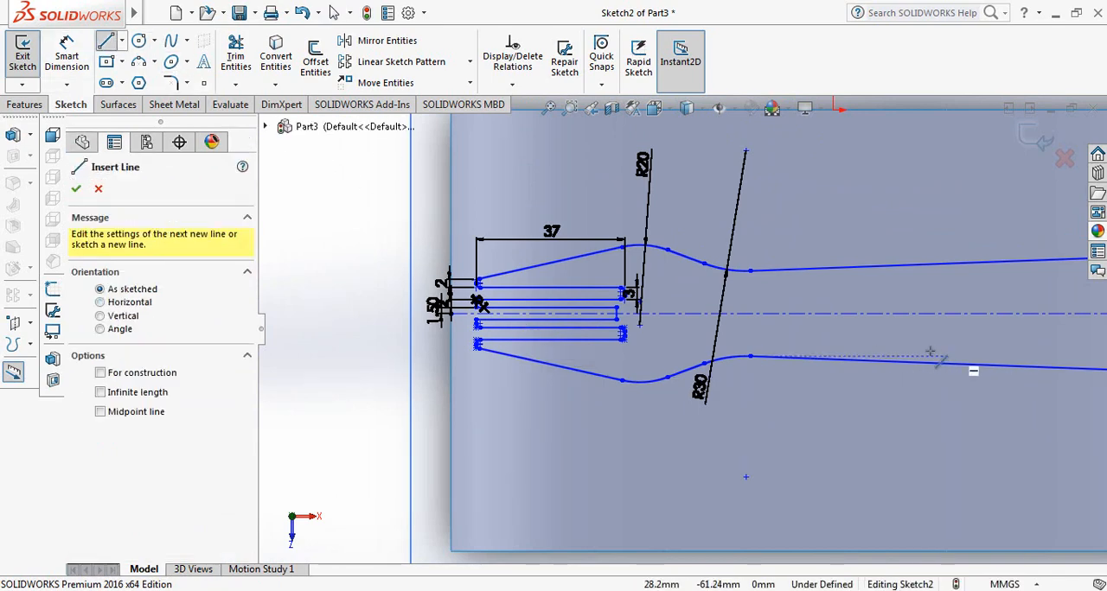
pyautogui.scroll(4, 938, 359)
pyautogui.scroll(-3, 1072, 351)
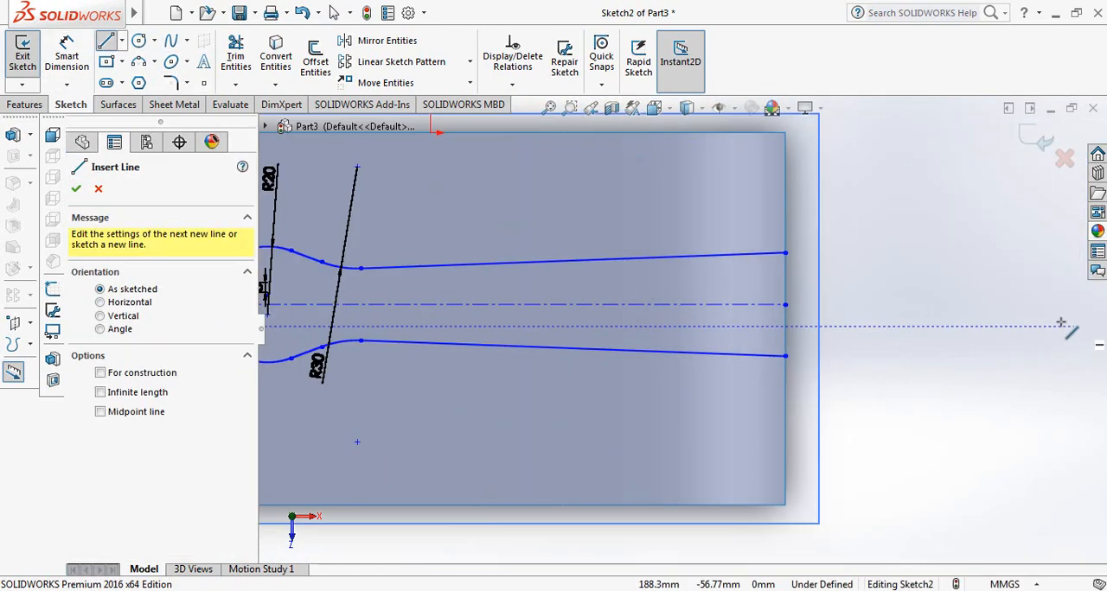
pyautogui.click(786, 254)
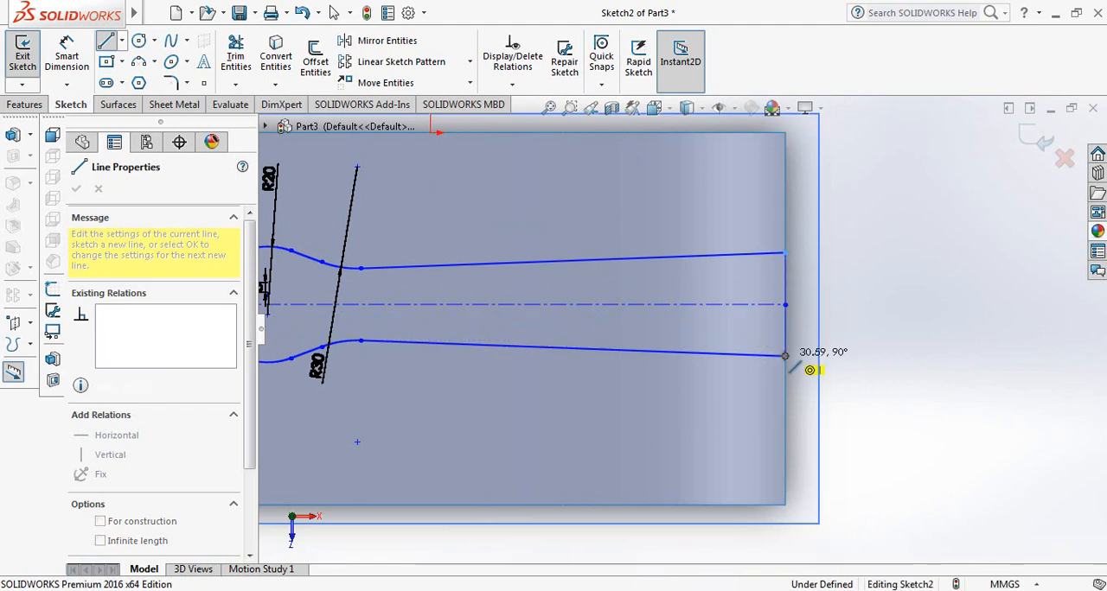
pyautogui.click(786, 356)
pyautogui.rightClick(783, 358)
pyautogui.click(796, 367)
pyautogui.press('z')
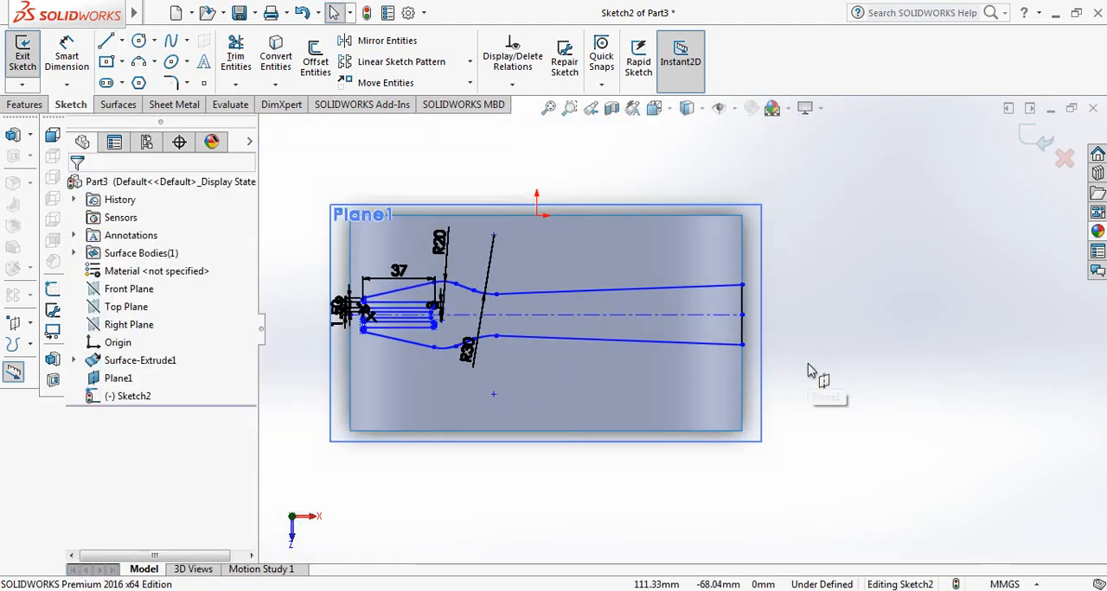
# Move the point joining the upper R30 arc and long line toward the centerline, to about X -21.2, Y -45.3
pyautogui.scroll(-5, 652, 383)
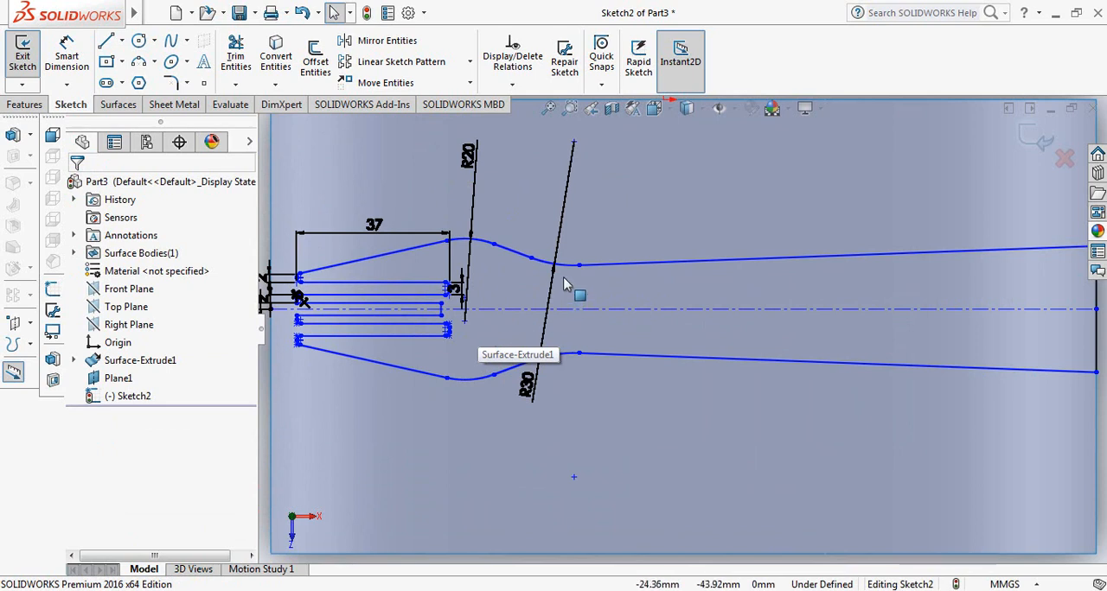
pyautogui.click(578, 266)
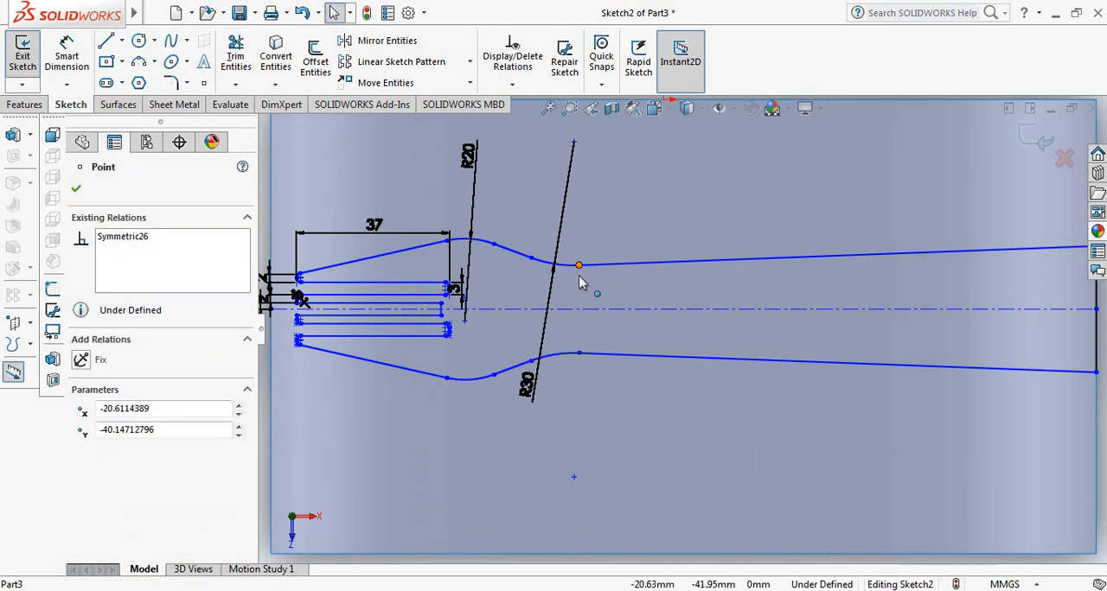
pyautogui.moveTo(578, 265); pyautogui.dragTo(577, 286)
# Narrow the handle's right end by moving its upper corner along the surface edge toward the centerline, to about Y -42.1
pyautogui.scroll(3, 614, 287)
pyautogui.scroll(-3, 928, 303)
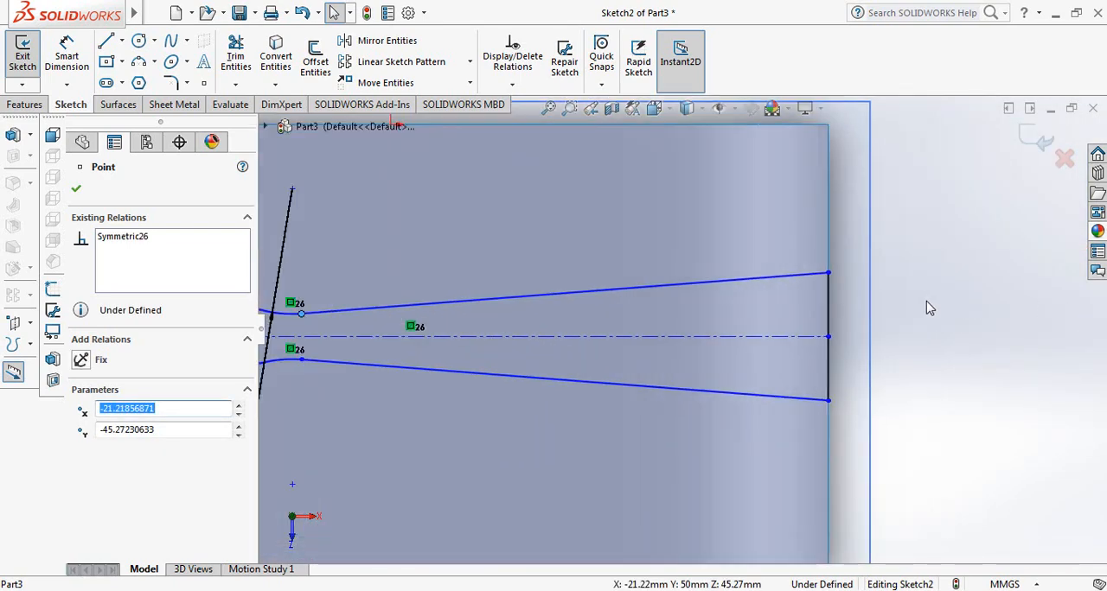
pyautogui.scroll(-2, 928, 308)
pyautogui.click(757, 264)
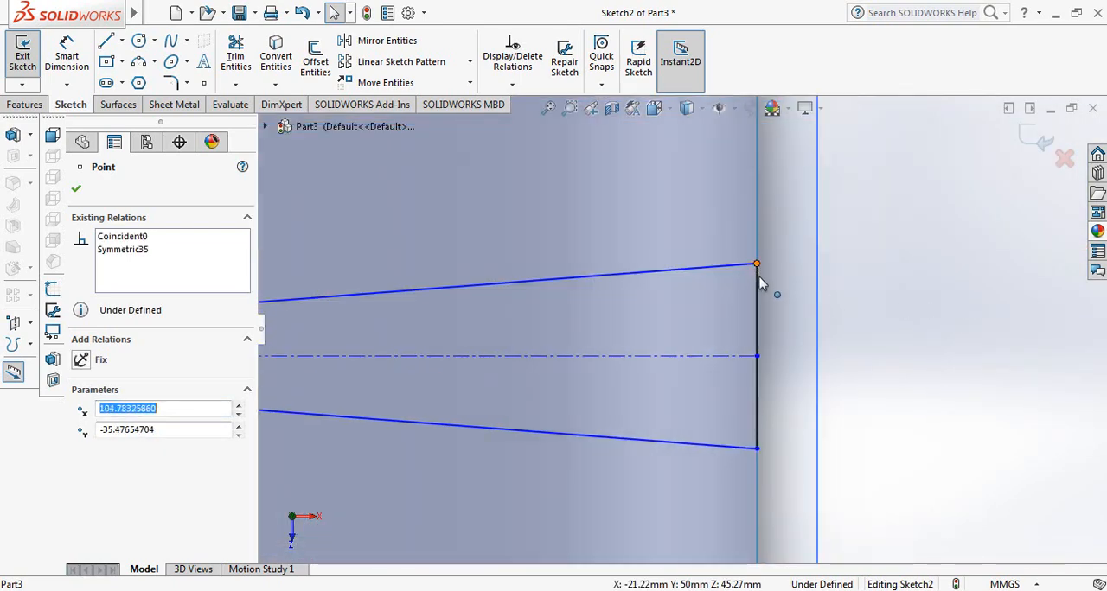
pyautogui.moveTo(760, 278); pyautogui.dragTo(762, 307)
pyautogui.scroll(1, 725, 339)
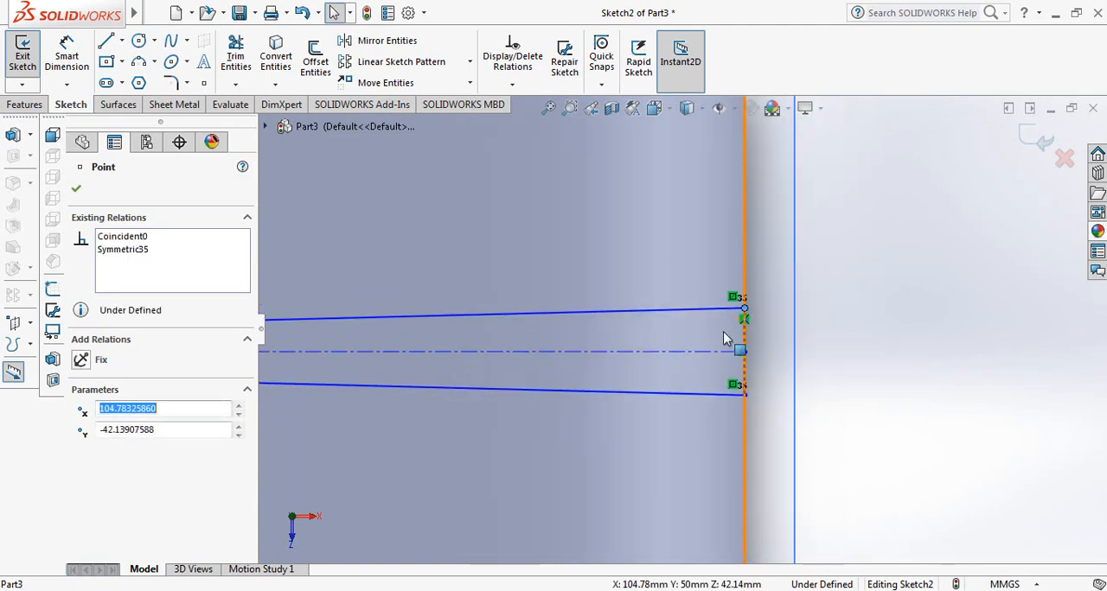
pyautogui.scroll(3, 725, 339)
pyautogui.scroll(2, 372, 354)
pyautogui.scroll(-2, 368, 356)
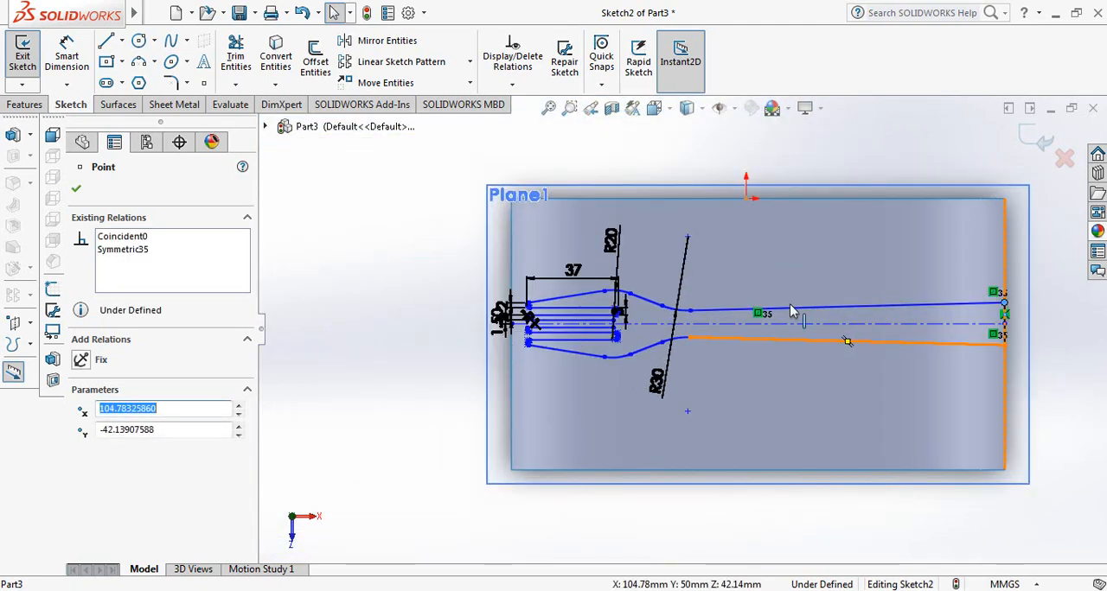
pyautogui.scroll(-1, 791, 311)
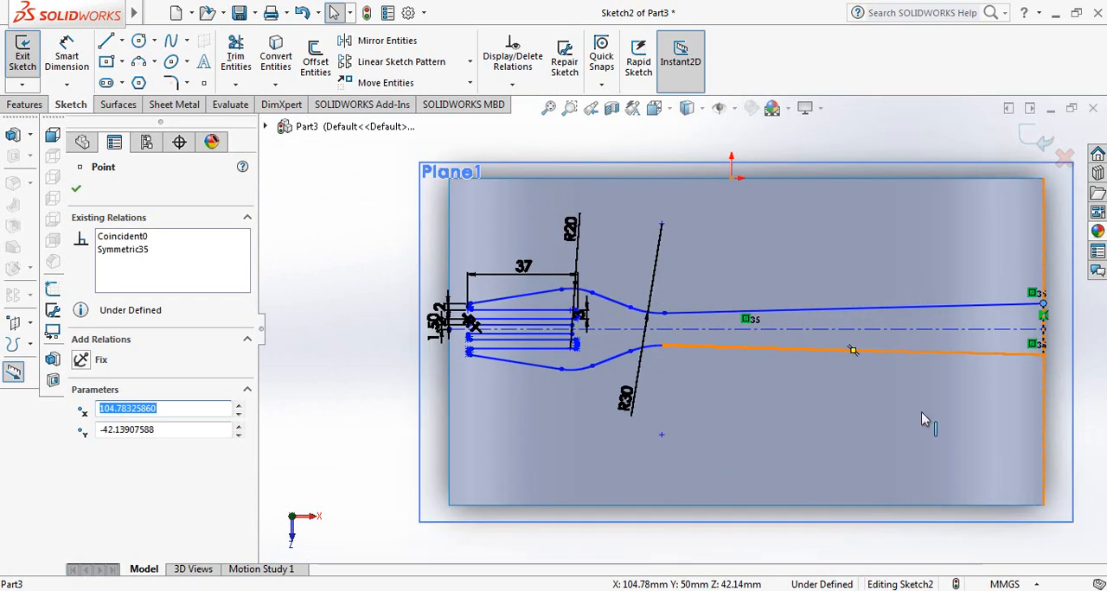
pyautogui.click(77, 191)
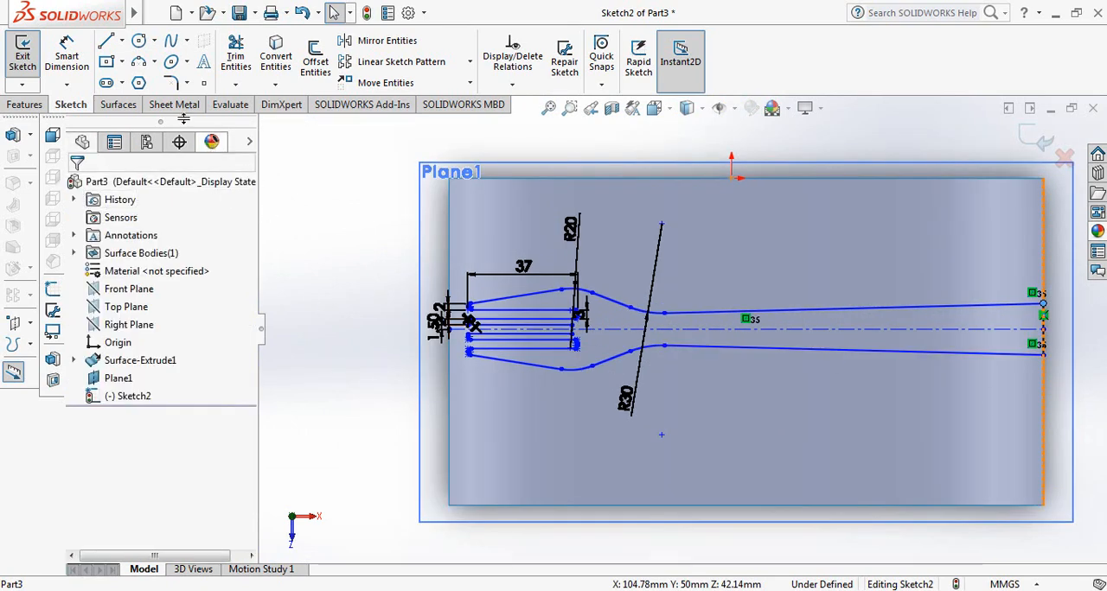
# Fillet both right corners of the central slot and the handle's upper right corner with a 1 mm radius
pyautogui.click(170, 82)
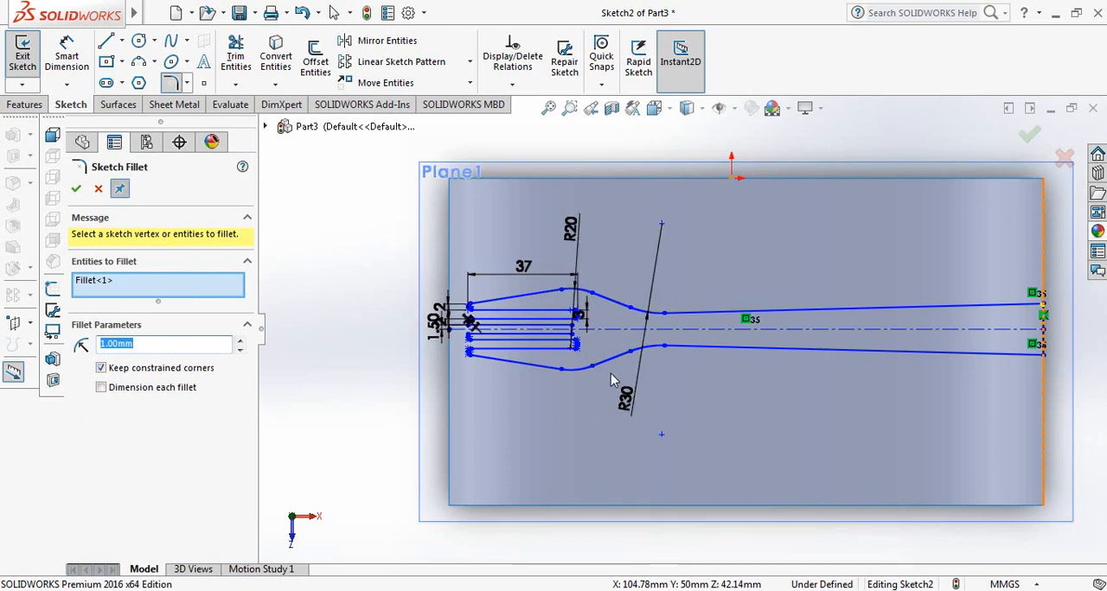
pyautogui.scroll(-4, 601, 350)
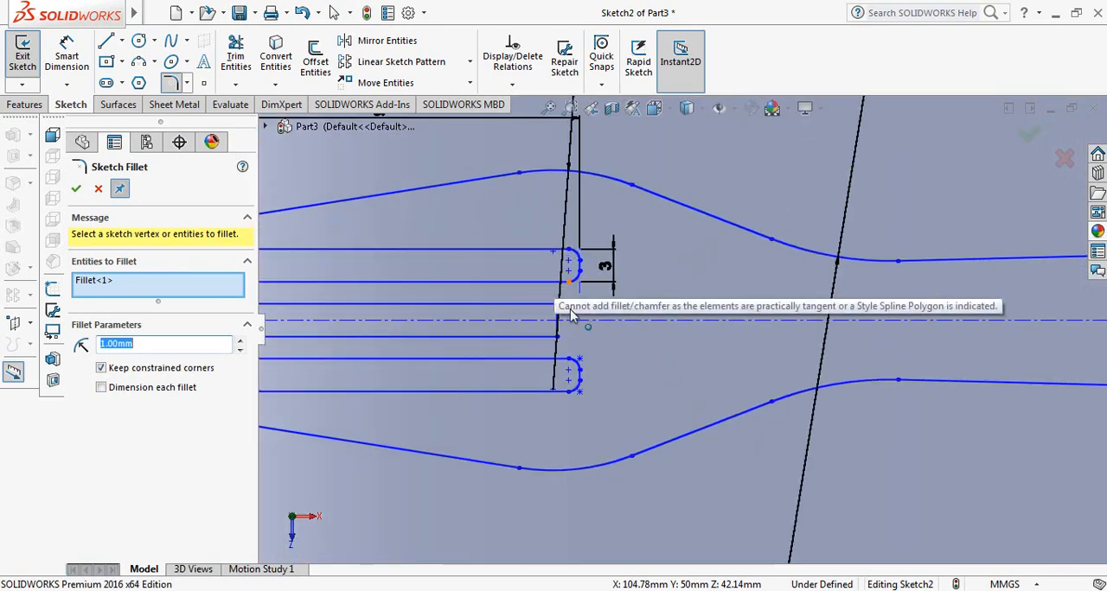
pyautogui.click(553, 304)
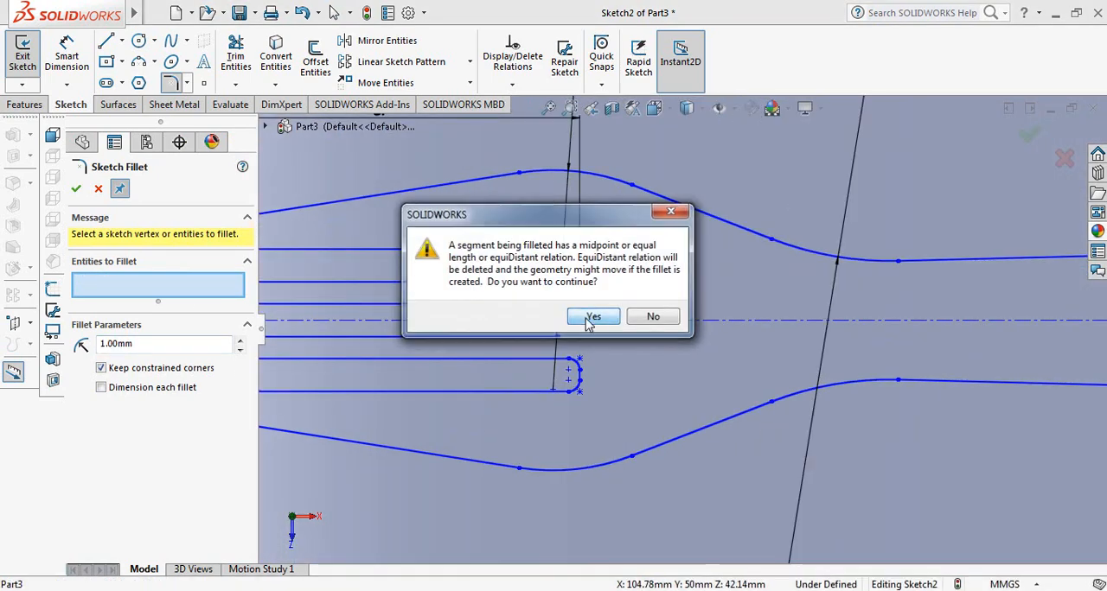
pyautogui.click(577, 320)
pyautogui.click(557, 339)
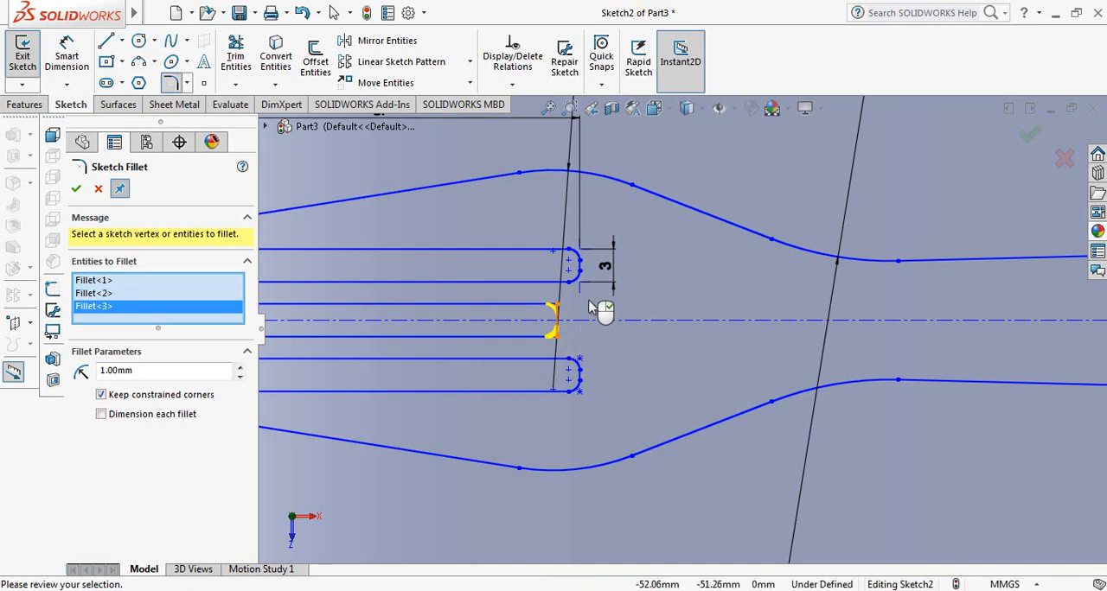
pyautogui.click(76, 189)
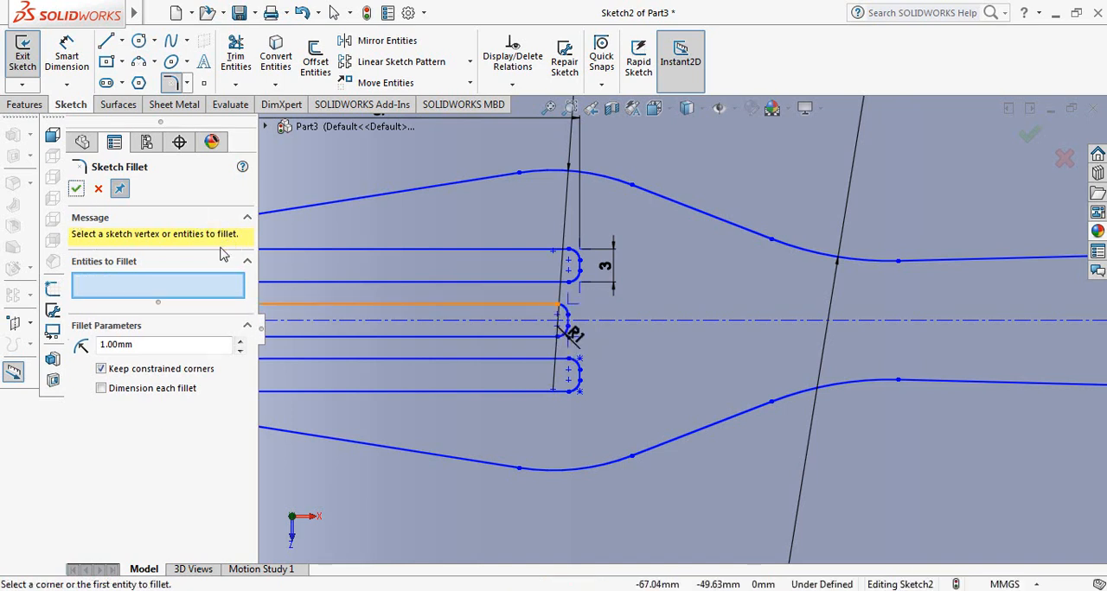
pyautogui.scroll(2, 592, 347)
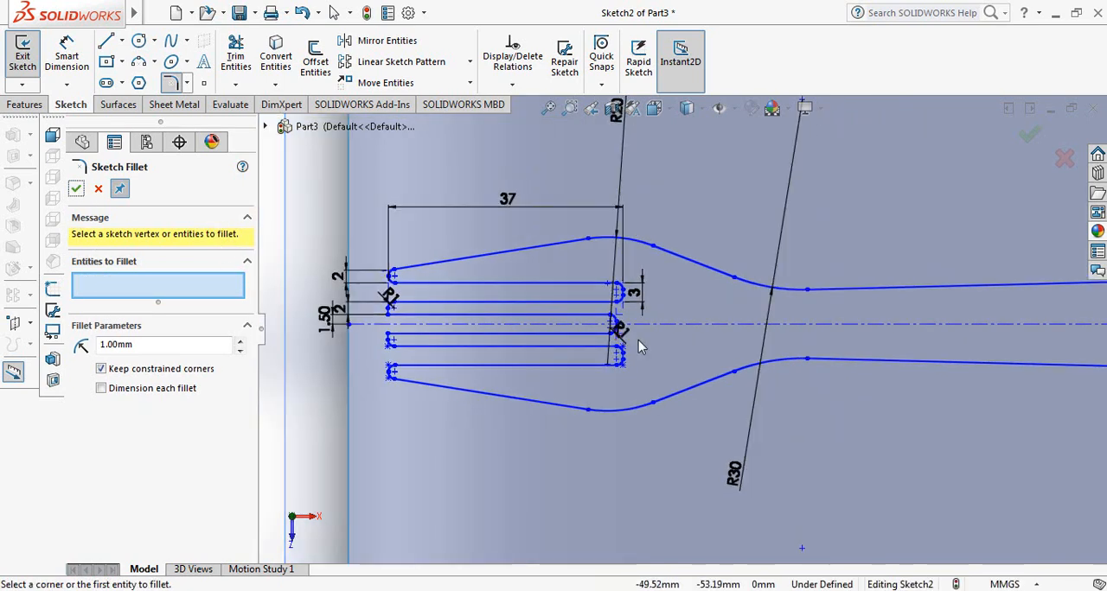
pyautogui.click(76, 192)
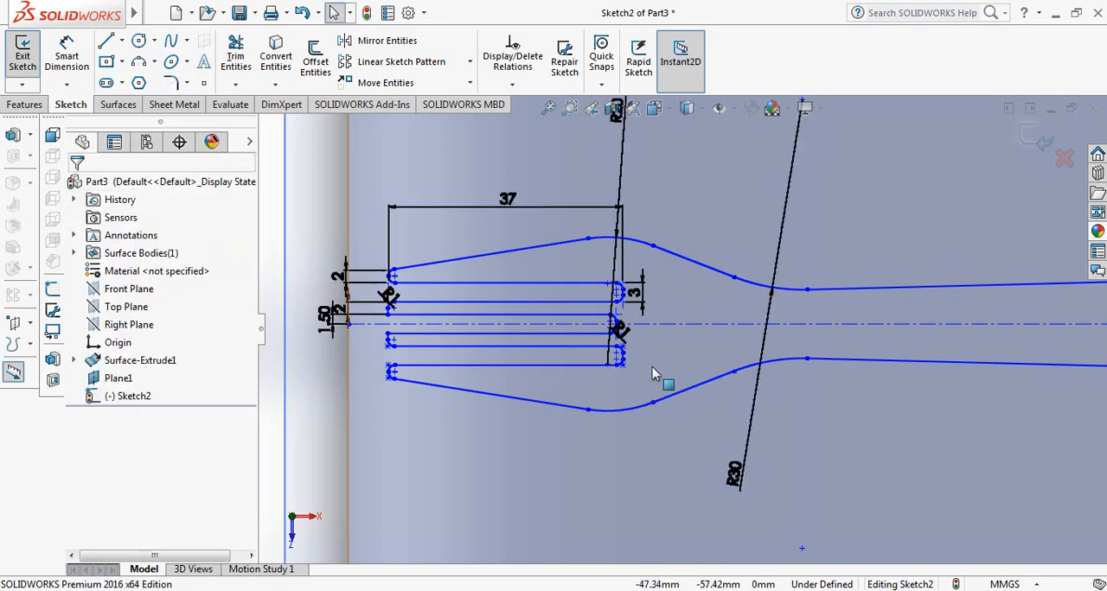
# Examine the handle's right end, comparing its filleted upper corner with the lower corner
pyautogui.scroll(4, 657, 375)
pyautogui.scroll(-1, 1063, 356)
pyautogui.scroll(-3, 991, 349)
pyautogui.scroll(3, 883, 291)
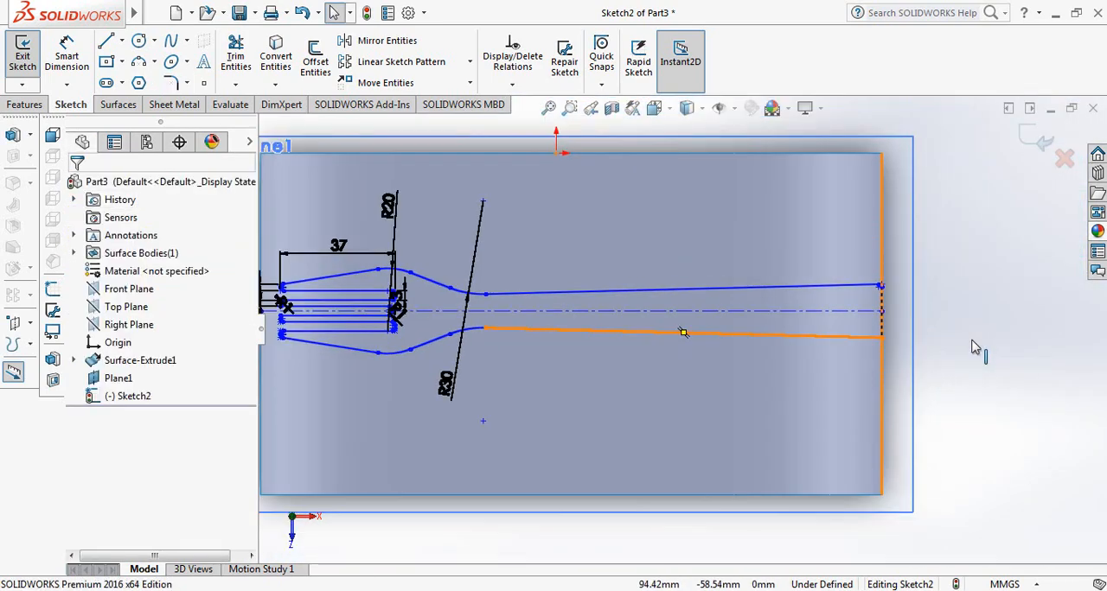
pyautogui.scroll(-2, 862, 301)
pyautogui.scroll(-4, 818, 331)
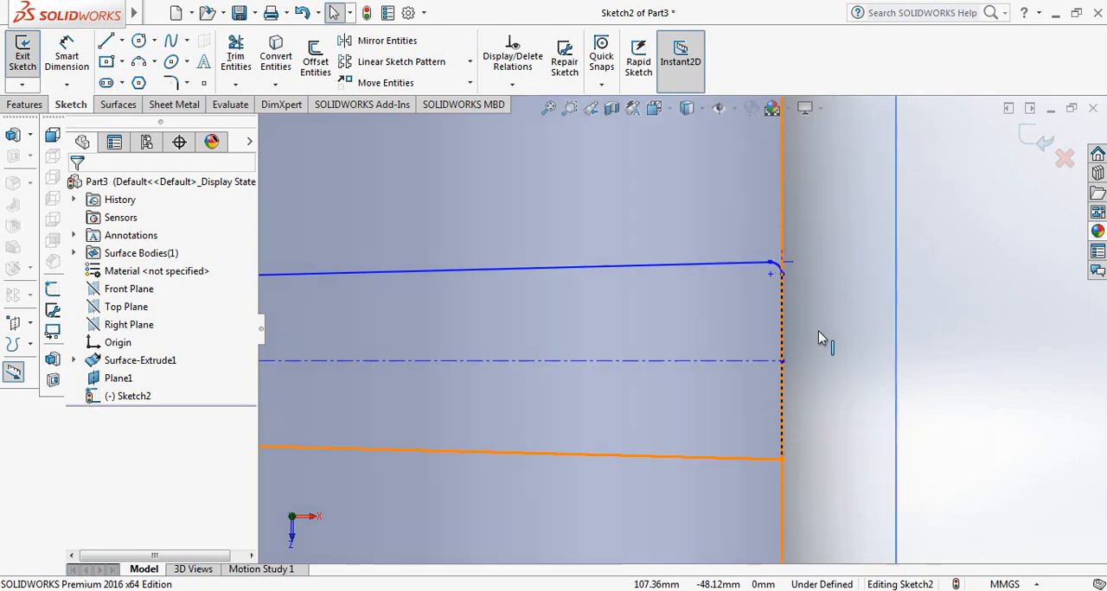
pyautogui.scroll(-2, 755, 278)
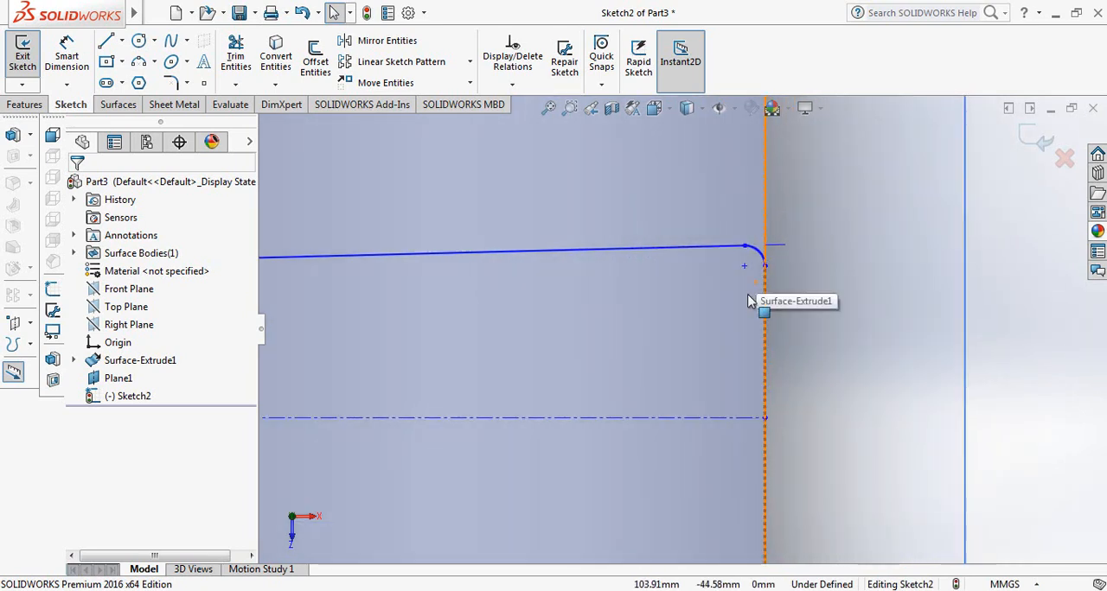
pyautogui.scroll(-2, 749, 299)
pyautogui.scroll(2, 748, 301)
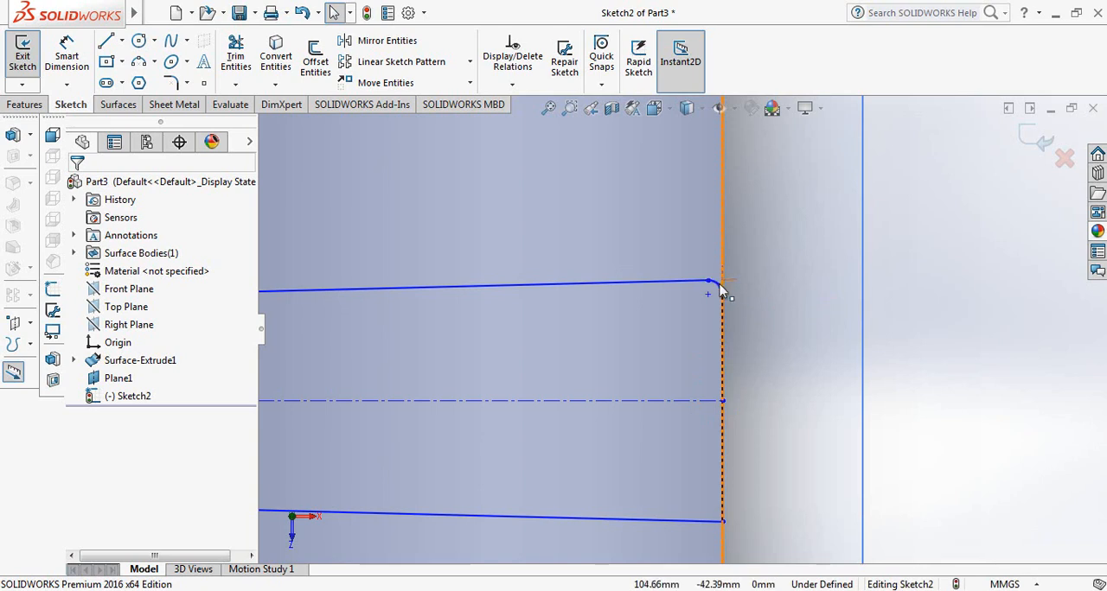
pyautogui.scroll(-2, 717, 291)
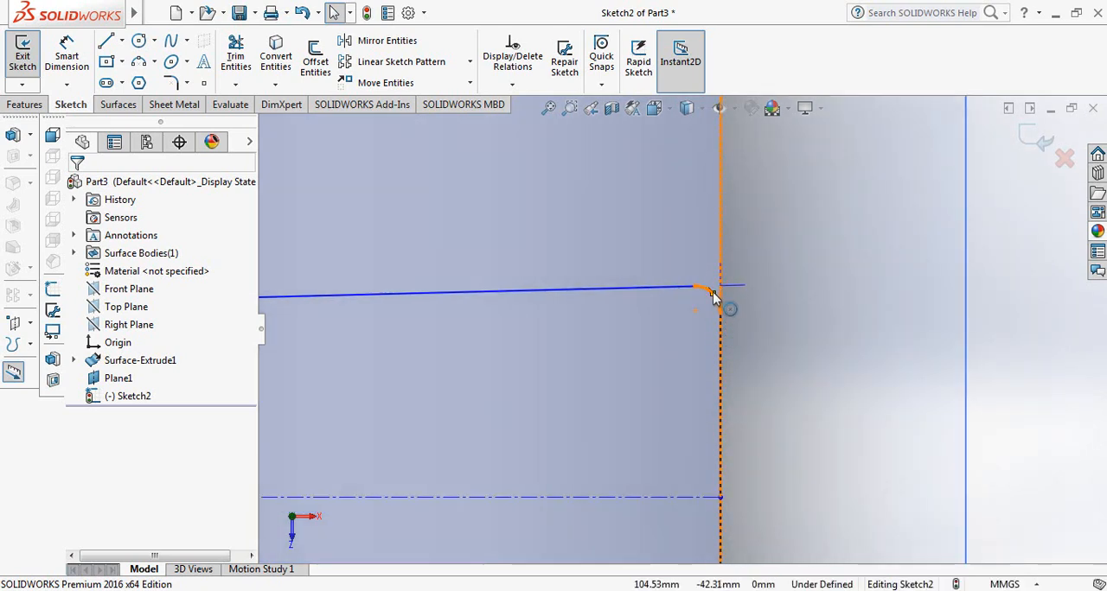
pyautogui.scroll(2, 702, 321)
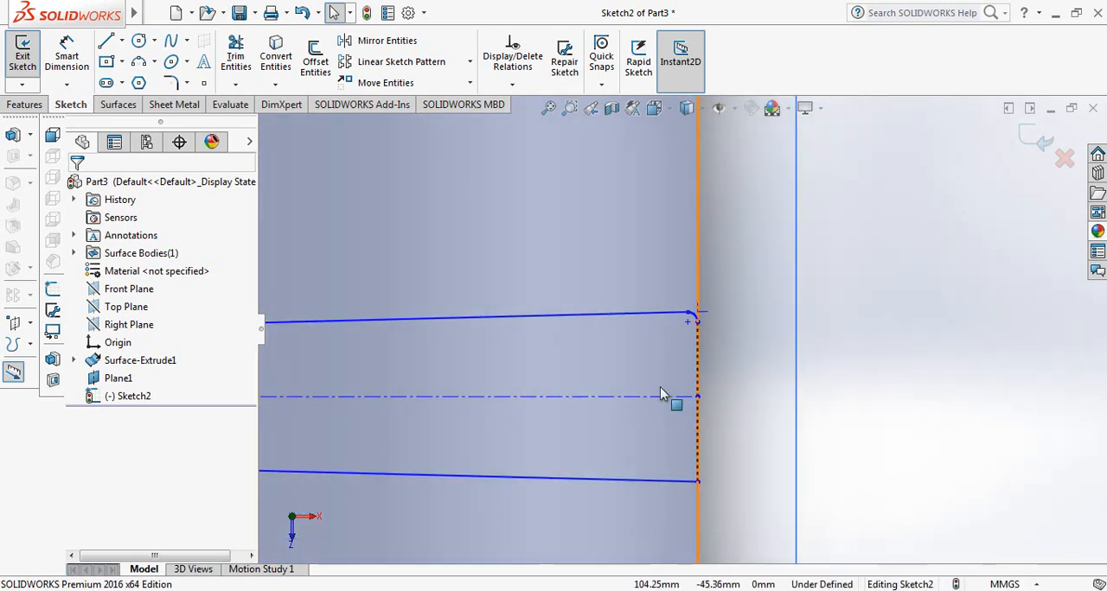
# Fillet the lower right corner of the fork handle outline with a 1 mm radius
pyautogui.click(176, 84)
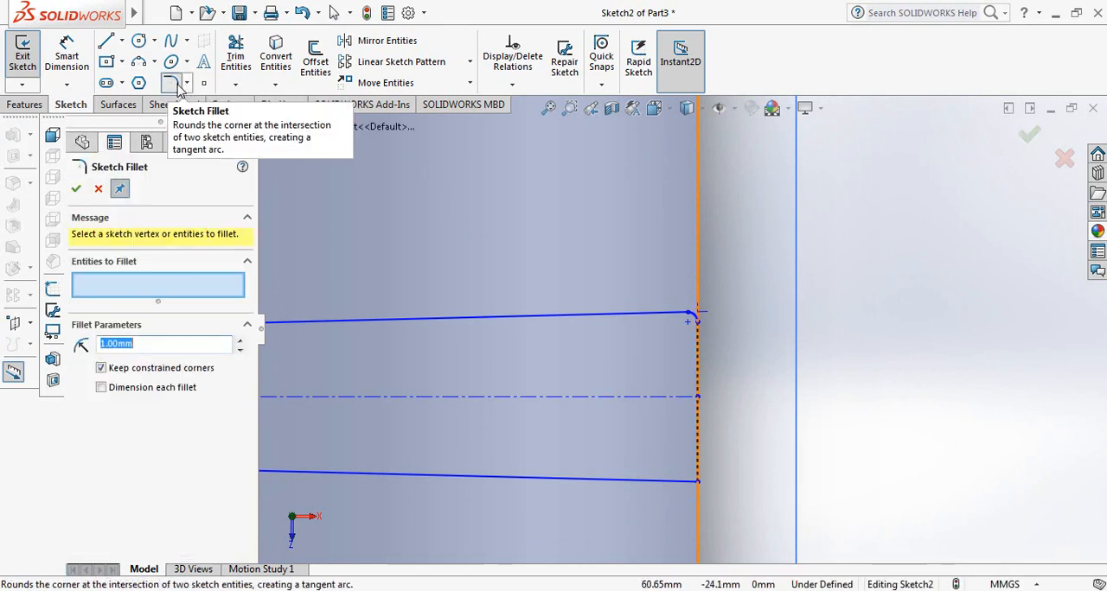
pyautogui.click(698, 485)
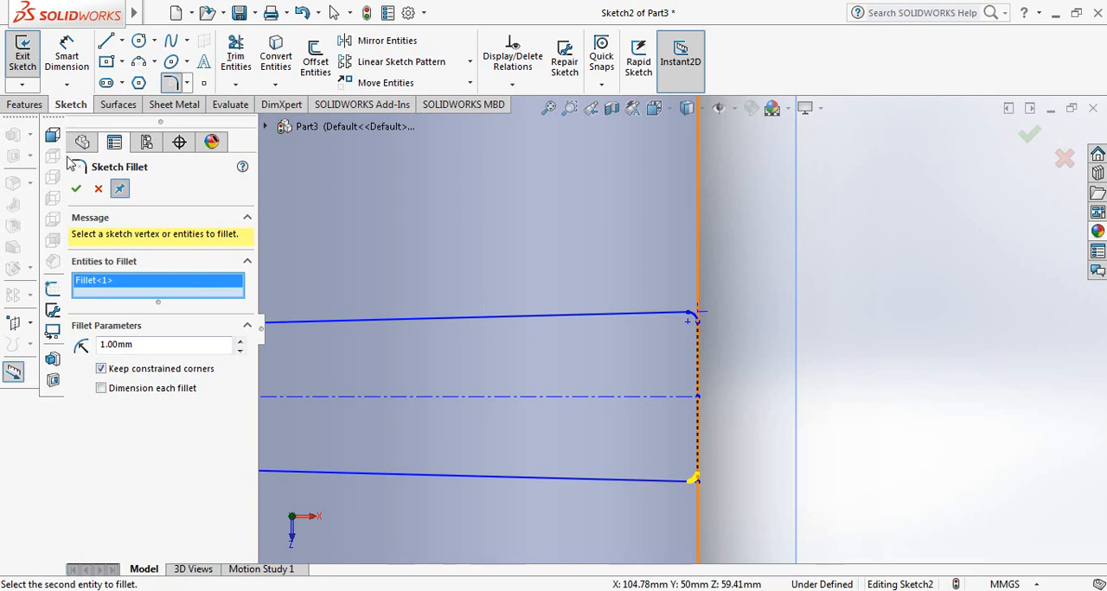
pyautogui.click(76, 190)
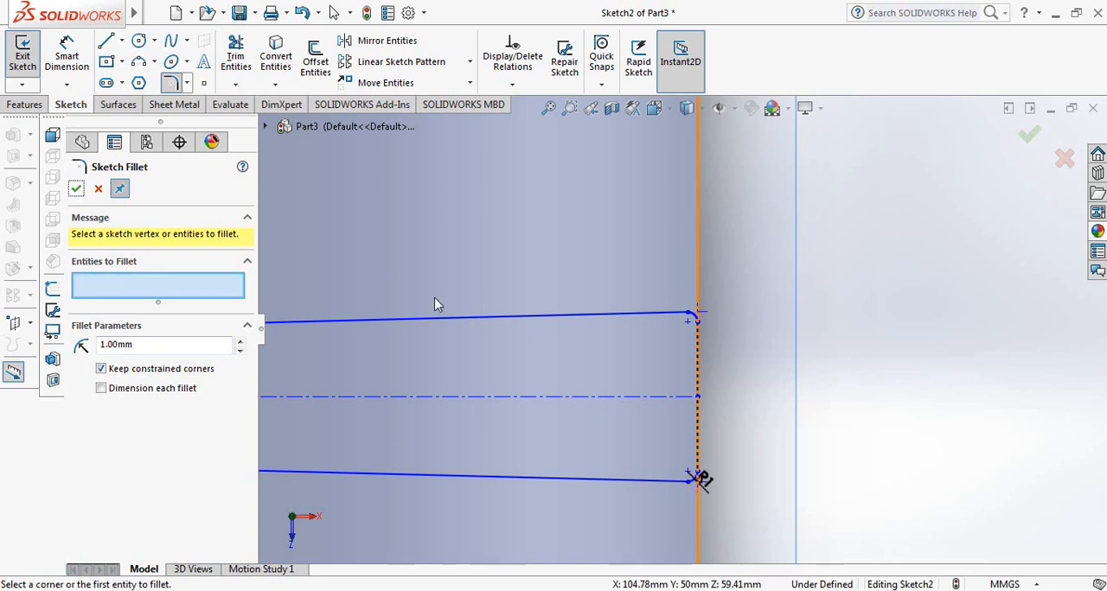
pyautogui.click(76, 191)
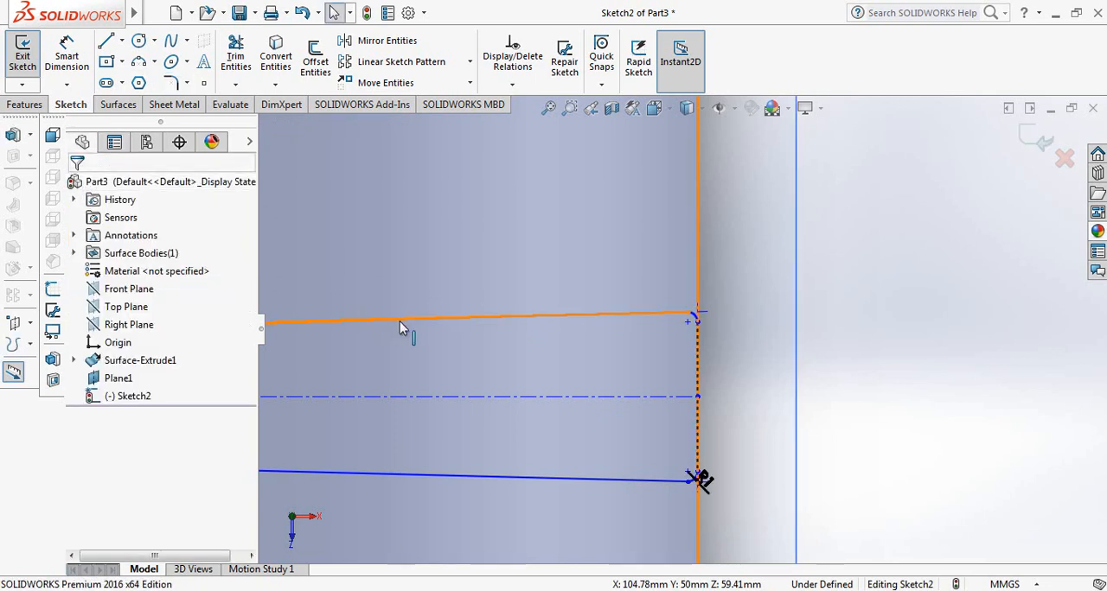
# Finish editing the fork outline sketch
pyautogui.press('f')
pyautogui.scroll(-1, 285, 354)
pyautogui.scroll(3, 343, 347)
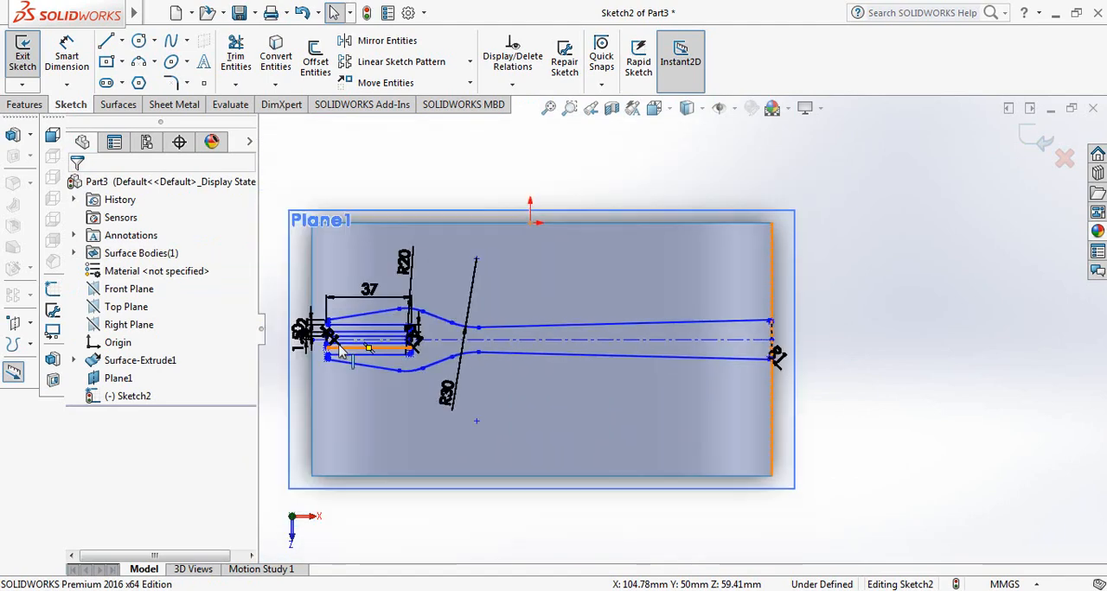
pyautogui.scroll(-2, 502, 351)
pyautogui.moveTo(664, 391)
pyautogui.mouseDown(button='middle')
pyautogui.moveTo(648, 348)
pyautogui.moveTo(651, 255)
pyautogui.mouseUp(button='middle')
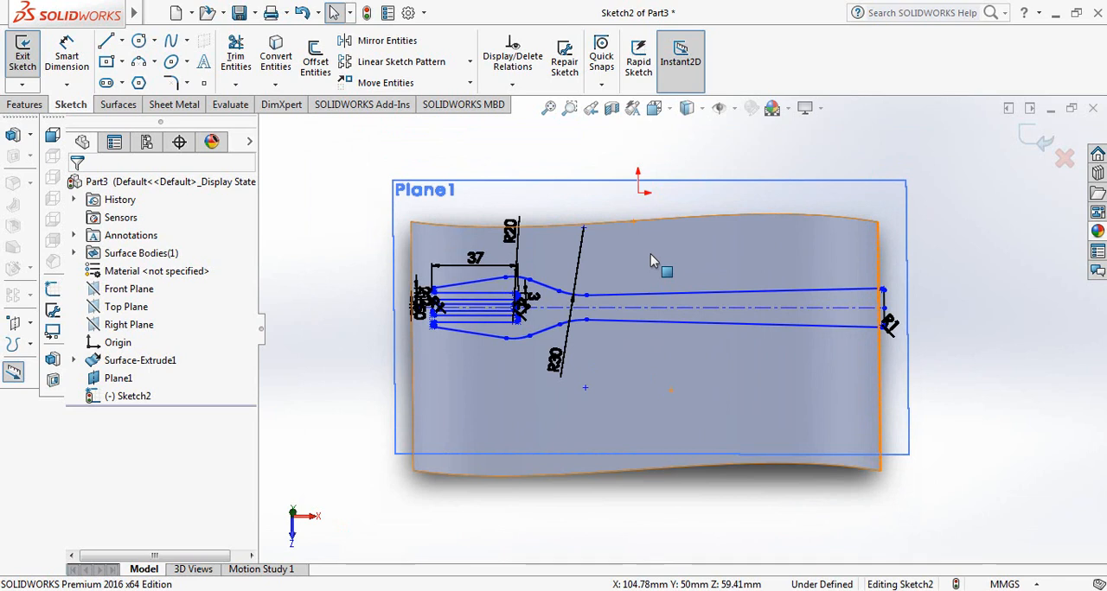
pyautogui.click(1037, 140)
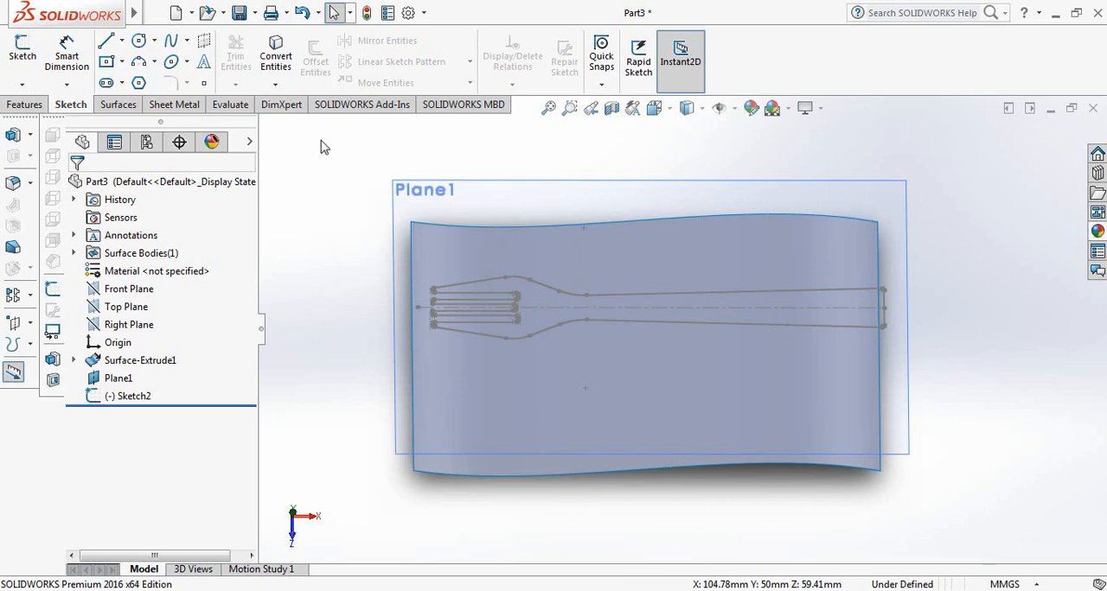
# Project the fork sketch onto the curved surface as a sketch-on-faces projected curve with the projection direction reversed
pyautogui.click(16, 109)
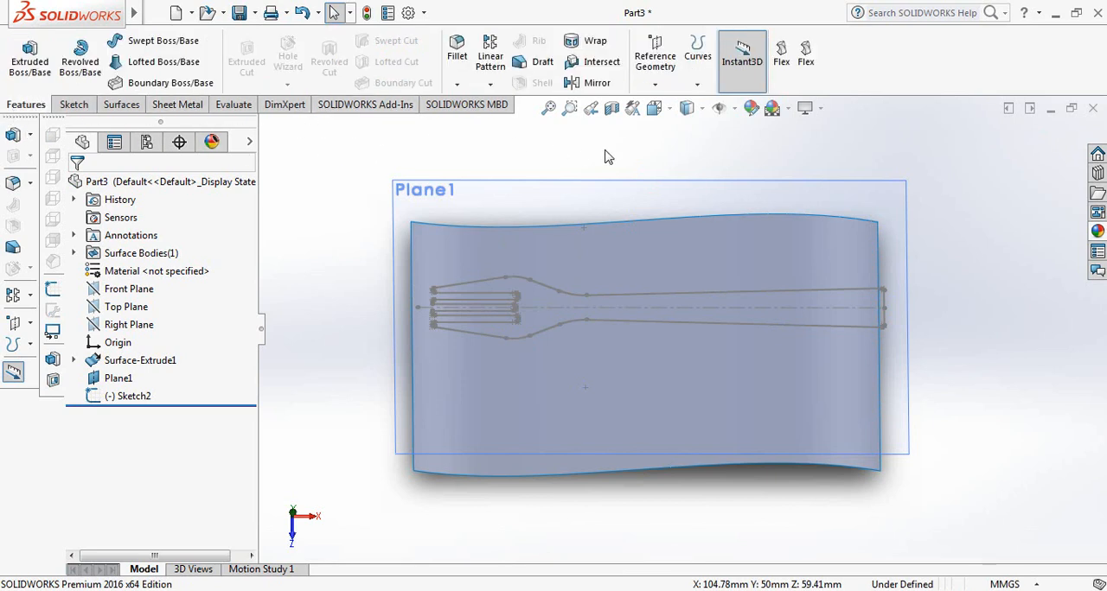
pyautogui.click(697, 84)
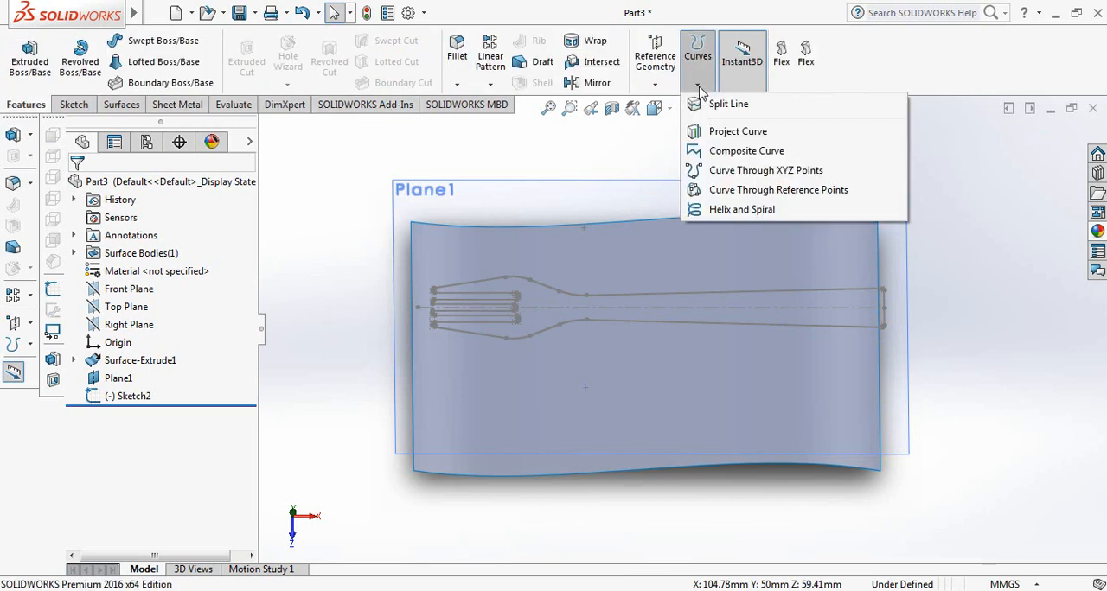
pyautogui.click(730, 134)
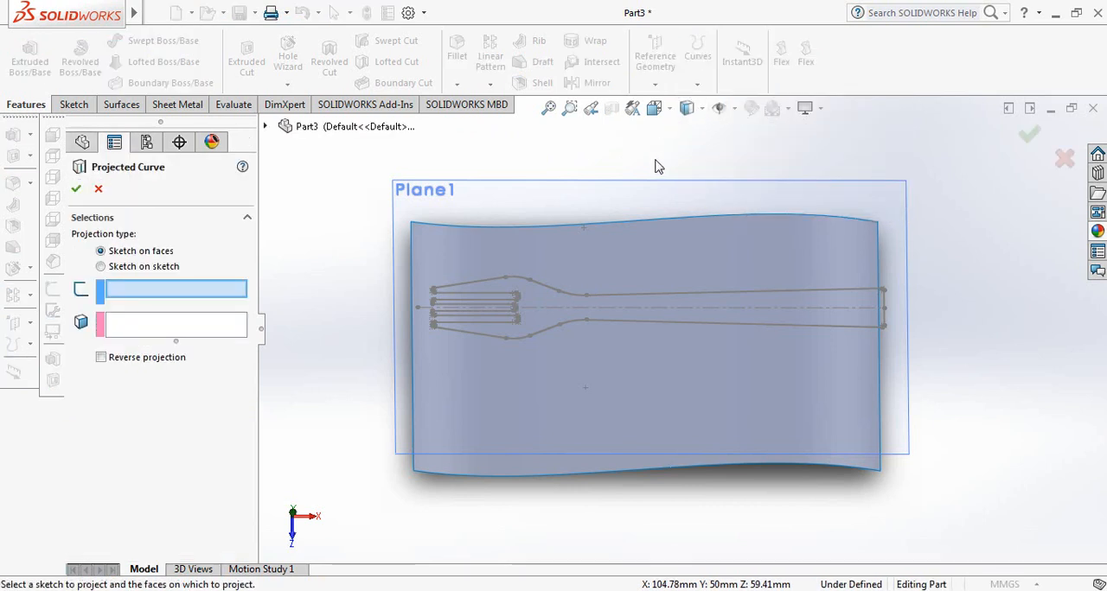
pyautogui.click(267, 127)
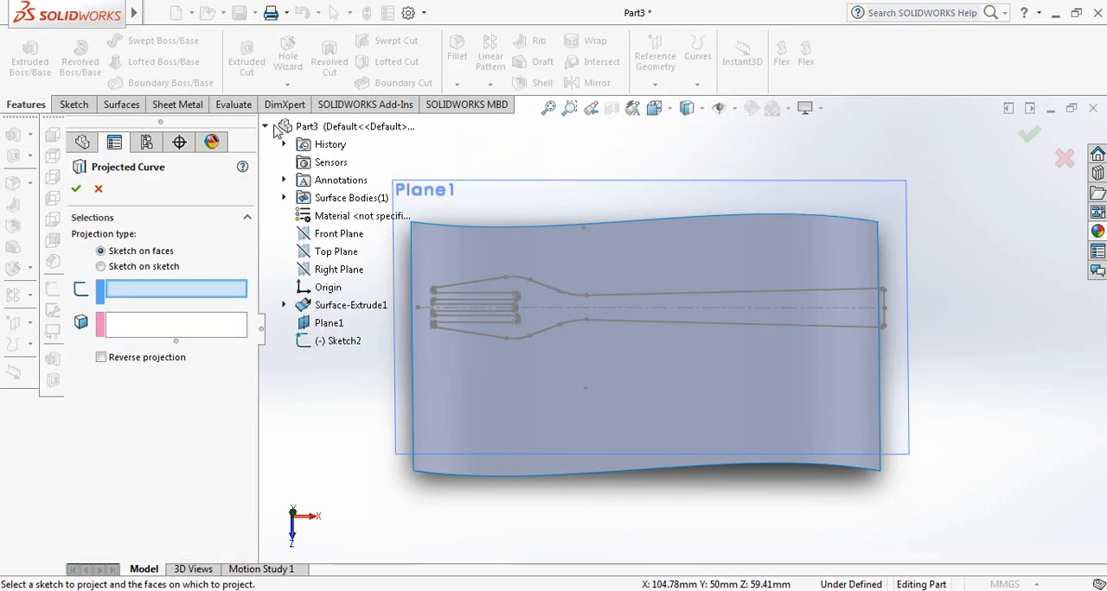
pyautogui.click(324, 344)
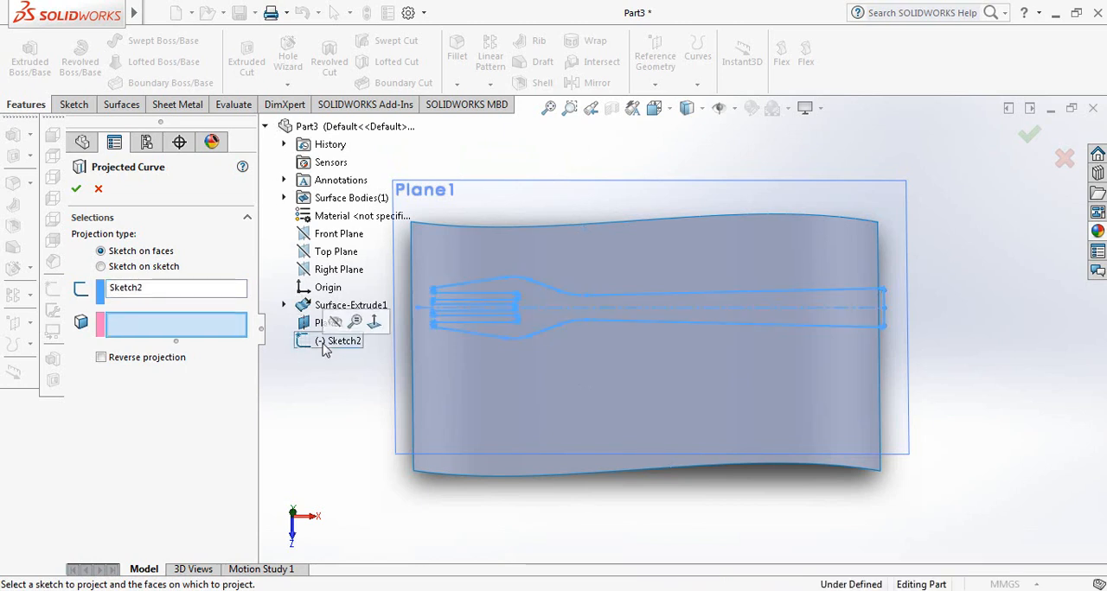
pyautogui.click(501, 466)
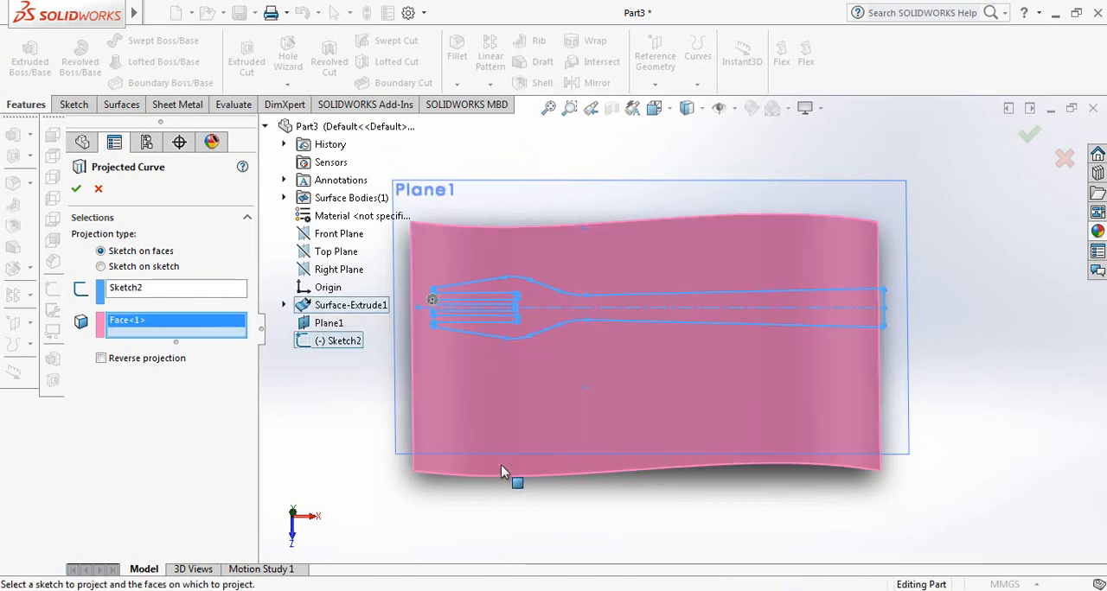
pyautogui.click(77, 191)
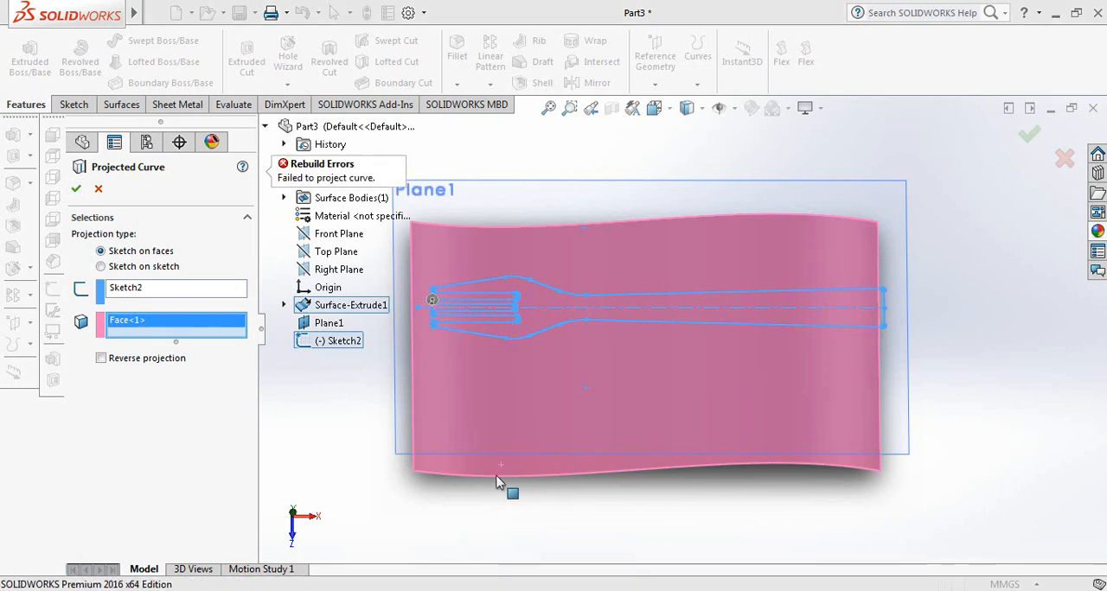
pyautogui.moveTo(645, 355)
pyautogui.mouseDown(button='middle')
pyautogui.moveTo(455, 388)
pyautogui.moveTo(454, 349)
pyautogui.moveTo(428, 318)
pyautogui.mouseUp(button='middle')
pyautogui.click(398, 269)
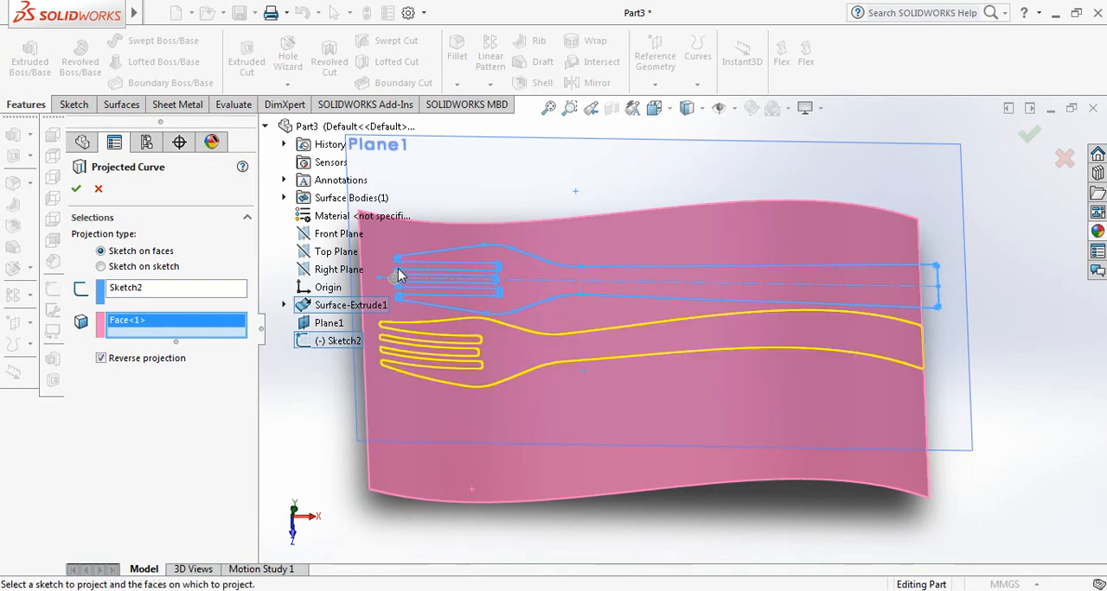
pyautogui.click(77, 192)
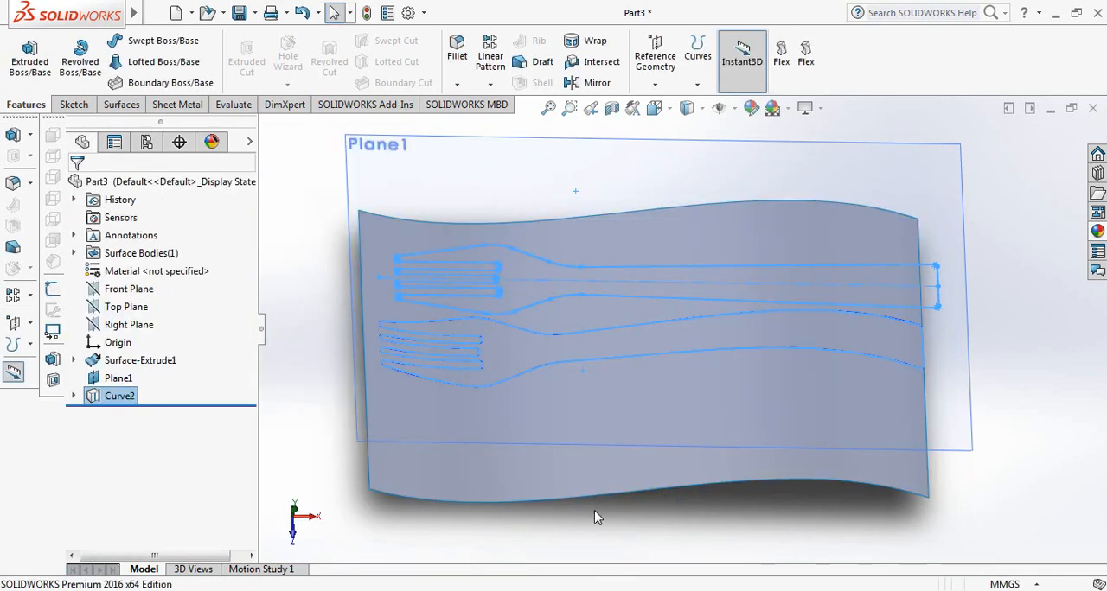
# Hide the offset plane Plane1
pyautogui.rightClick(118, 383)
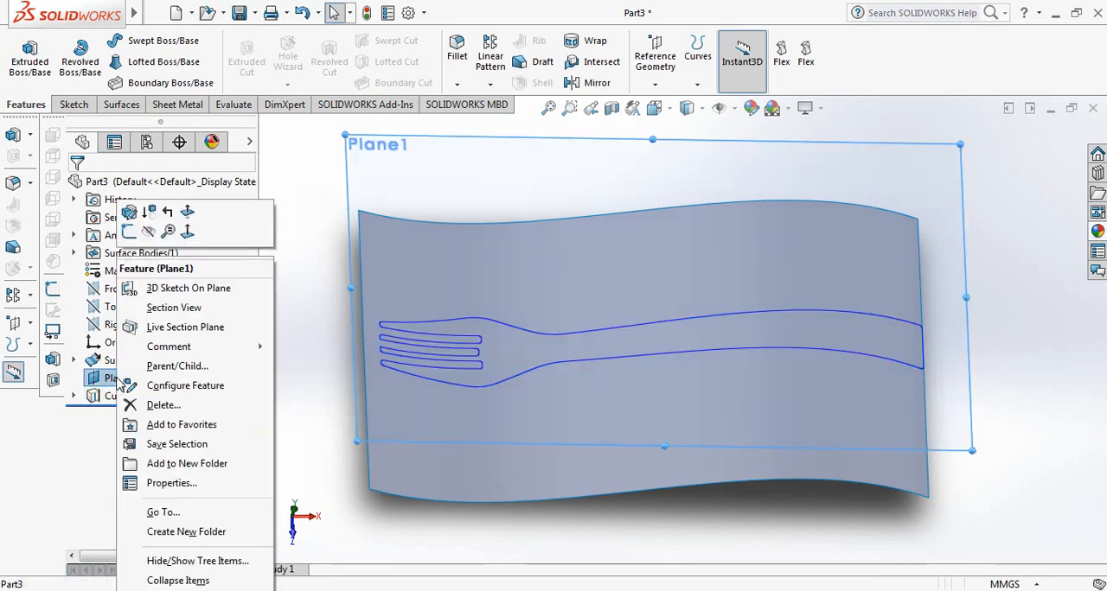
pyautogui.click(149, 232)
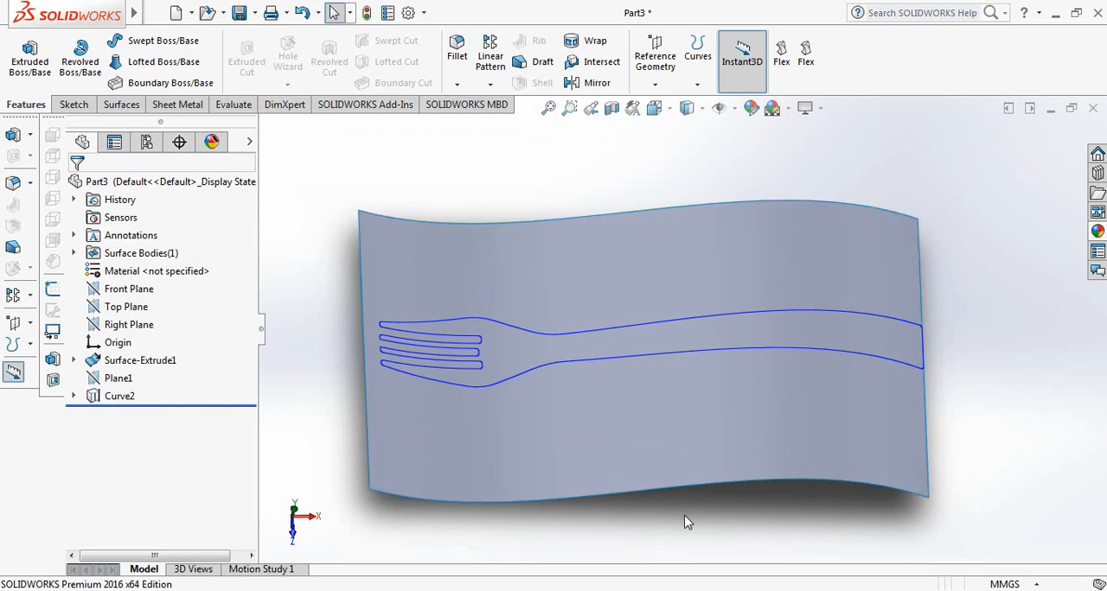
pyautogui.moveTo(613, 505)
pyautogui.mouseDown(button='middle')
pyautogui.moveTo(627, 502)
pyautogui.moveTo(606, 500)
pyautogui.mouseUp(button='middle')
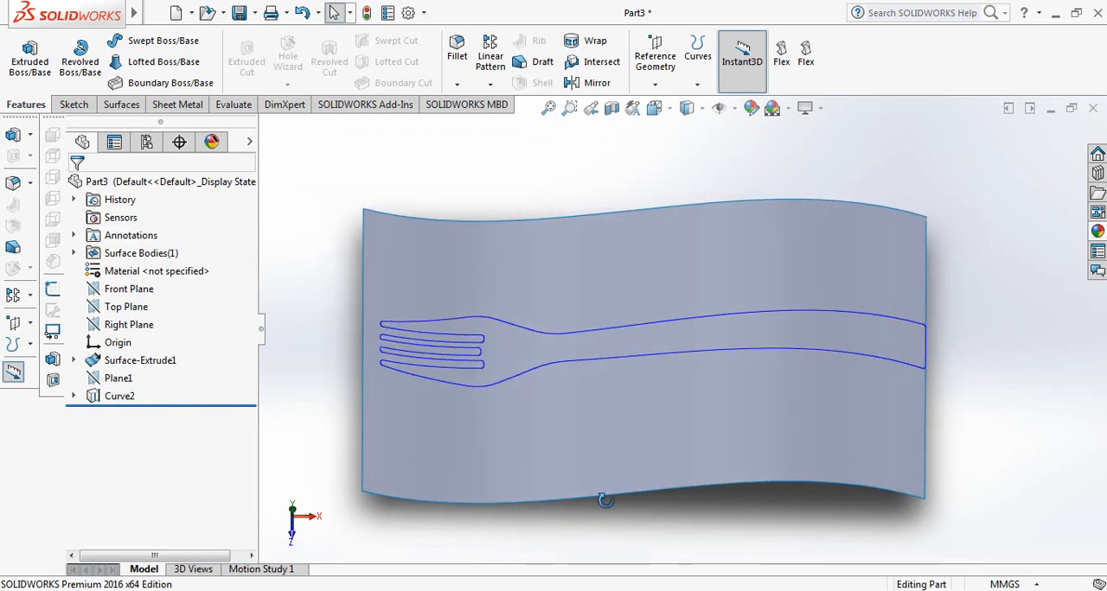
# Trim the curved surface with the projected fork curve as a standard trim tool, removing the region outside the fork
pyautogui.click(121, 105)
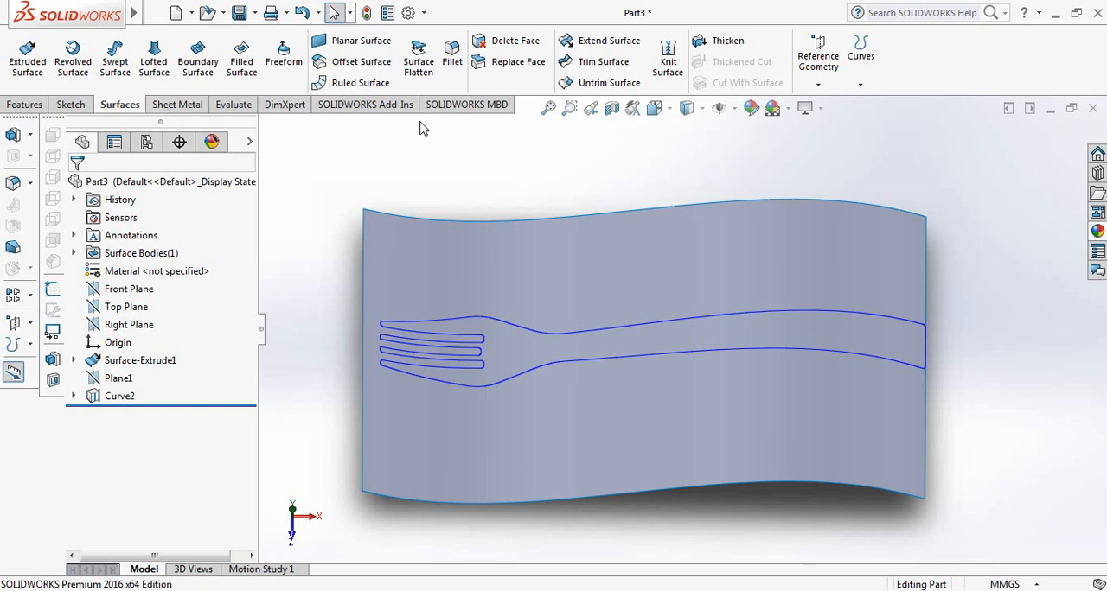
pyautogui.click(611, 66)
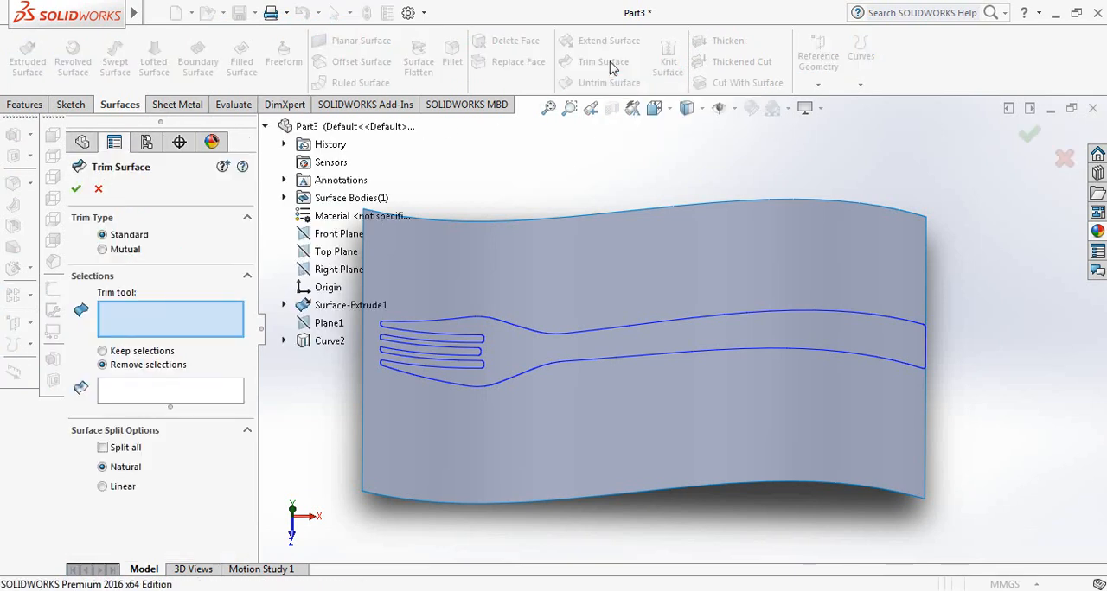
pyautogui.click(544, 339)
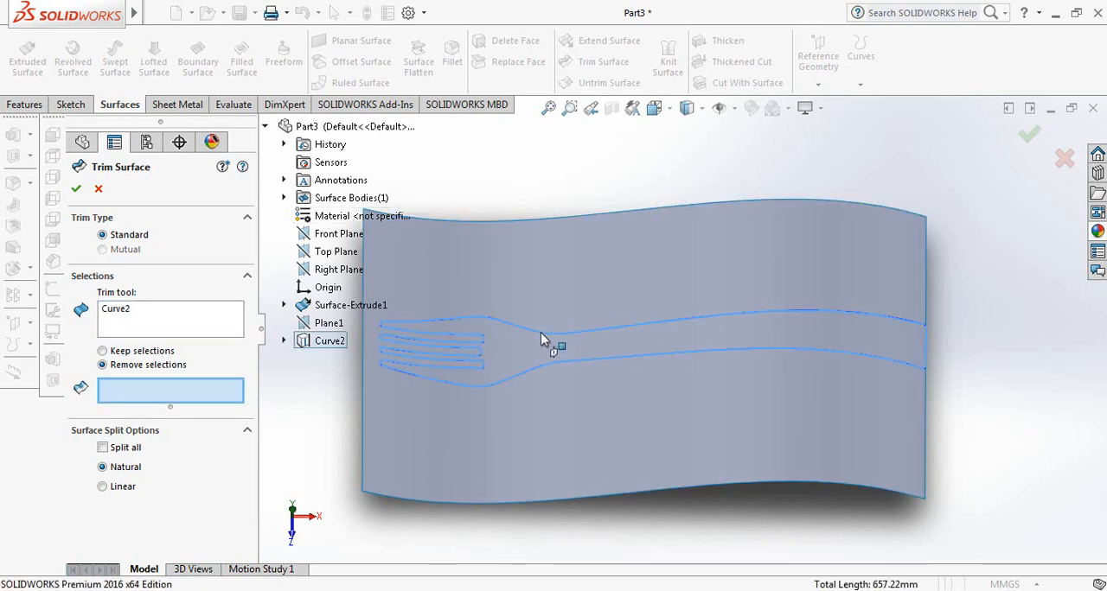
pyautogui.click(533, 464)
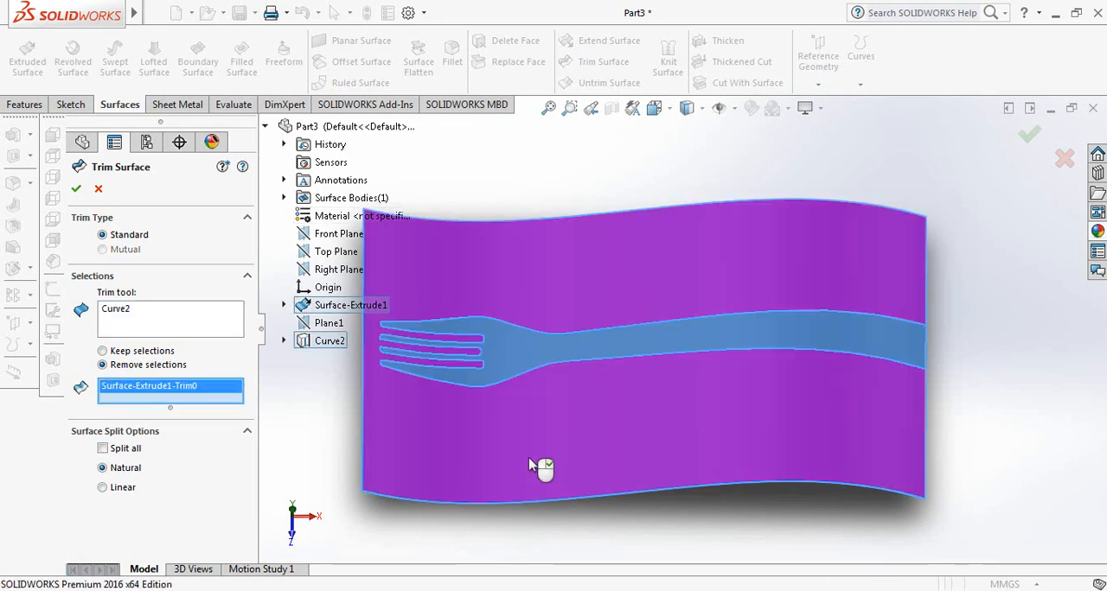
pyautogui.click(76, 191)
pyautogui.moveTo(561, 462); pyautogui.dragTo(545, 442, button='middle')
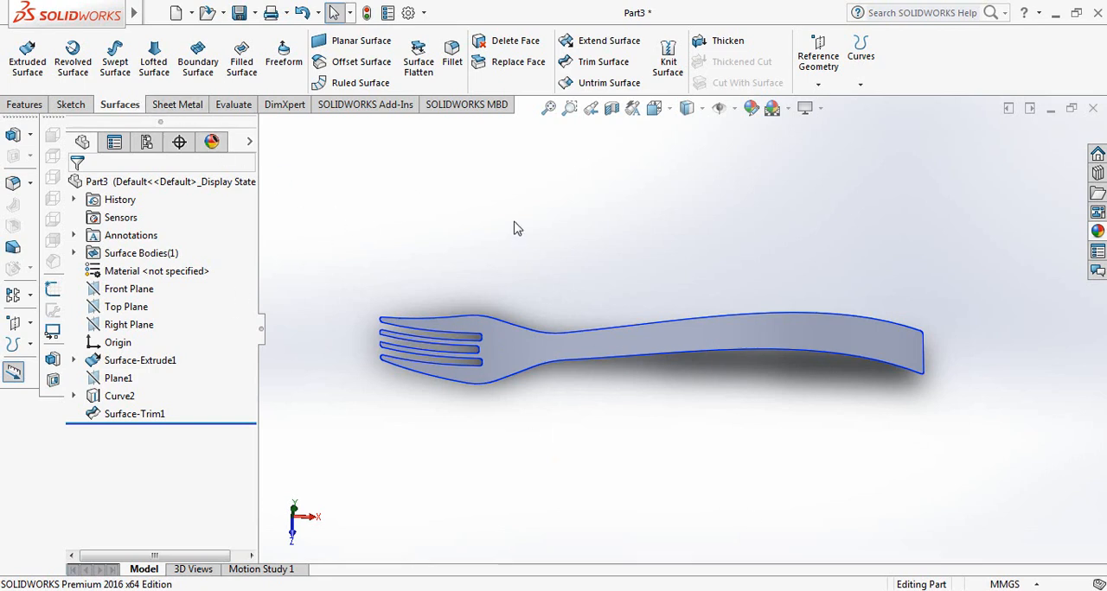
# Thicken the trimmed fork surface into a solid with a thickness of 2 mm
pyautogui.moveTo(136, 14)
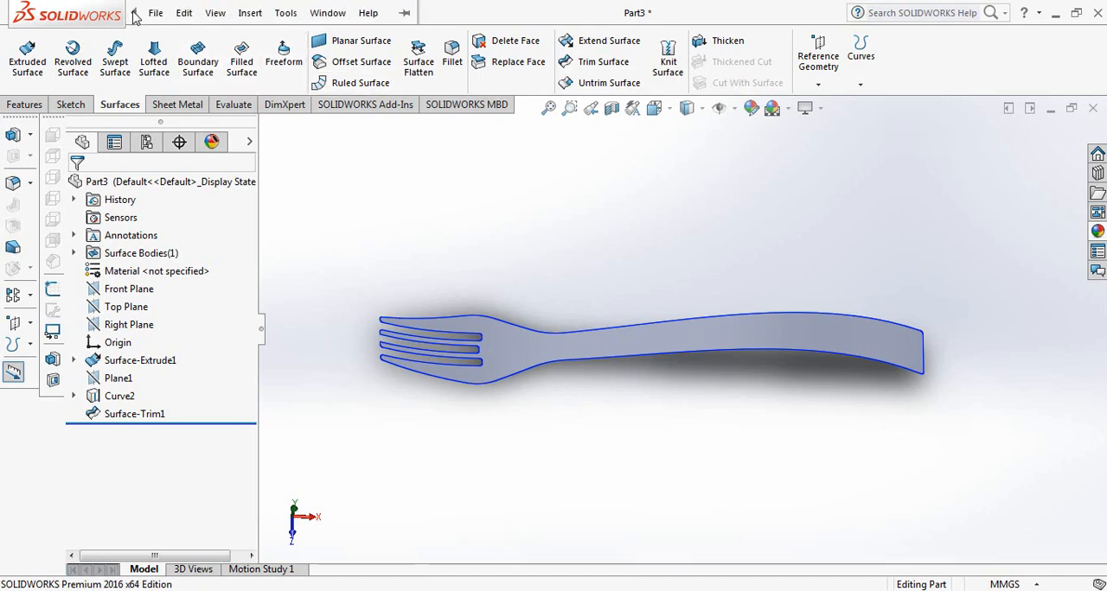
pyautogui.click(245, 14)
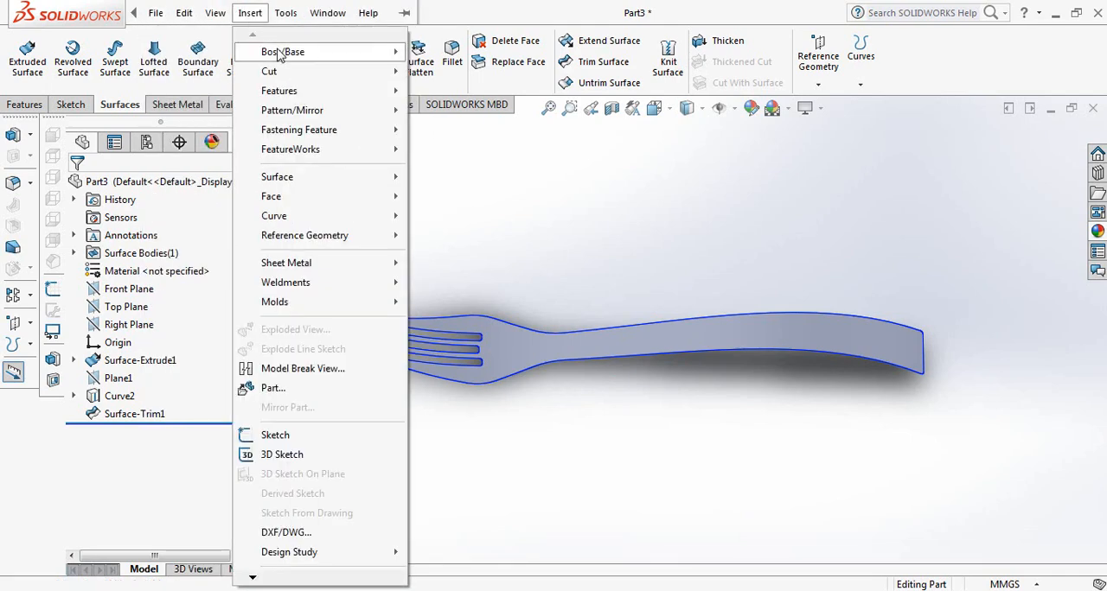
pyautogui.moveTo(283, 55)
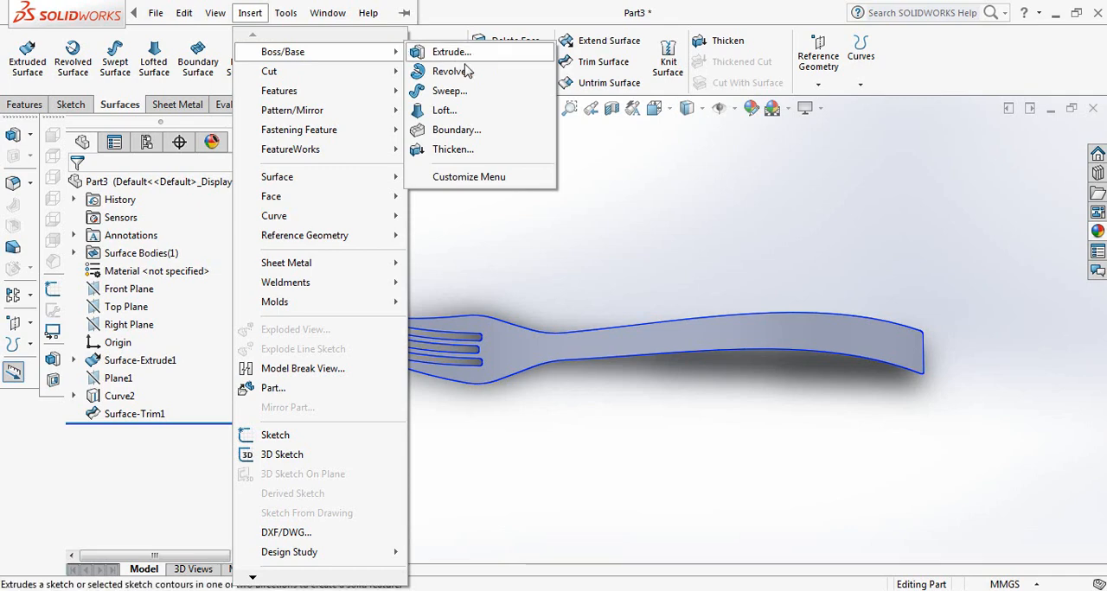
pyautogui.click(454, 152)
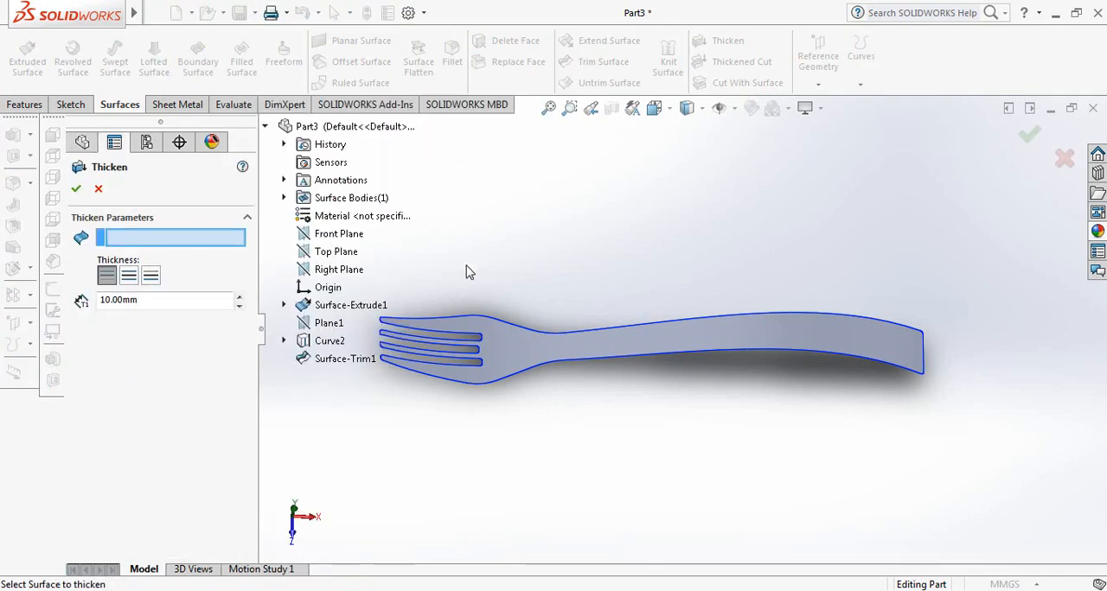
pyautogui.click(553, 348)
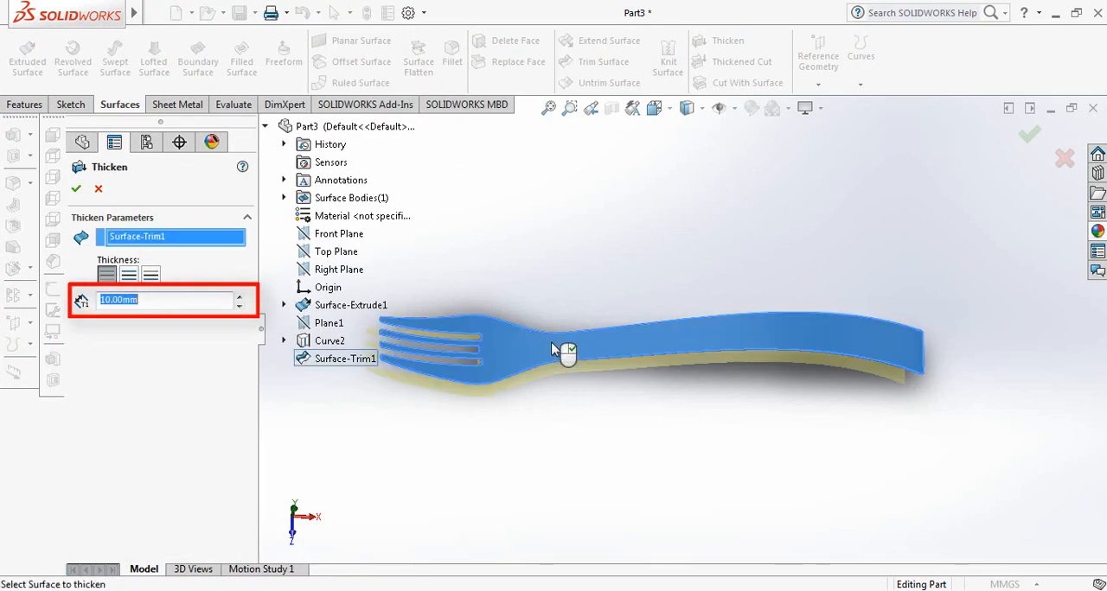
pyautogui.moveTo(537, 421); pyautogui.dragTo(528, 359, button='middle')
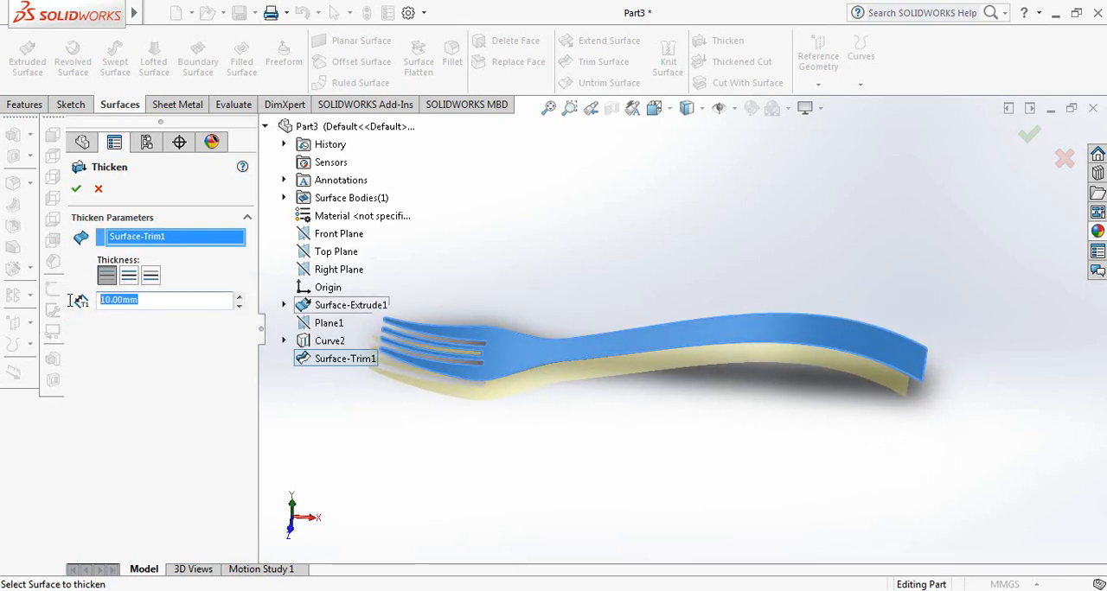
pyautogui.write('2')
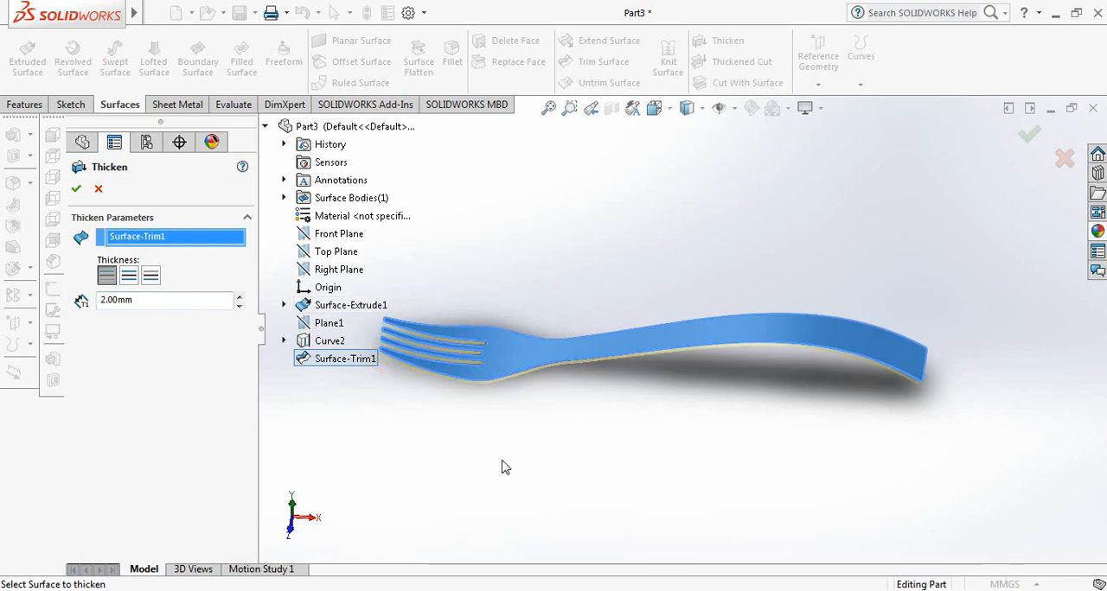
pyautogui.click(76, 190)
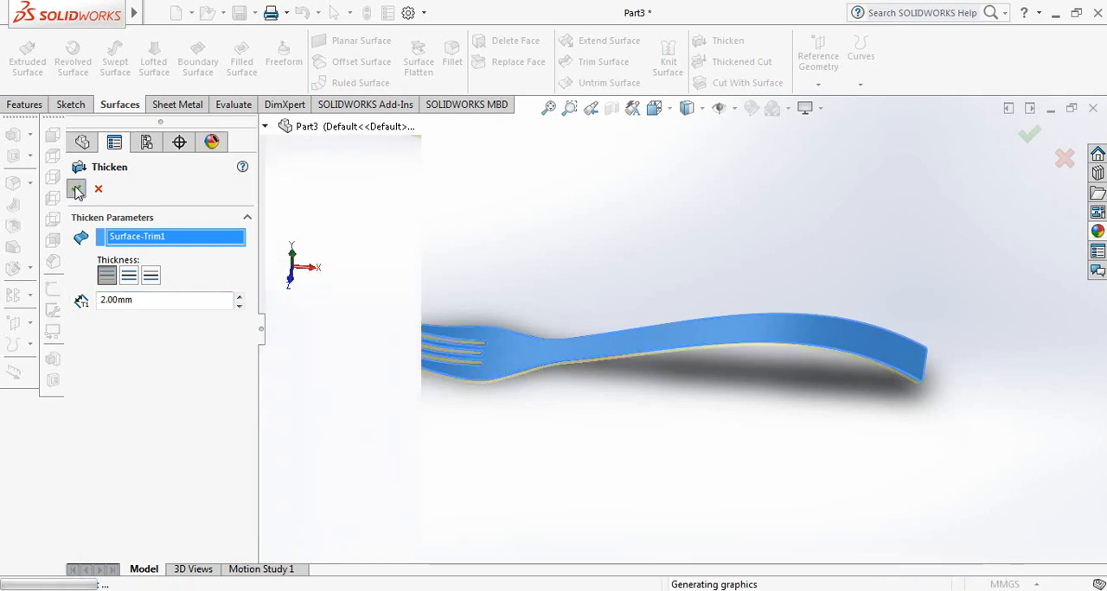
# Apply the stainless steel treadplate appearance from the Steel metals library to the thickened fork
pyautogui.scroll(-1, 545, 406)
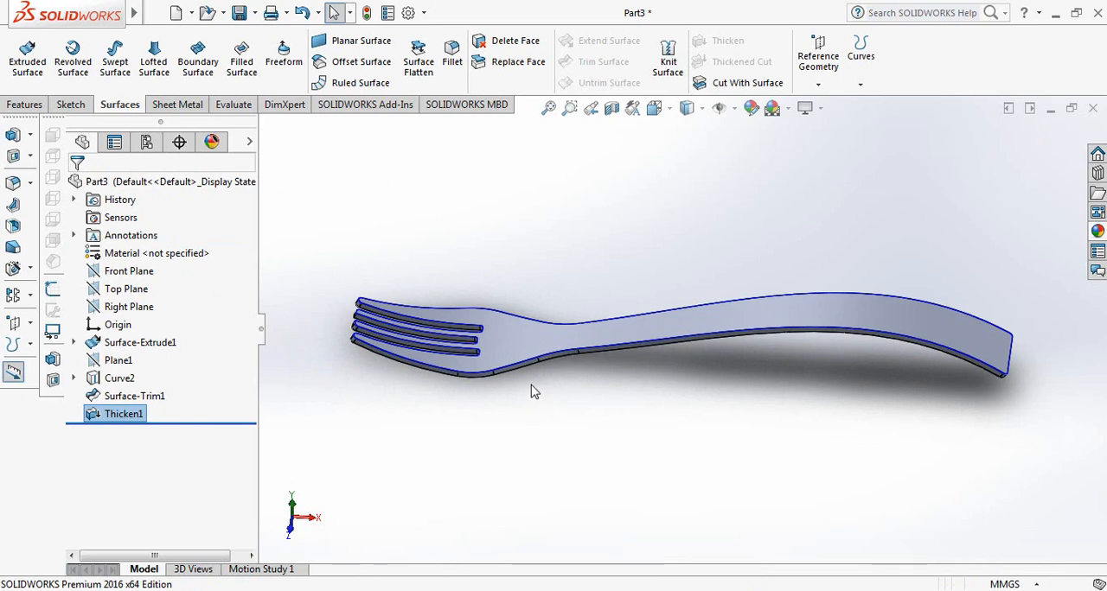
pyautogui.moveTo(534, 391); pyautogui.dragTo(563, 400, button='middle')
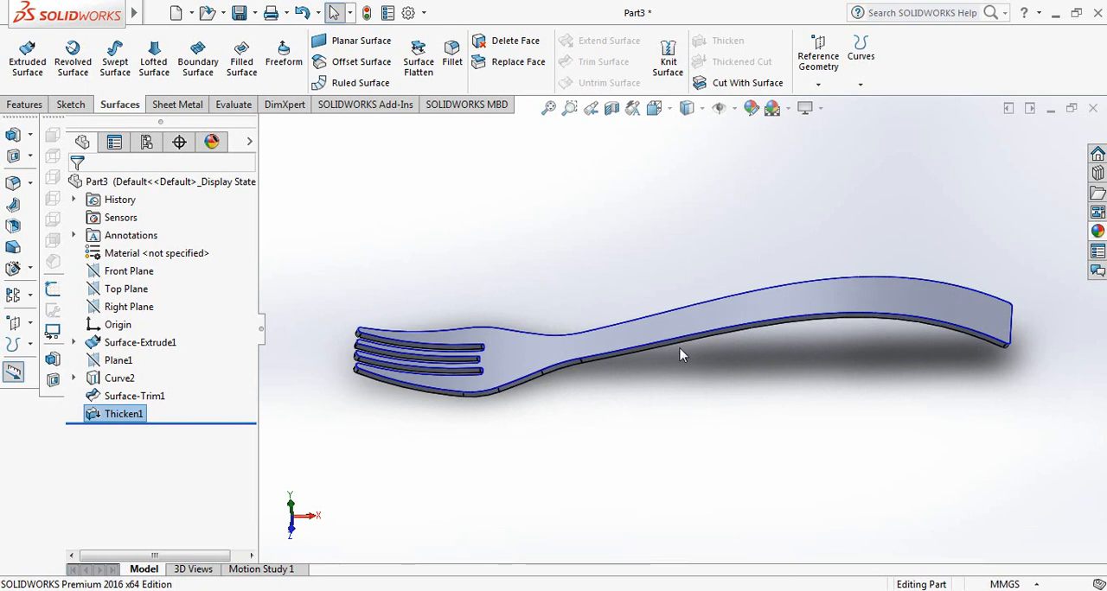
pyautogui.click(1096, 232)
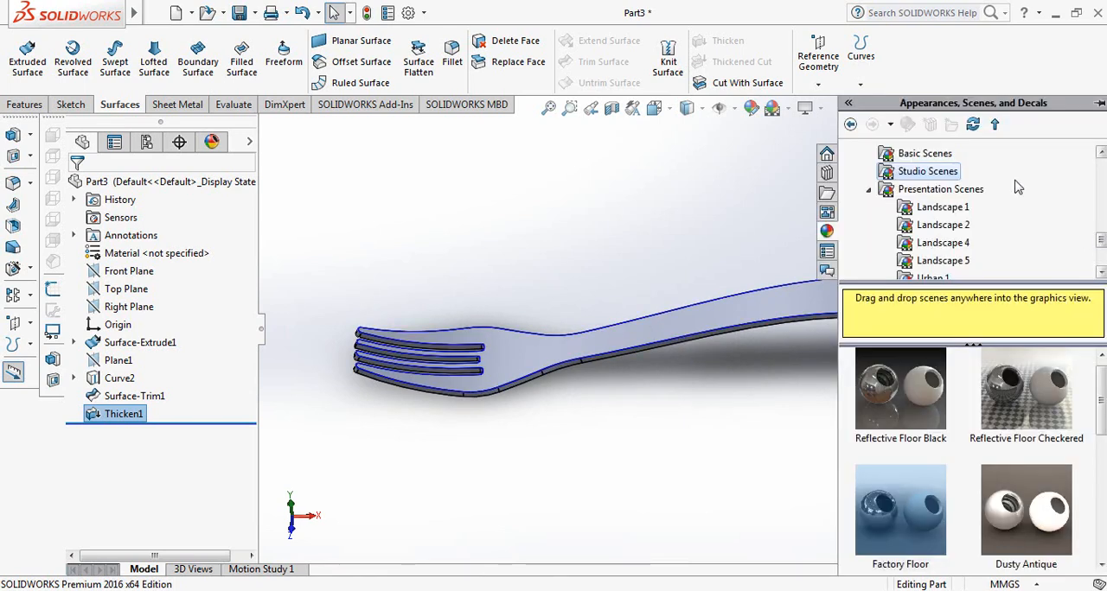
pyautogui.moveTo(1101, 242); pyautogui.dragTo(1101, 166)
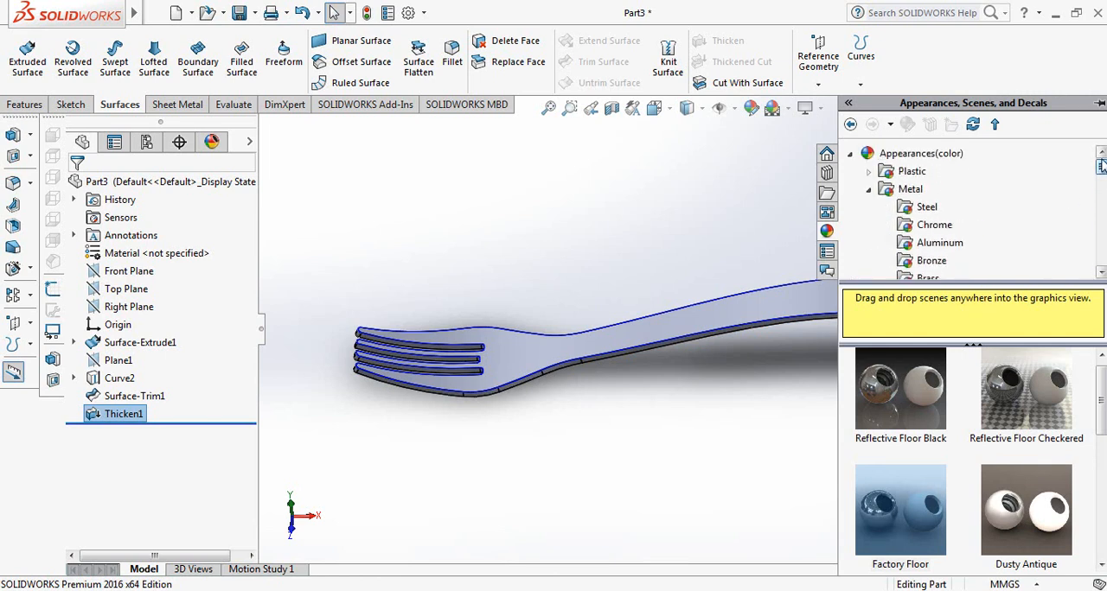
pyautogui.click(925, 208)
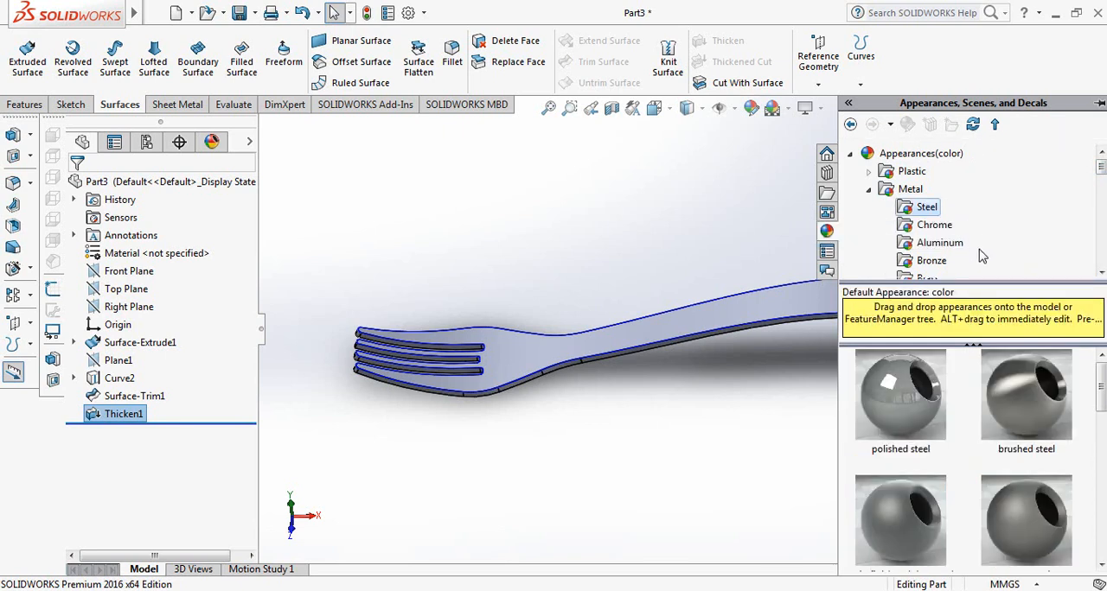
pyautogui.moveTo(1103, 395); pyautogui.dragTo(1103, 544)
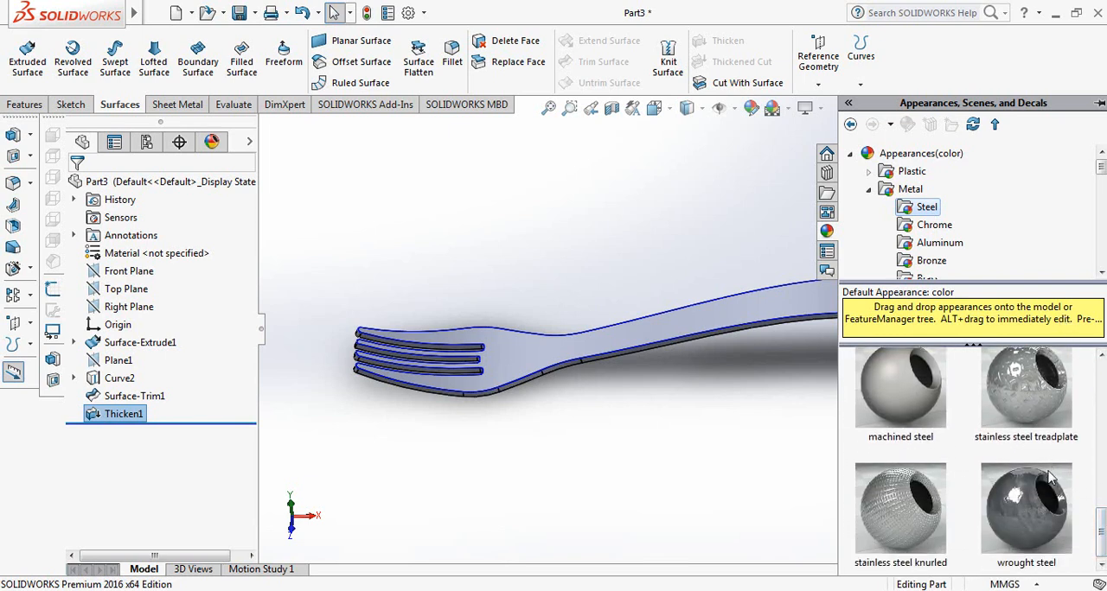
pyautogui.moveTo(1035, 394); pyautogui.dragTo(506, 350)
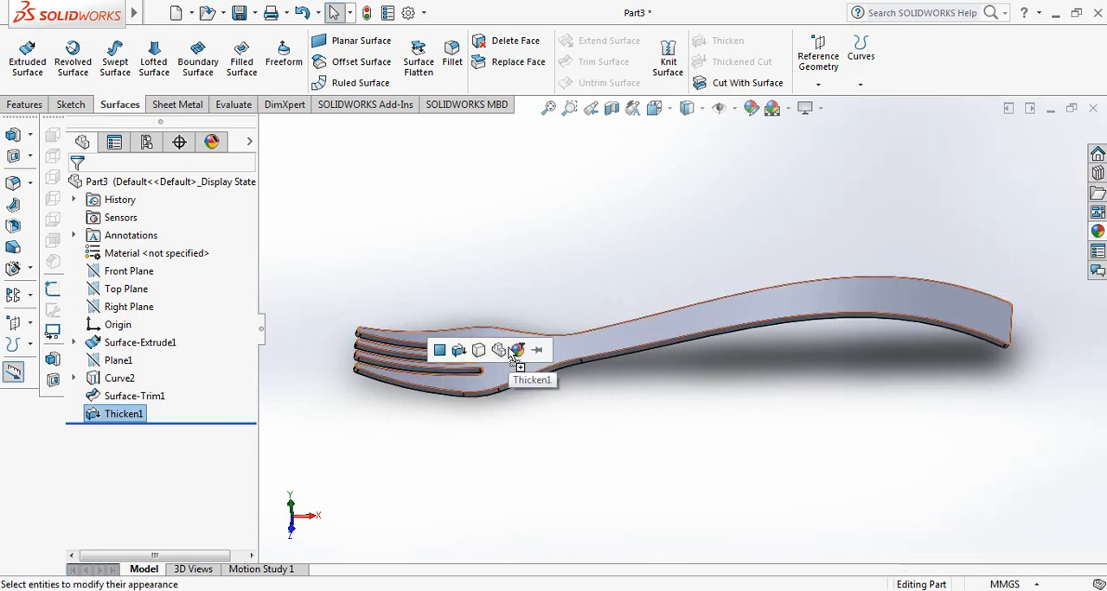
pyautogui.click(517, 350)
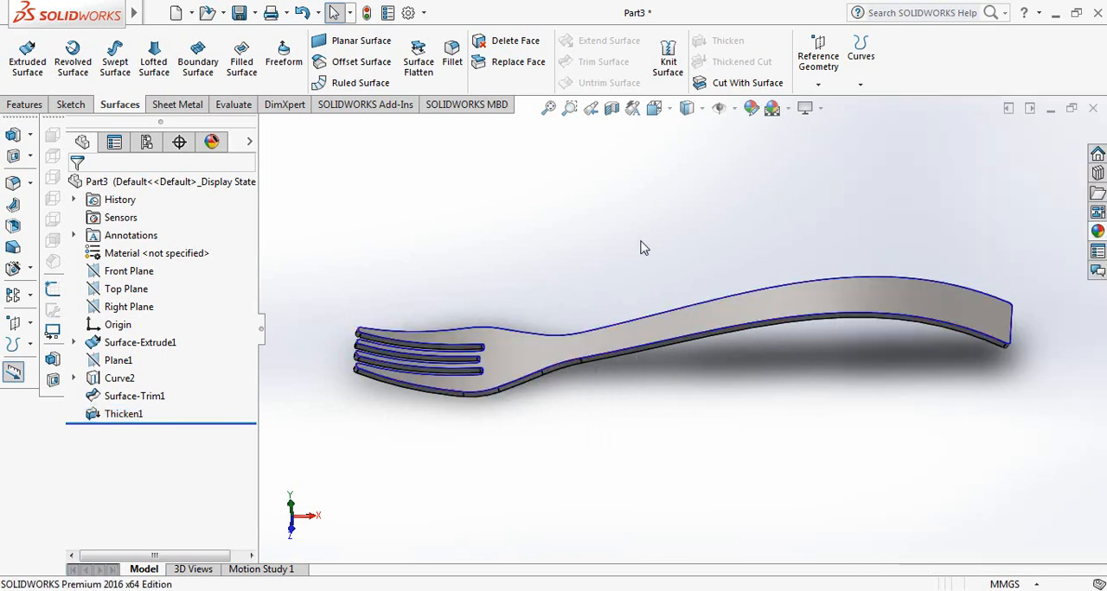
# Try the Kitchen Background and Office Space Background presentation scenes behind the fork
pyautogui.click(1097, 231)
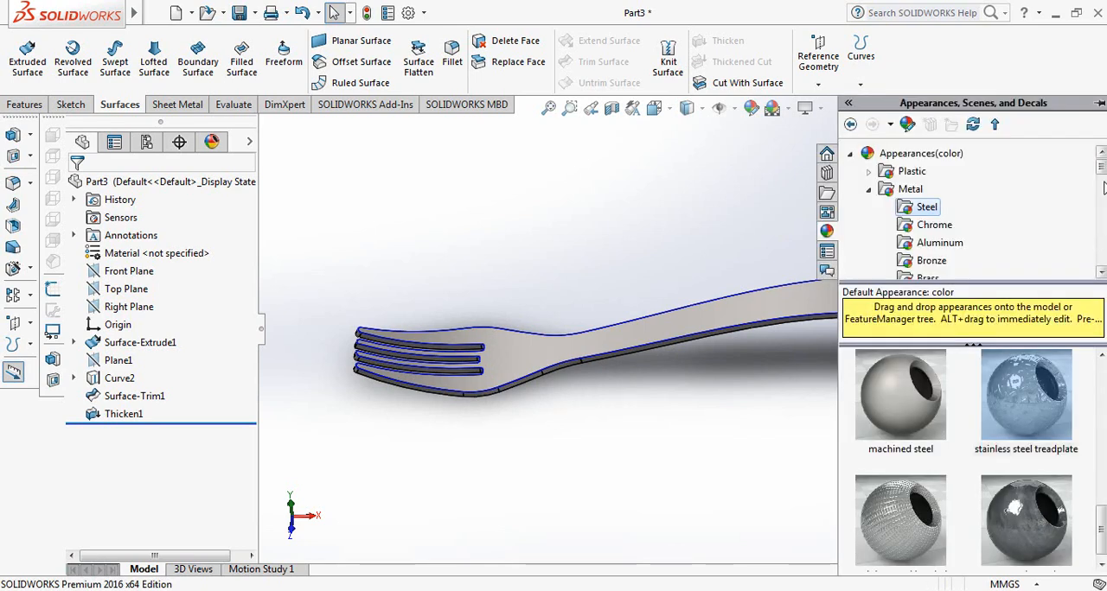
pyautogui.moveTo(1101, 167); pyautogui.dragTo(1100, 234)
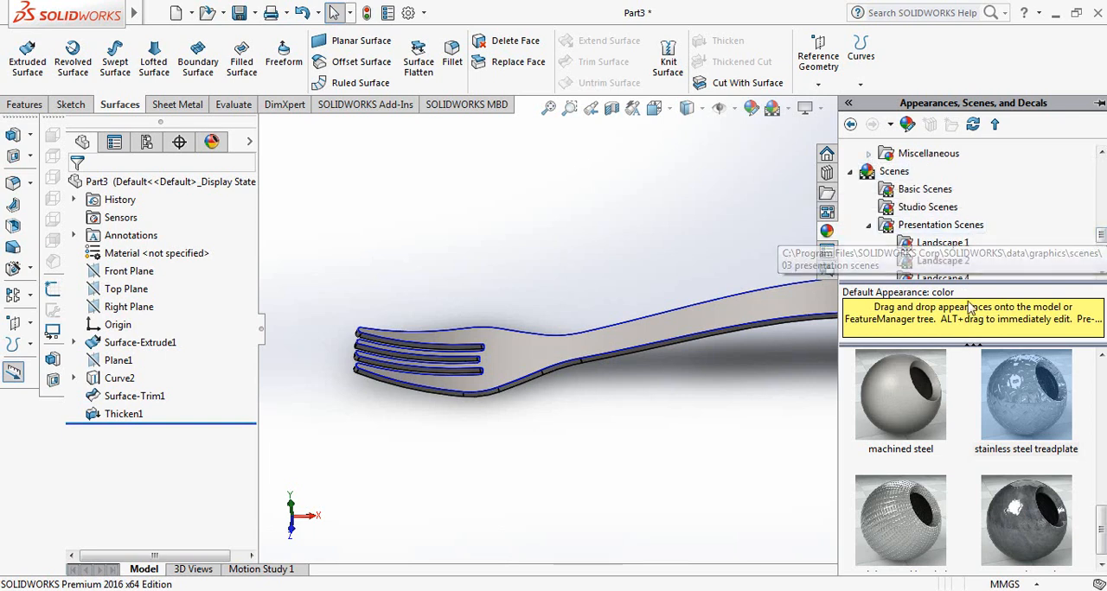
pyautogui.moveTo(1101, 240)
pyautogui.mouseDown()
pyautogui.moveTo(1101, 266)
pyautogui.moveTo(1102, 232)
pyautogui.mouseUp()
pyautogui.click(936, 245)
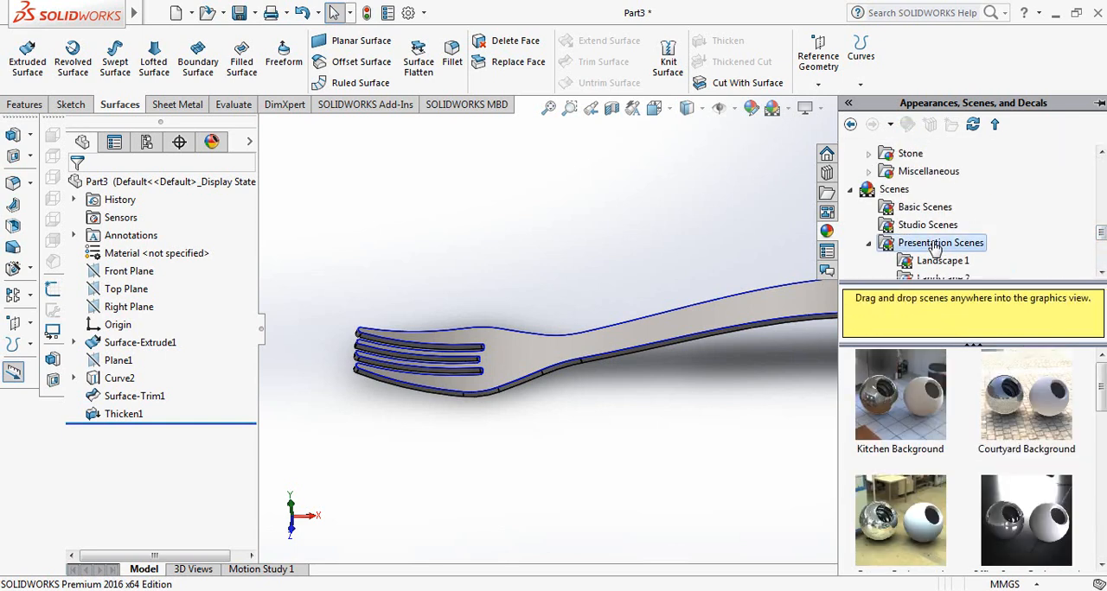
pyautogui.moveTo(915, 419); pyautogui.dragTo(620, 421)
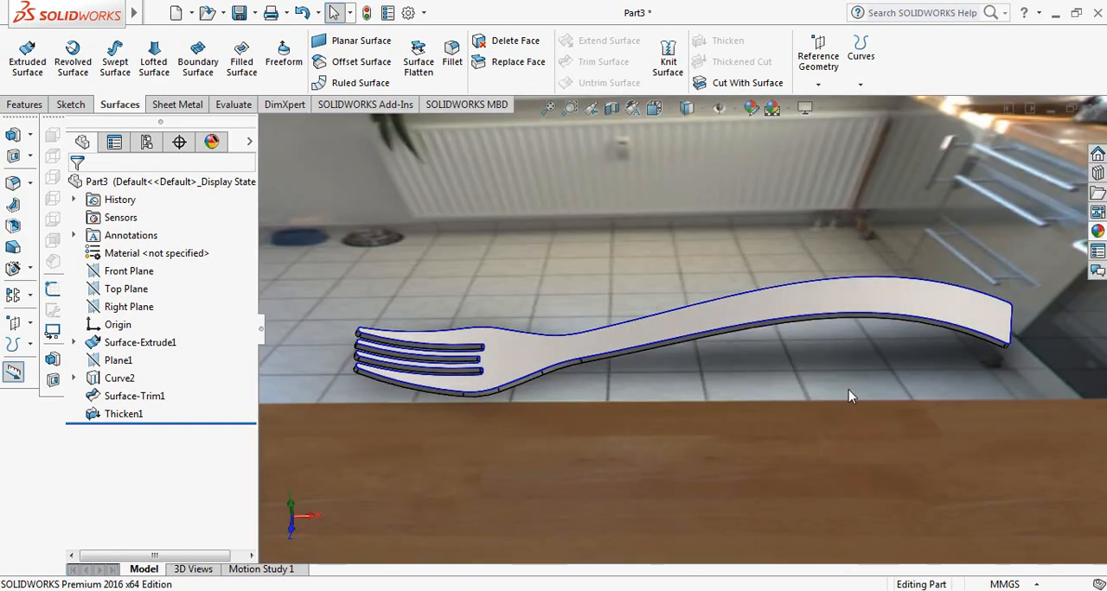
pyautogui.click(1096, 231)
pyautogui.moveTo(994, 519); pyautogui.dragTo(801, 380)
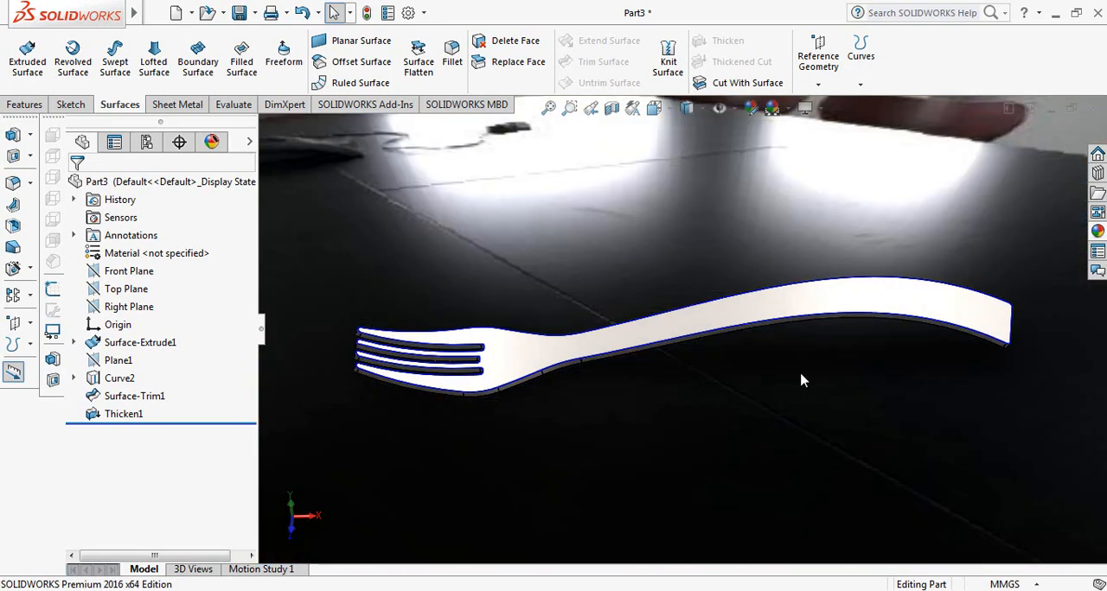
# Apply the Dusty Antique studio scene as the fork's background
pyautogui.click(1097, 231)
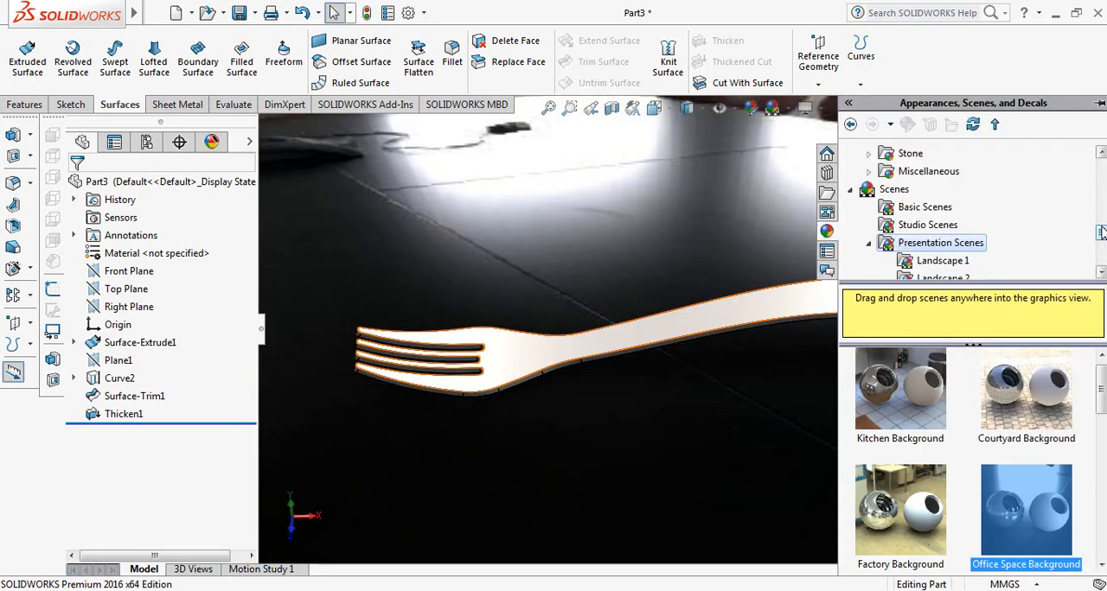
pyautogui.click(952, 224)
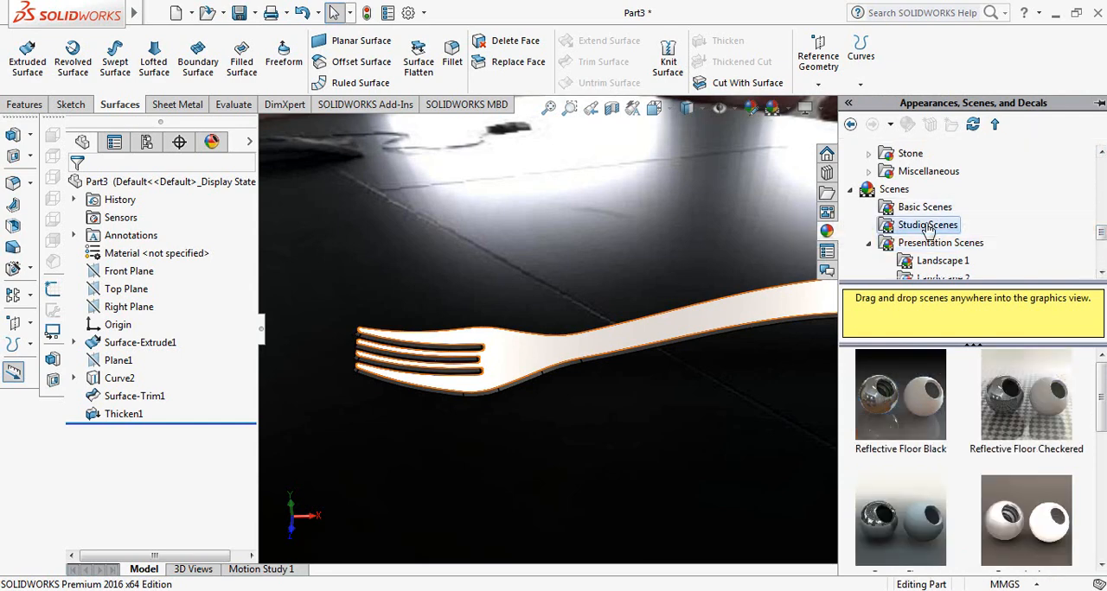
pyautogui.moveTo(1005, 517); pyautogui.dragTo(726, 389)
pyautogui.moveTo(907, 213)
pyautogui.mouseDown(button='middle')
pyautogui.moveTo(884, 212)
pyautogui.moveTo(888, 221)
pyautogui.mouseUp(button='middle')
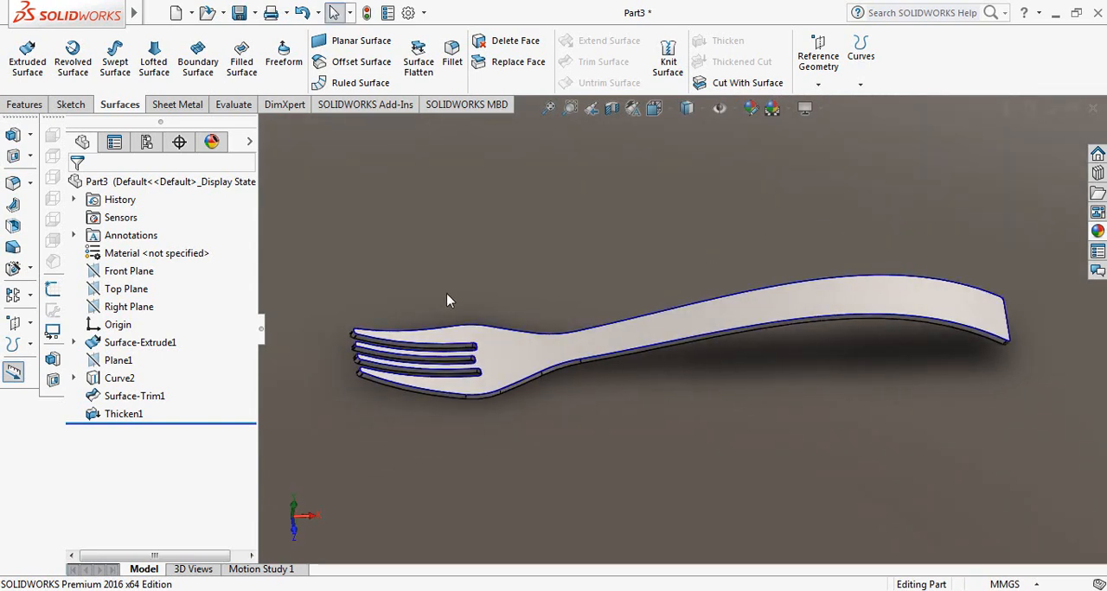